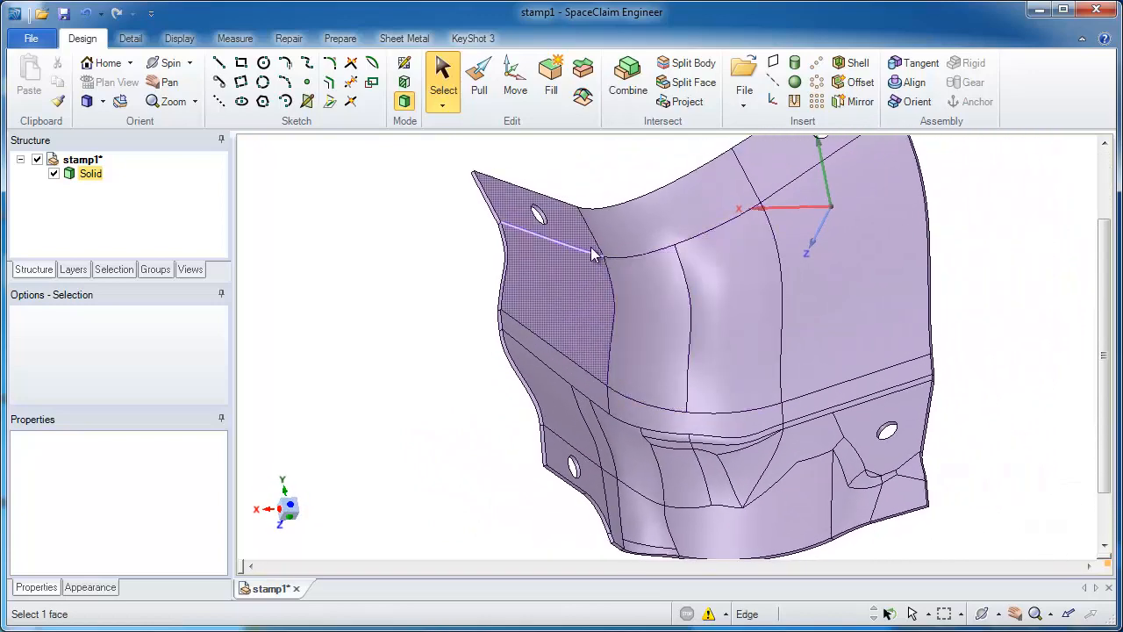
# Step: Select the tangent-connected outer faces from the lower corner face, adding the lower holed flange, the unselected face beside the recess and the tall bend's adjoining face
pyautogui.doubleClick(904, 498)
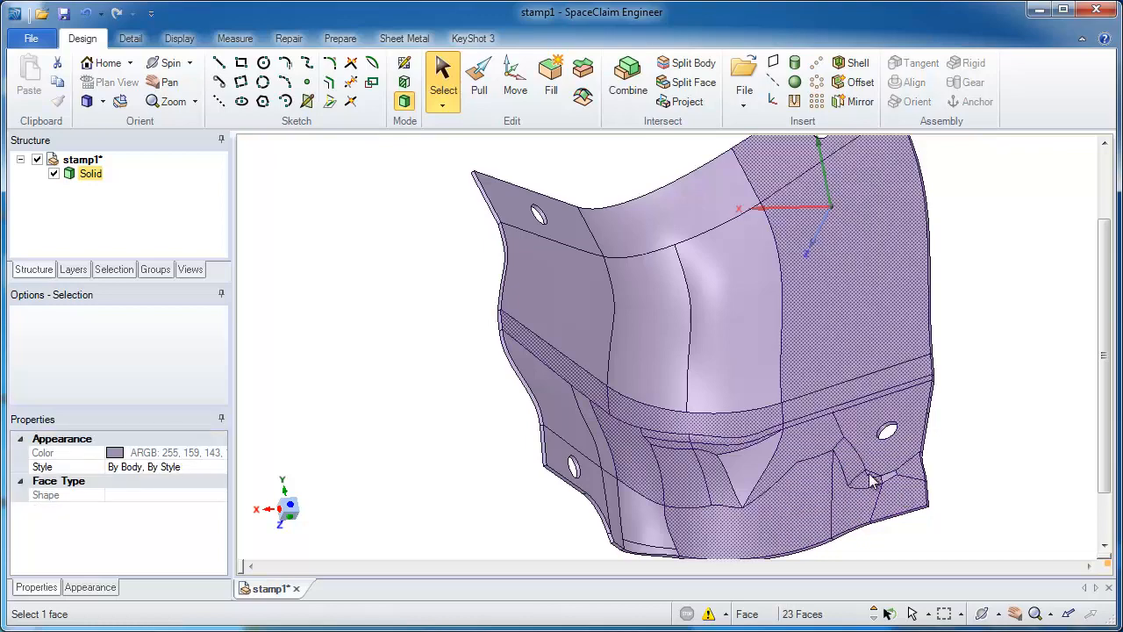
pyautogui.keyDown('ctrl'); pyautogui.scroll(5, 873, 481); pyautogui.keyUp('ctrl')
pyautogui.keyDown('ctrl'); pyautogui.click(887, 502); pyautogui.keyUp('ctrl')
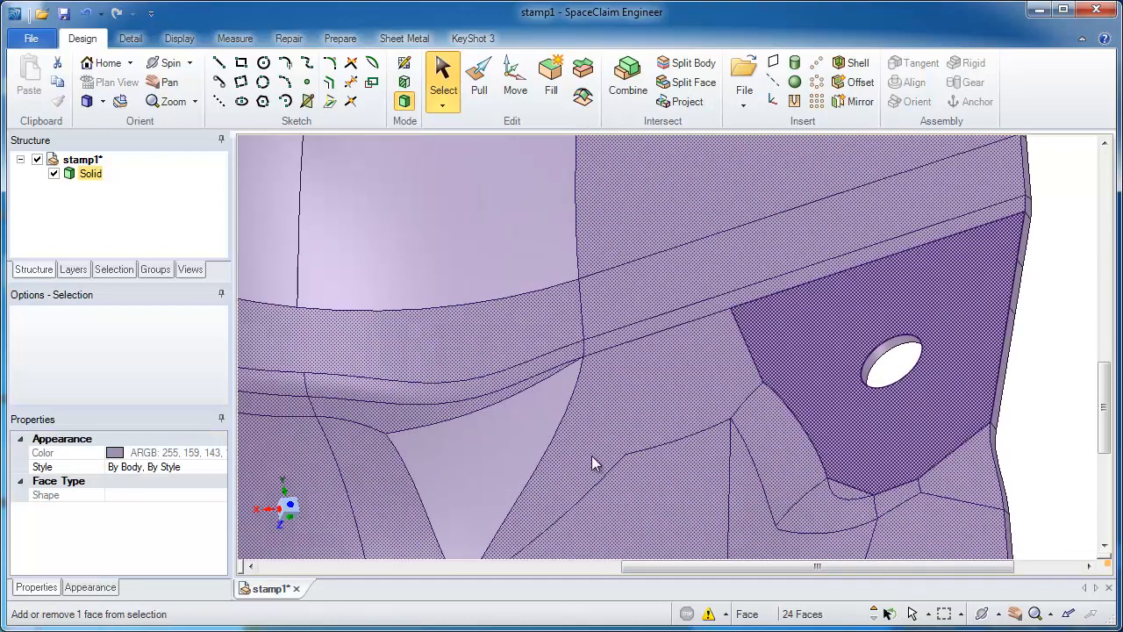
pyautogui.keyDown('ctrl'); pyautogui.click(525, 453); pyautogui.keyUp('ctrl')
pyautogui.keyDown('ctrl'); pyautogui.click(469, 285); pyautogui.keyUp('ctrl')
pyautogui.keyDown('ctrl'); pyautogui.scroll(-5, 523, 357); pyautogui.keyUp('ctrl')
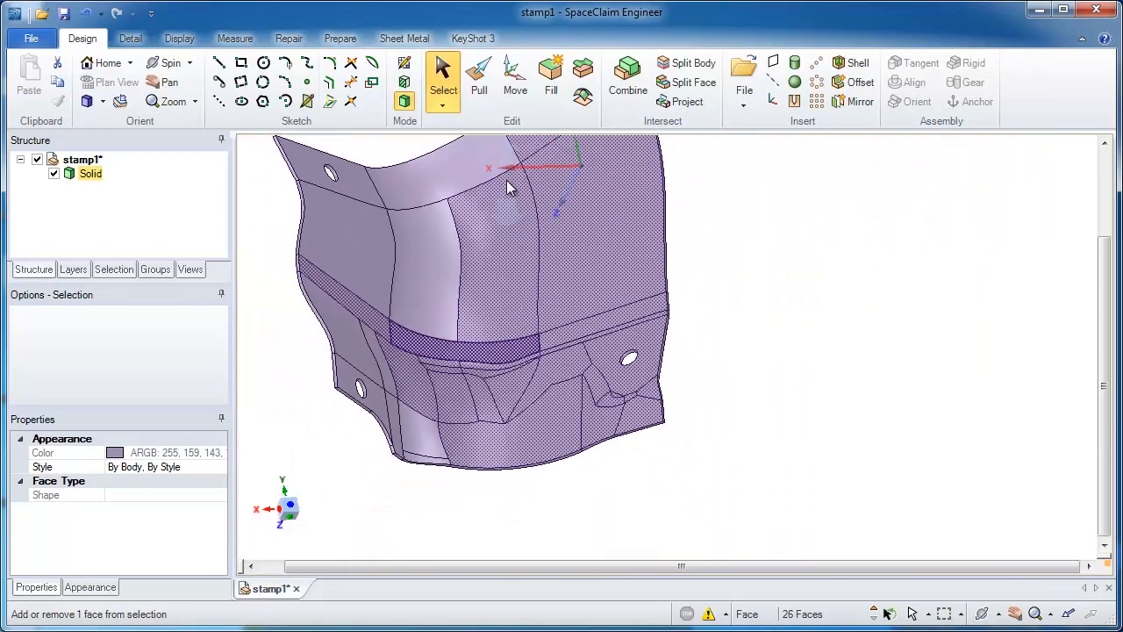
# Step: Add the remaining outer faces of the upper side wall, its holed flange and the large rounded corner to the selection
pyautogui.moveTo(509, 188); pyautogui.dragTo(522, 299, button='middle')
pyautogui.keyDown('ctrl'); pyautogui.click(522, 304); pyautogui.keyUp('ctrl')
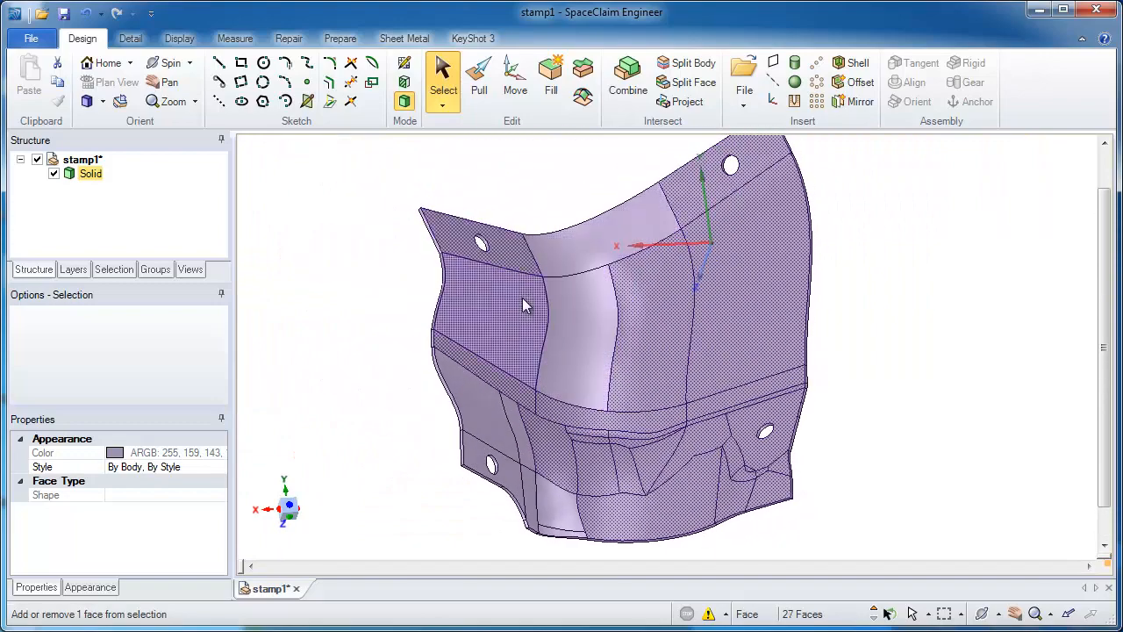
pyautogui.keyDown('ctrl'); pyautogui.click(523, 299); pyautogui.keyUp('ctrl')
pyautogui.keyDown('ctrl'); pyautogui.click(567, 304); pyautogui.keyUp('ctrl')
pyautogui.keyDown('ctrl'); pyautogui.click(568, 255); pyautogui.keyUp('ctrl')
pyautogui.keyDown('ctrl'); pyautogui.moveTo(544, 397); pyautogui.dragTo(619, 323, button='middle'); pyautogui.keyUp('ctrl')
pyautogui.moveTo(619, 322); pyautogui.dragTo(611, 337, button='middle')
# Step: Add the lower side wall, its holed flange, the narrow bend strips and the small bottom corner faces to the selection
pyautogui.keyDown('ctrl'); pyautogui.scroll(5, 616, 399); pyautogui.keyUp('ctrl')
pyautogui.keyDown('ctrl'); pyautogui.click(544, 424); pyautogui.keyUp('ctrl')
pyautogui.keyDown('ctrl'); pyautogui.click(570, 420); pyautogui.keyUp('ctrl')
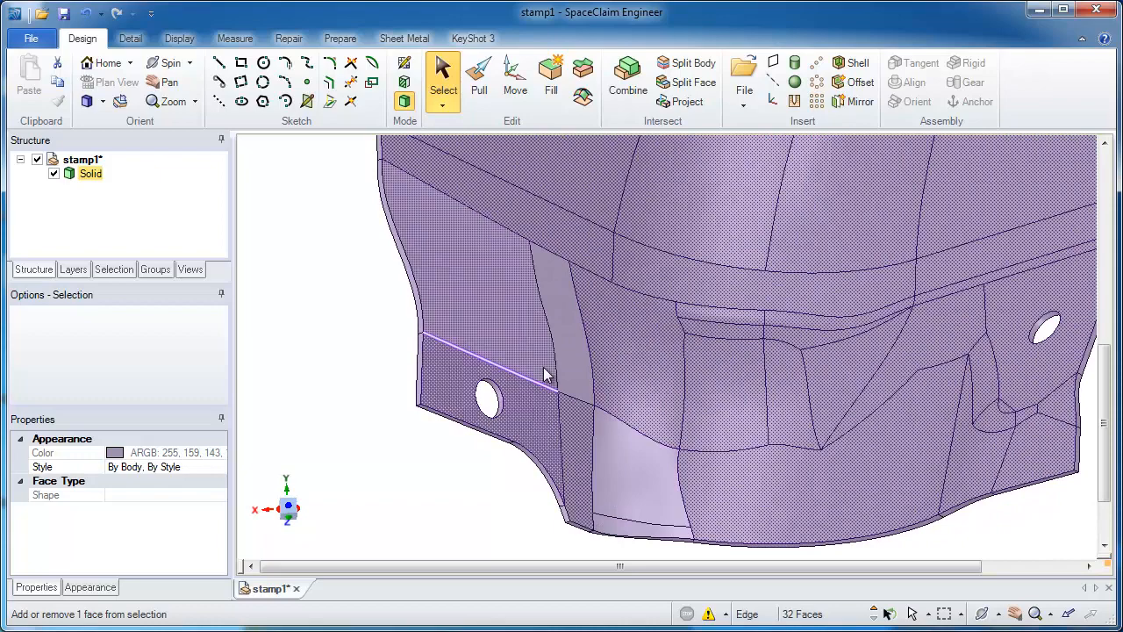
pyautogui.keyDown('ctrl'); pyautogui.click(543, 366); pyautogui.keyUp('ctrl')
pyautogui.keyDown('ctrl'); pyautogui.click(581, 367); pyautogui.keyUp('ctrl')
pyautogui.keyDown('ctrl'); pyautogui.click(598, 440); pyautogui.keyUp('ctrl')
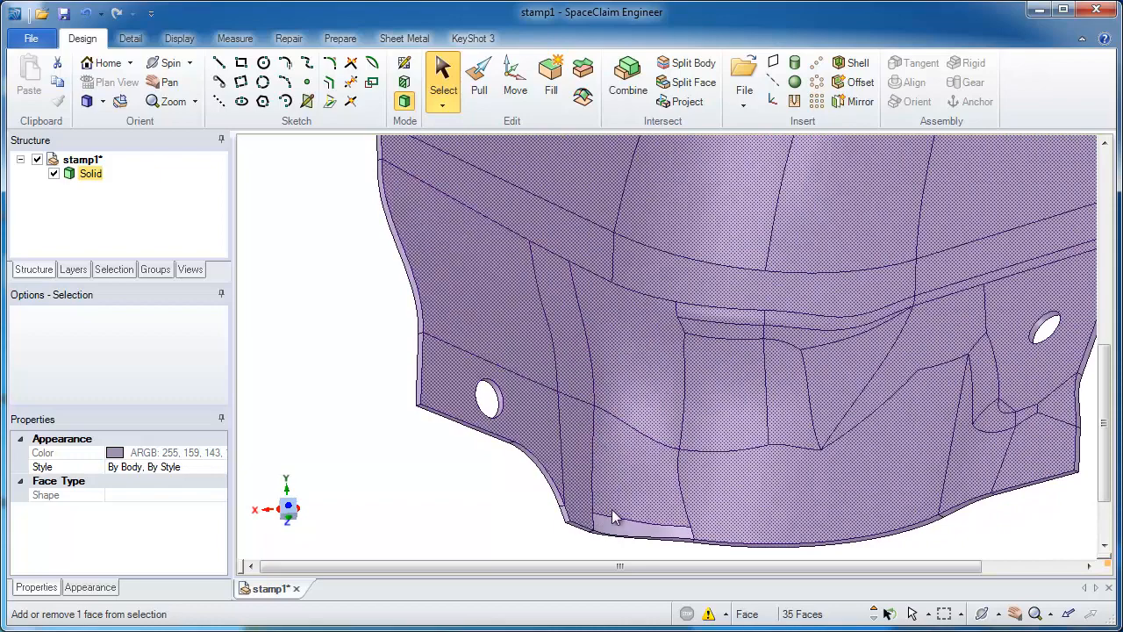
pyautogui.keyDown('ctrl'); pyautogui.click(613, 526); pyautogui.keyUp('ctrl')
# Step: Paste a copy of the selected outer faces as a separate surface body and hide the original solid
pyautogui.keyDown('shift'); pyautogui.moveTo(728, 481); pyautogui.dragTo(735, 365, button='middle'); pyautogui.keyUp('shift')
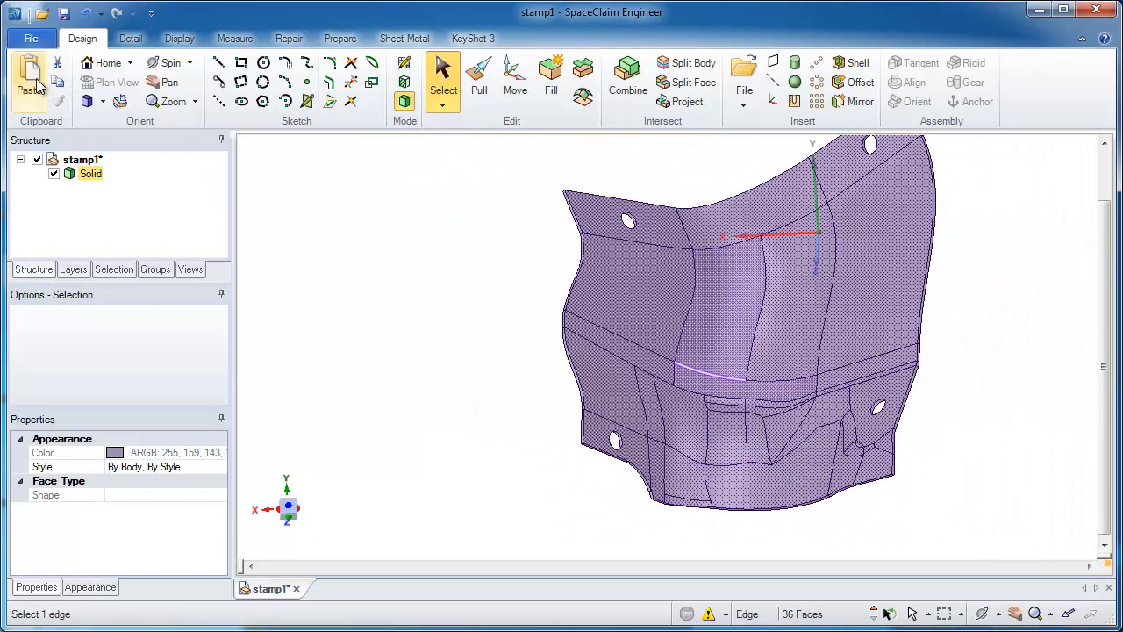
pyautogui.click(30, 79)
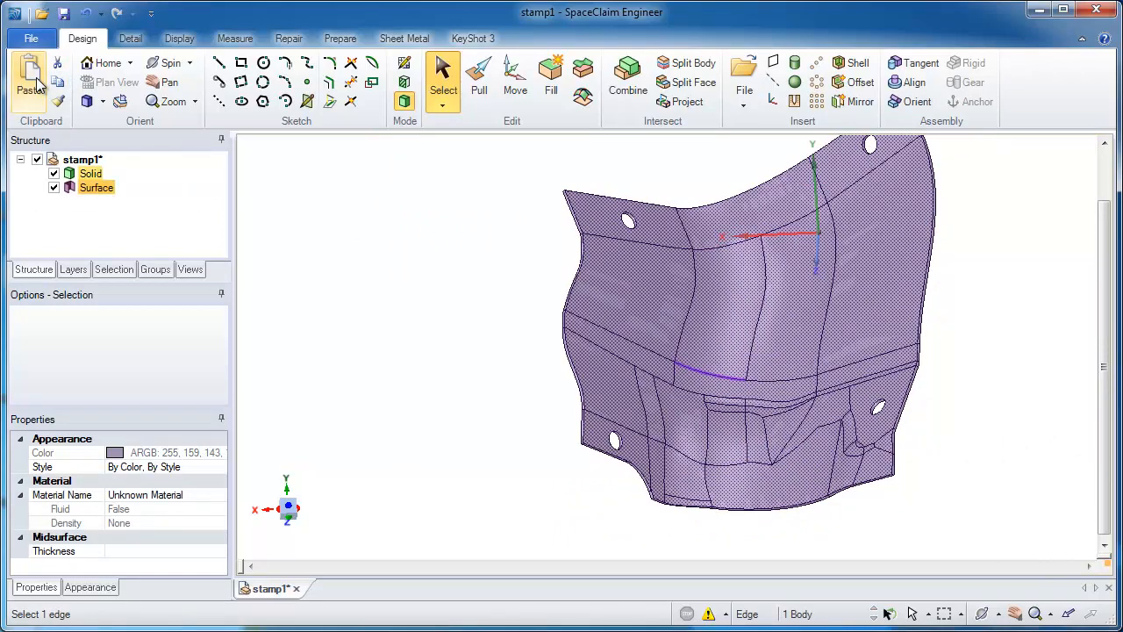
pyautogui.click(54, 173)
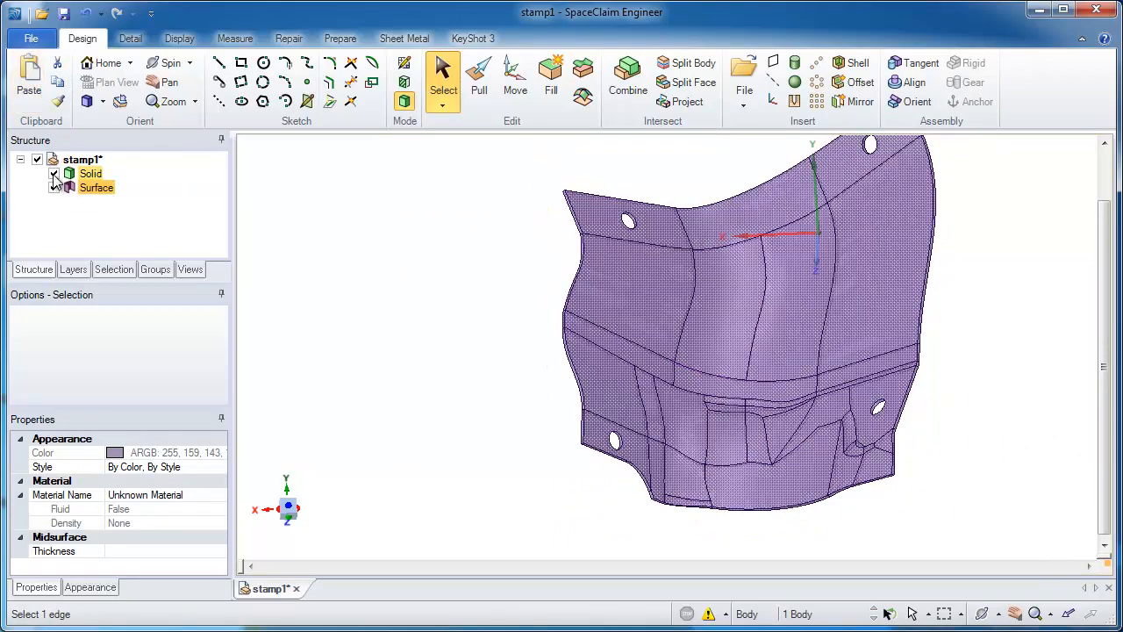
pyautogui.click(598, 309)
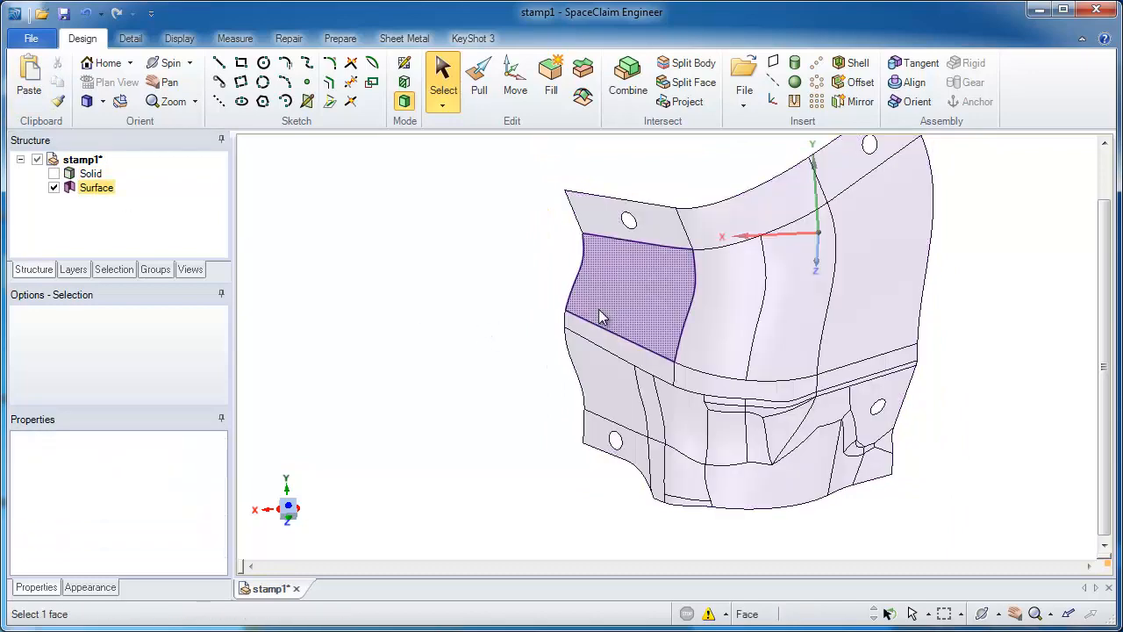
# Step: Try to pull the whole five-edge outer boundary chain of the surface outward in one extension
pyautogui.moveTo(727, 372); pyautogui.dragTo(805, 435, button='middle')
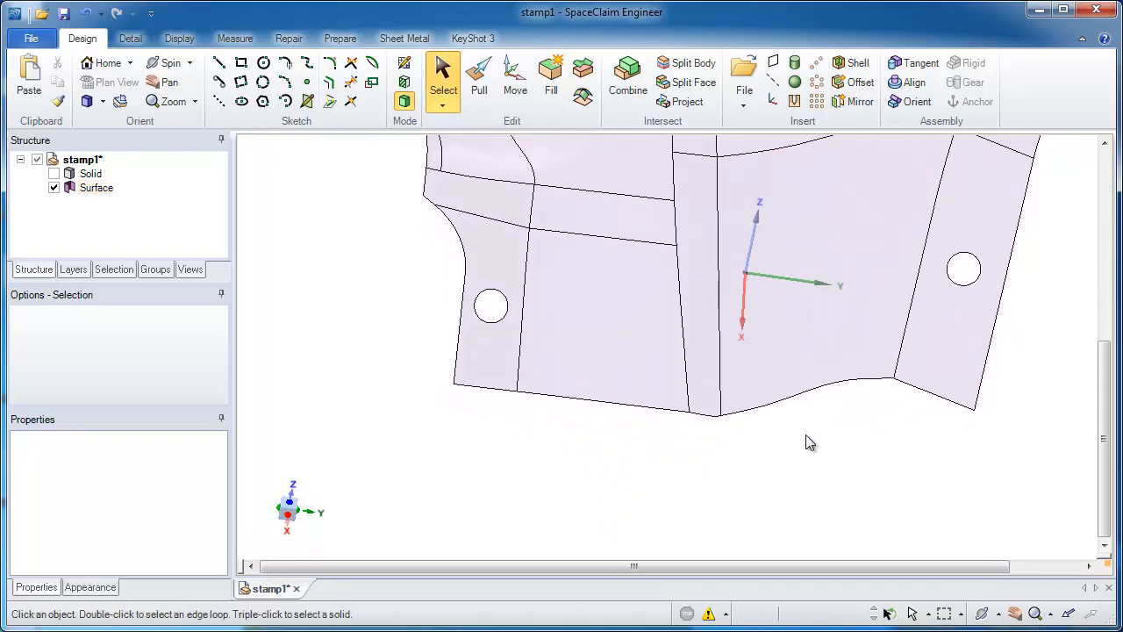
pyautogui.press('p')
pyautogui.click(918, 392)
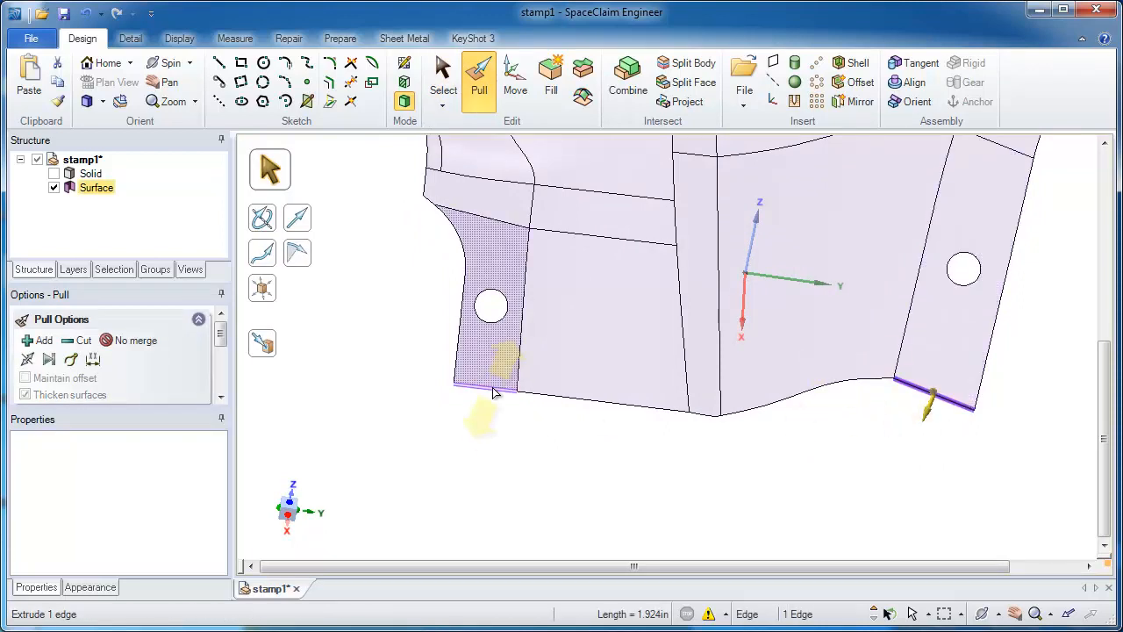
pyautogui.doubleClick(492, 387)
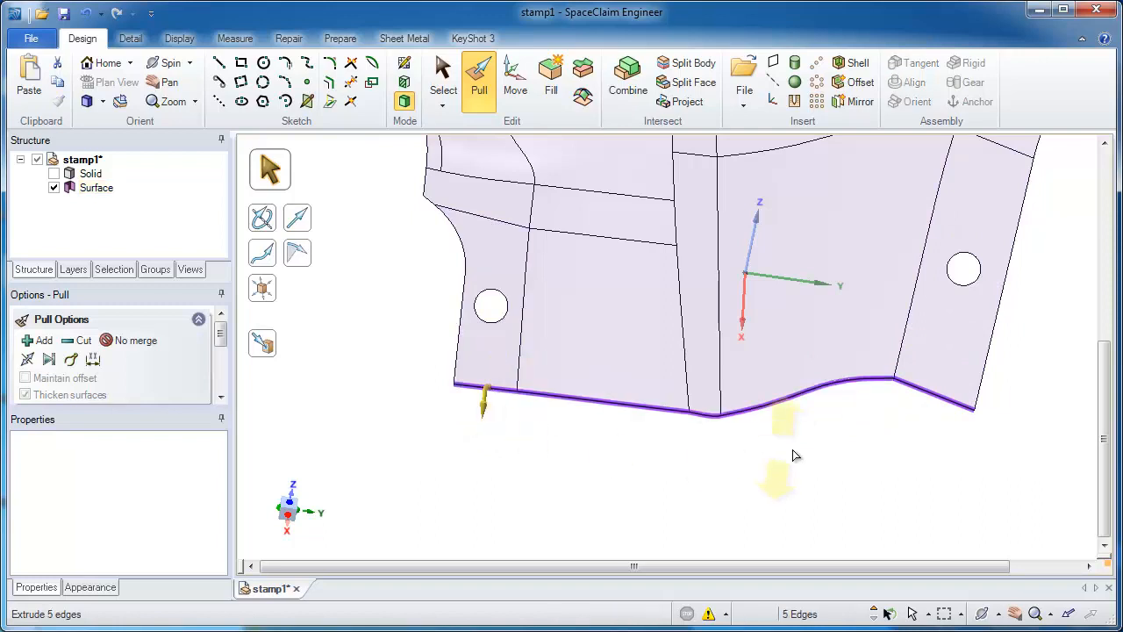
pyautogui.moveTo(860, 405); pyautogui.dragTo(858, 433)
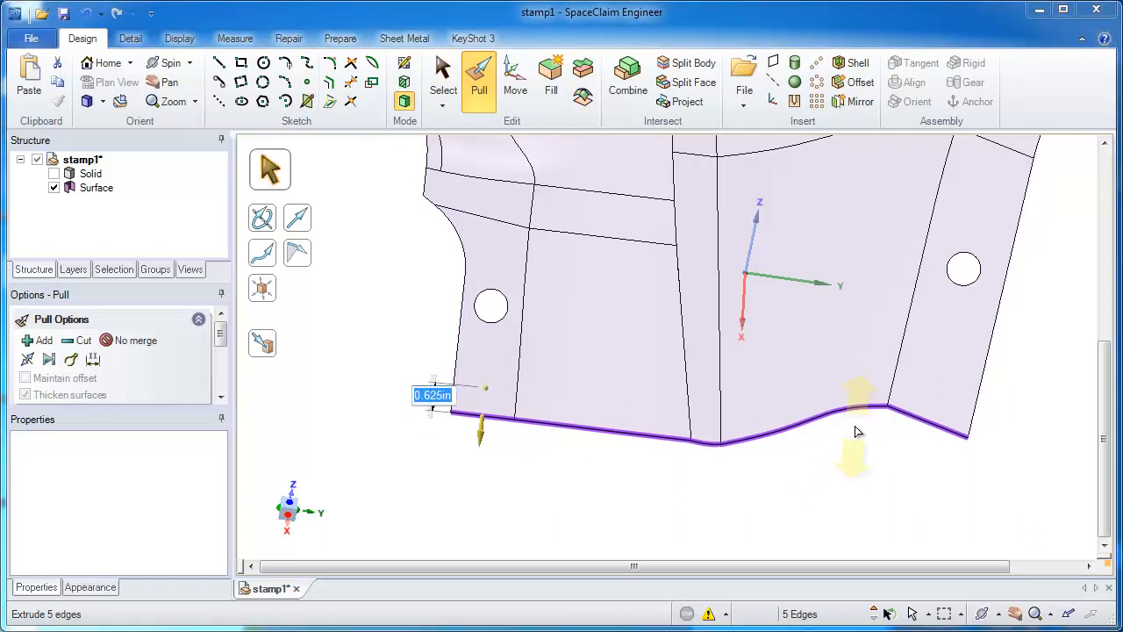
pyautogui.press('Return')
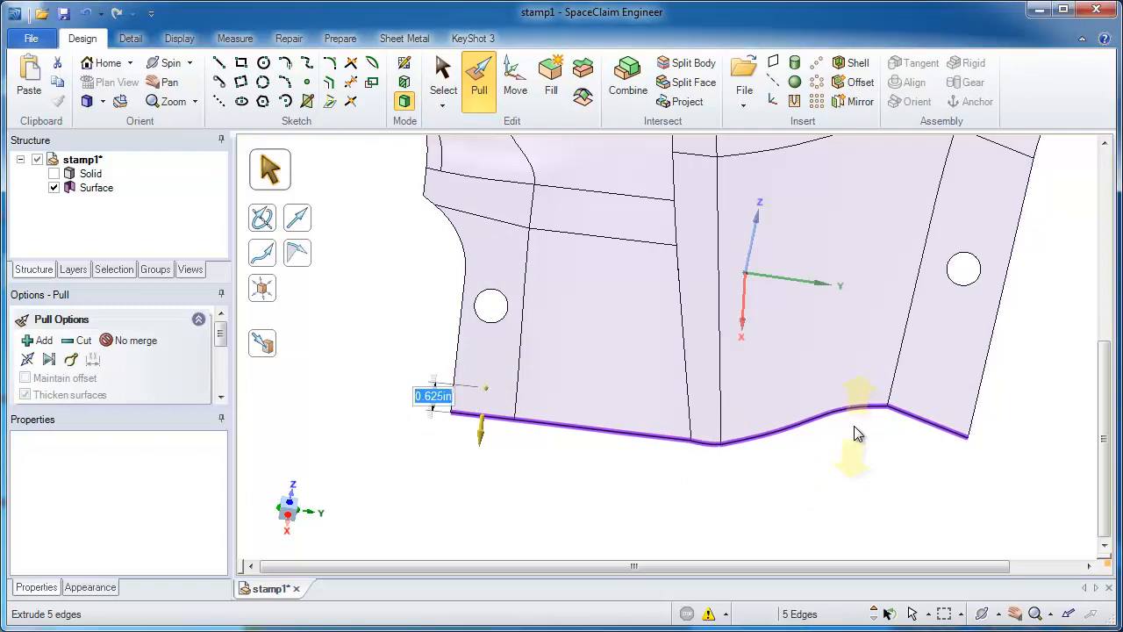
pyautogui.click(747, 474)
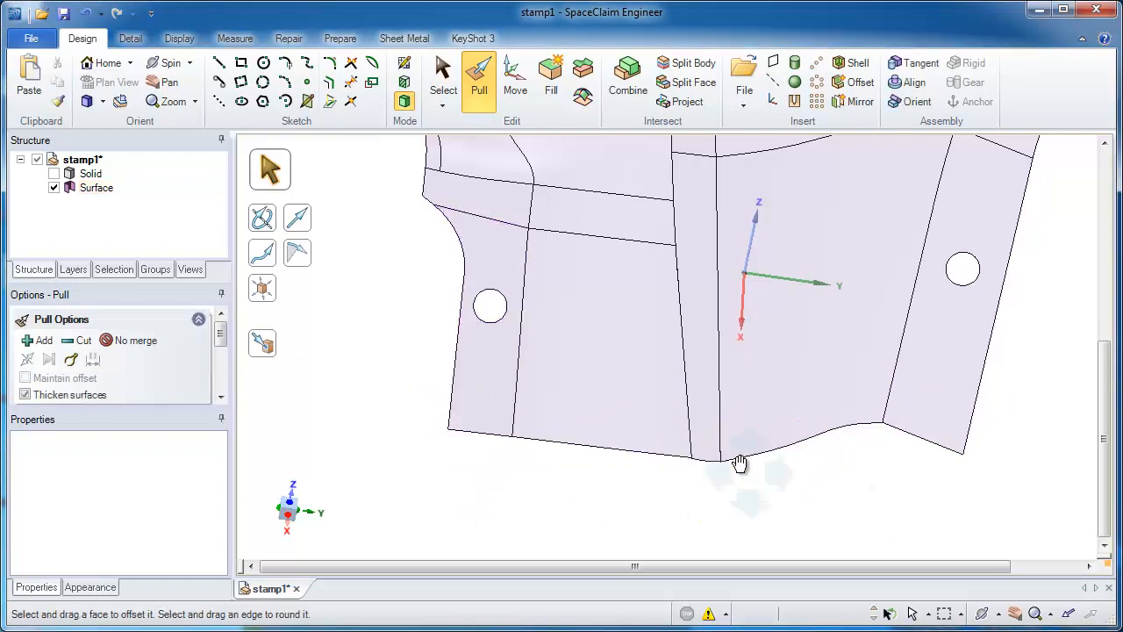
# Step: Examine the joints between faces along the extended boundary and undo the five-edge extension
pyautogui.scroll(5, 694, 401)
pyautogui.scroll(-5, 646, 413)
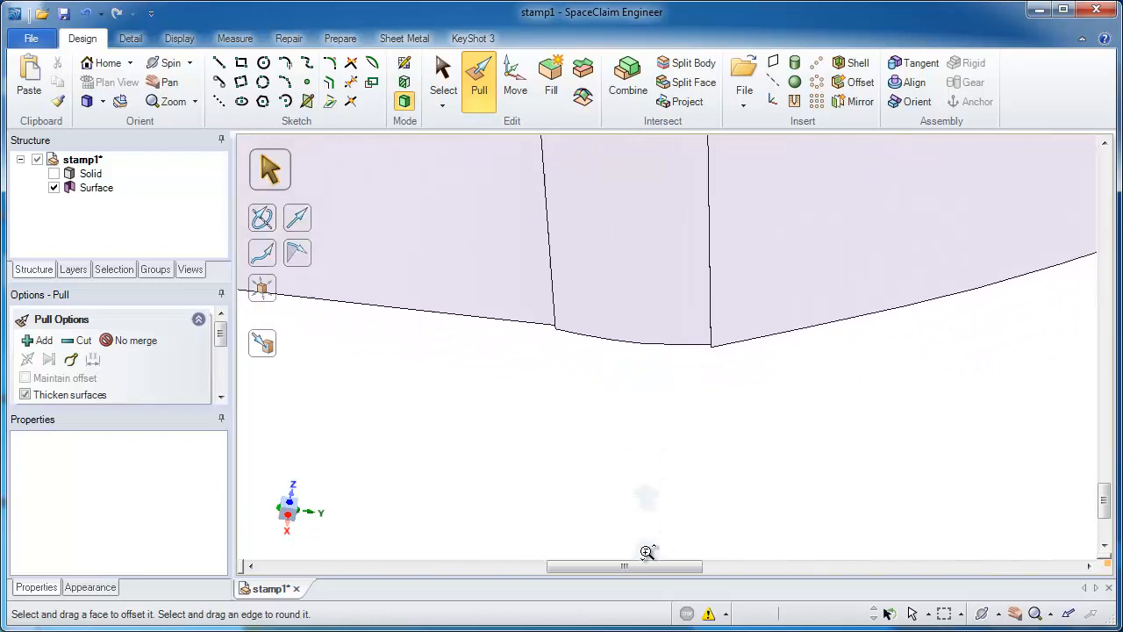
pyautogui.click(607, 329)
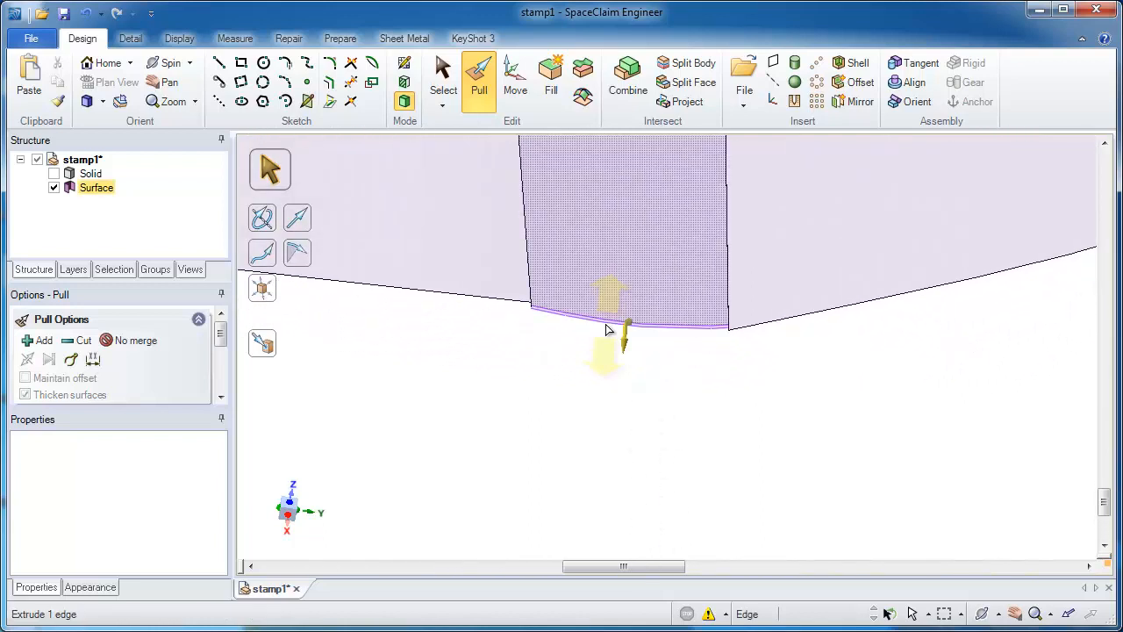
pyautogui.click(750, 382)
pyautogui.keyDown('shift'); pyautogui.moveTo(778, 409); pyautogui.dragTo(760, 184, button='middle'); pyautogui.keyUp('shift')
pyautogui.click(758, 185)
pyautogui.click(943, 386)
pyautogui.keyDown('ctrl'); pyautogui.moveTo(943, 386); pyautogui.dragTo(735, 489, button='middle'); pyautogui.keyUp('ctrl')
pyautogui.click(751, 332)
pyautogui.click(726, 487)
pyautogui.keyDown('shift'); pyautogui.moveTo(708, 338); pyautogui.dragTo(699, 294, button='middle'); pyautogui.keyUp('shift')
pyautogui.click(698, 296)
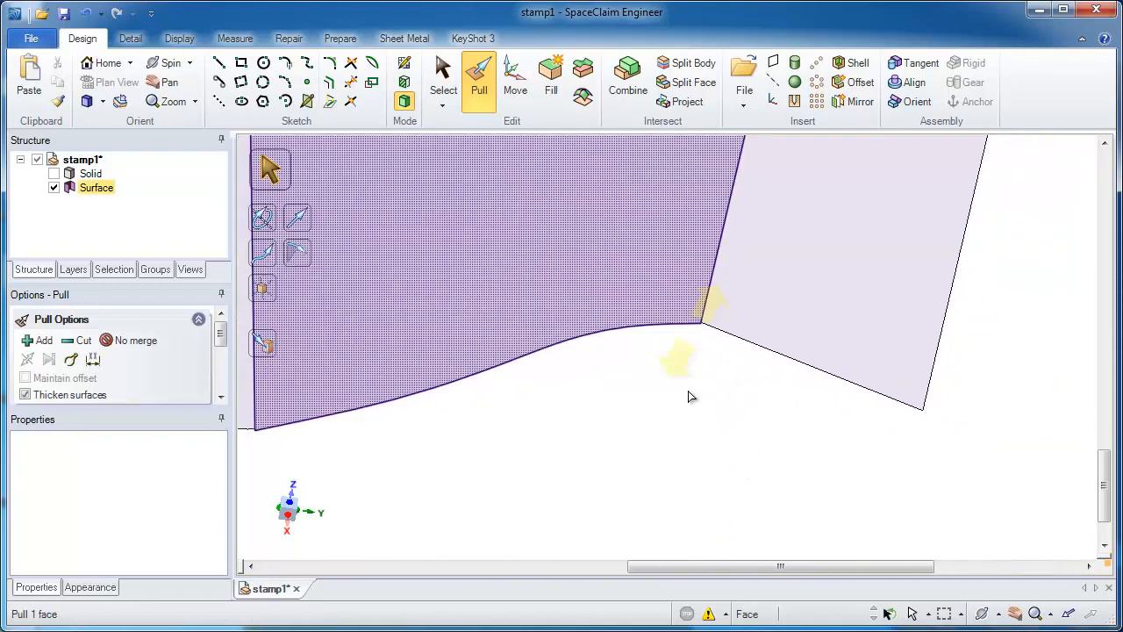
pyautogui.click(690, 398)
pyautogui.keyDown('shift'); pyautogui.moveTo(690, 399); pyautogui.dragTo(686, 264, button='middle'); pyautogui.keyUp('shift')
pyautogui.click(686, 265)
pyautogui.click(658, 437)
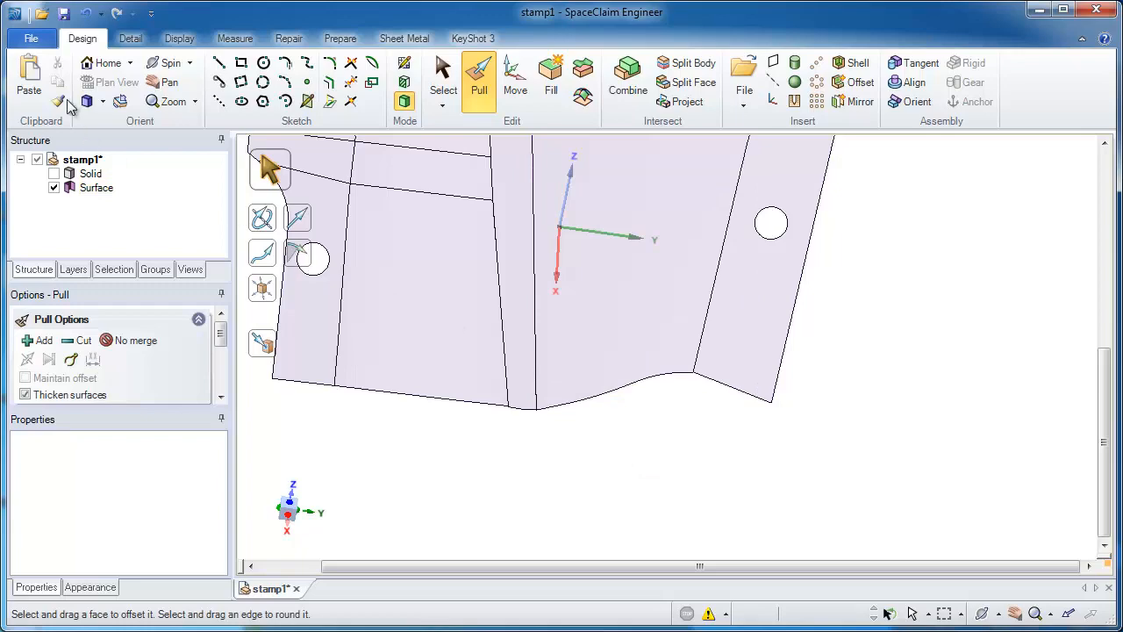
pyautogui.click(91, 16)
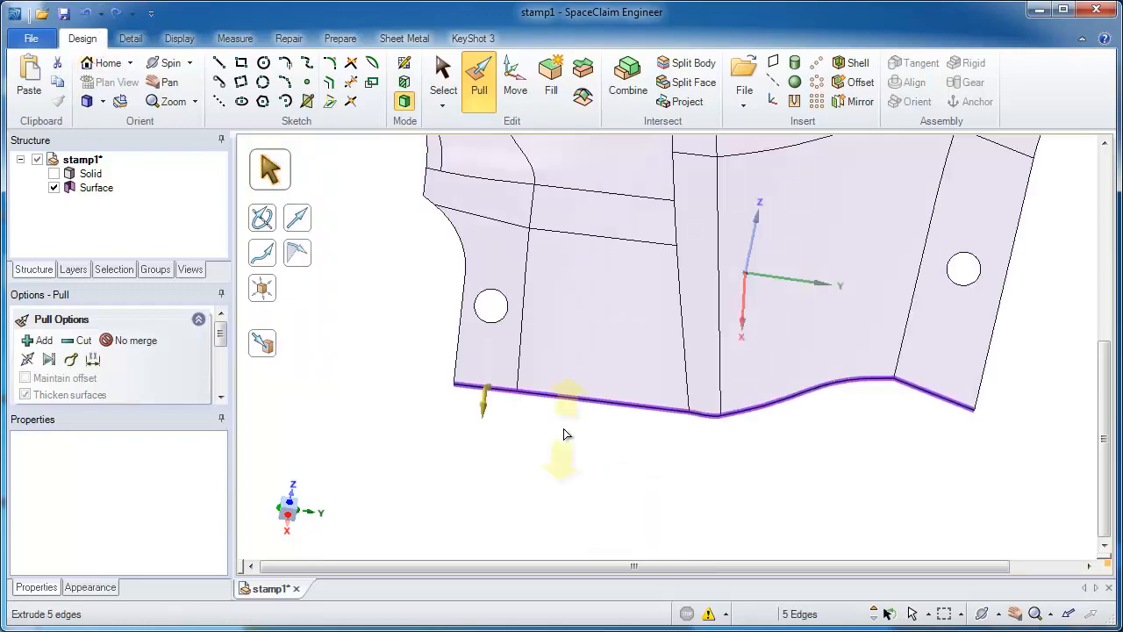
# Step: Pull only the two long boundary edges, on either side of the narrow bend, outward about 1 in
pyautogui.click(571, 400)
pyautogui.keyDown('ctrl'); pyautogui.click(773, 397); pyautogui.keyUp('ctrl')
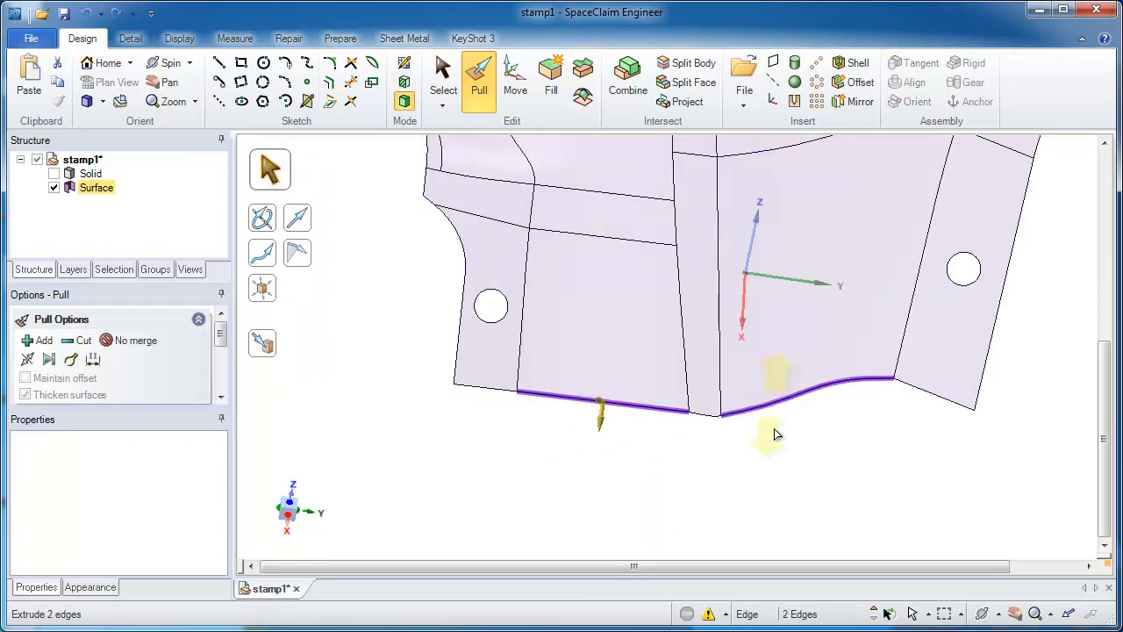
pyautogui.keyDown('shift'); pyautogui.moveTo(774, 433); pyautogui.dragTo(755, 383, button='middle'); pyautogui.keyUp('shift')
pyautogui.moveTo(753, 389); pyautogui.dragTo(746, 424)
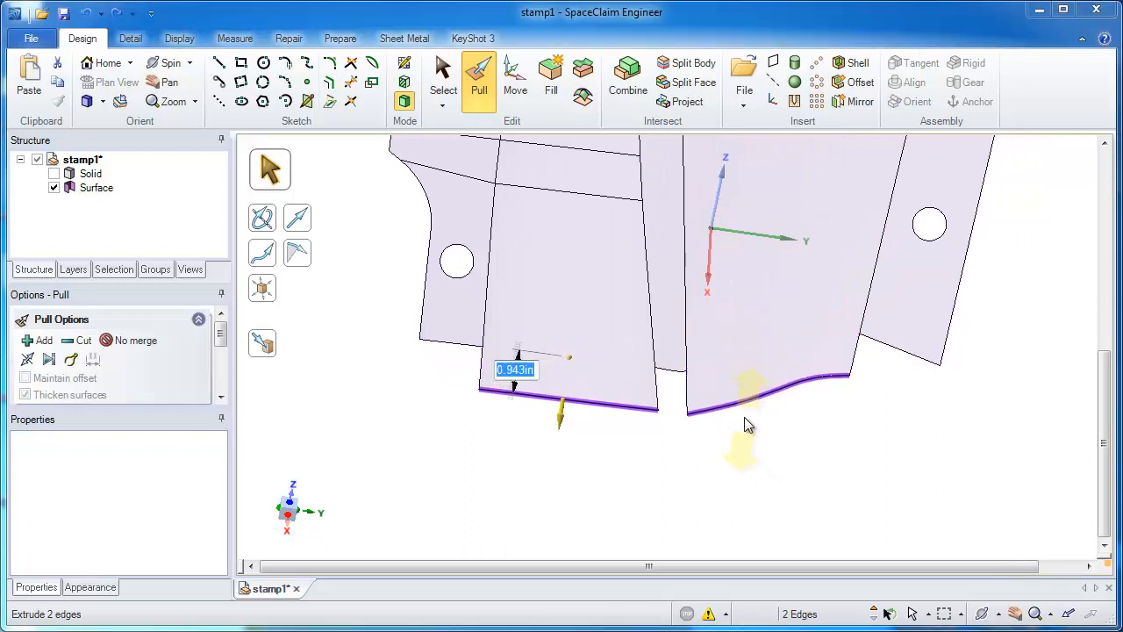
pyautogui.press('Return')
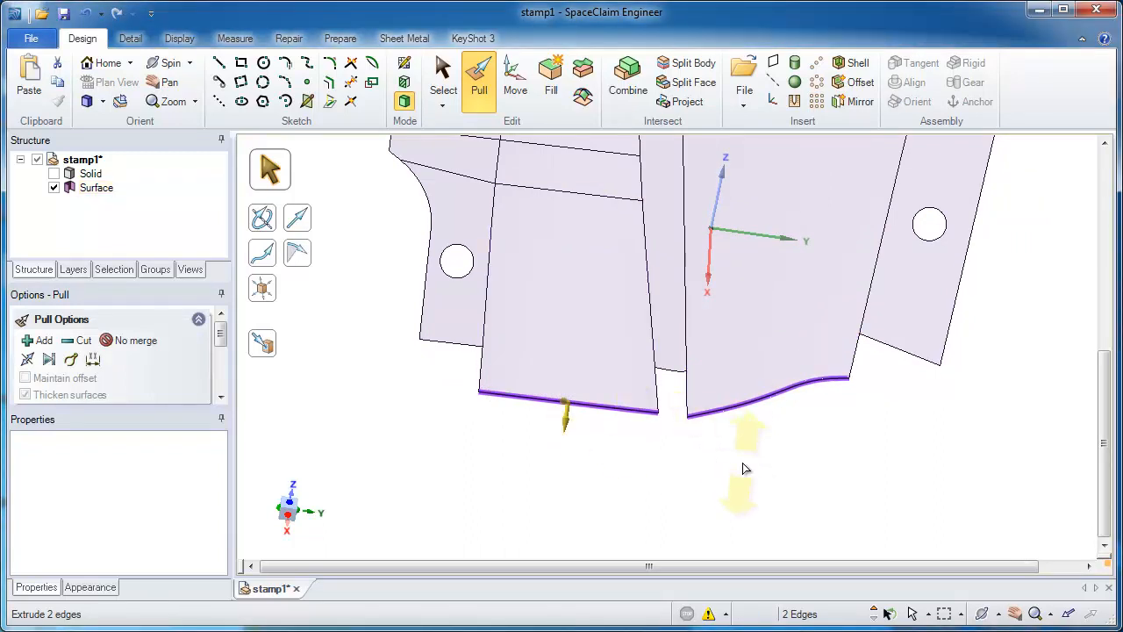
pyautogui.click(864, 439)
# Step: Pull the end edge of the upper holed flange up to the corner vertex of the adjacent extended wall
pyautogui.scroll(2, 895, 382)
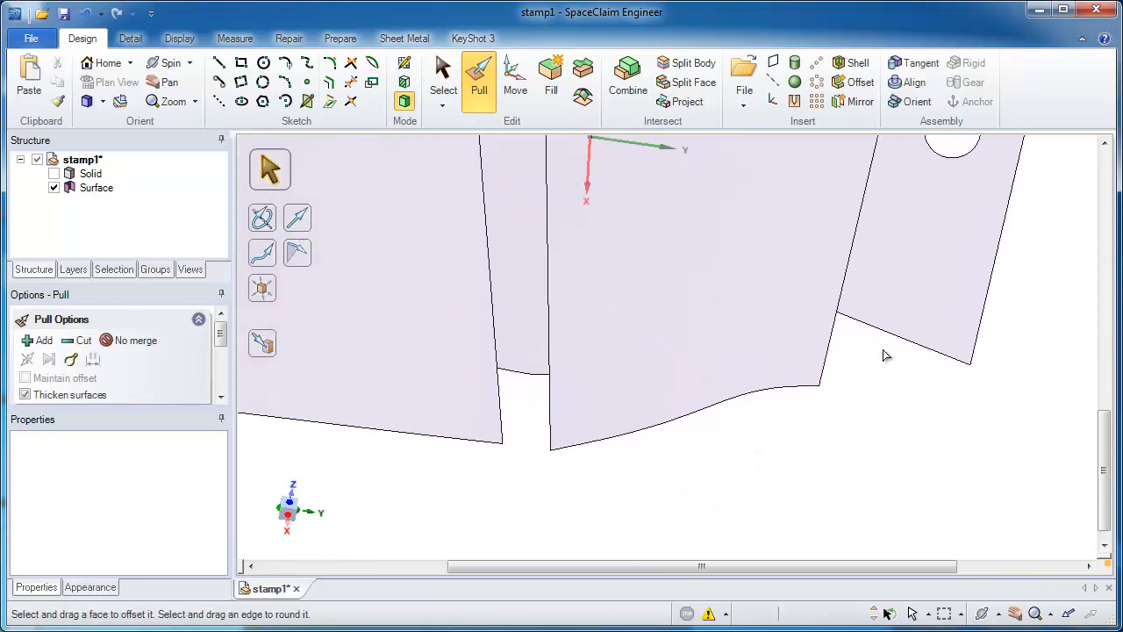
pyautogui.click(883, 331)
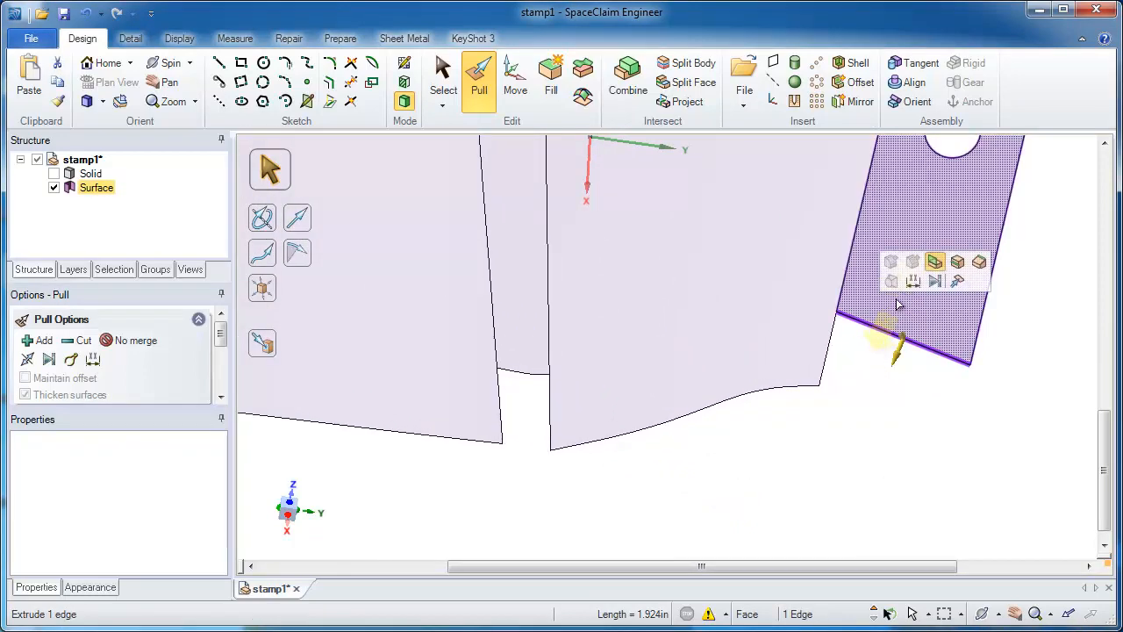
pyautogui.click(958, 281)
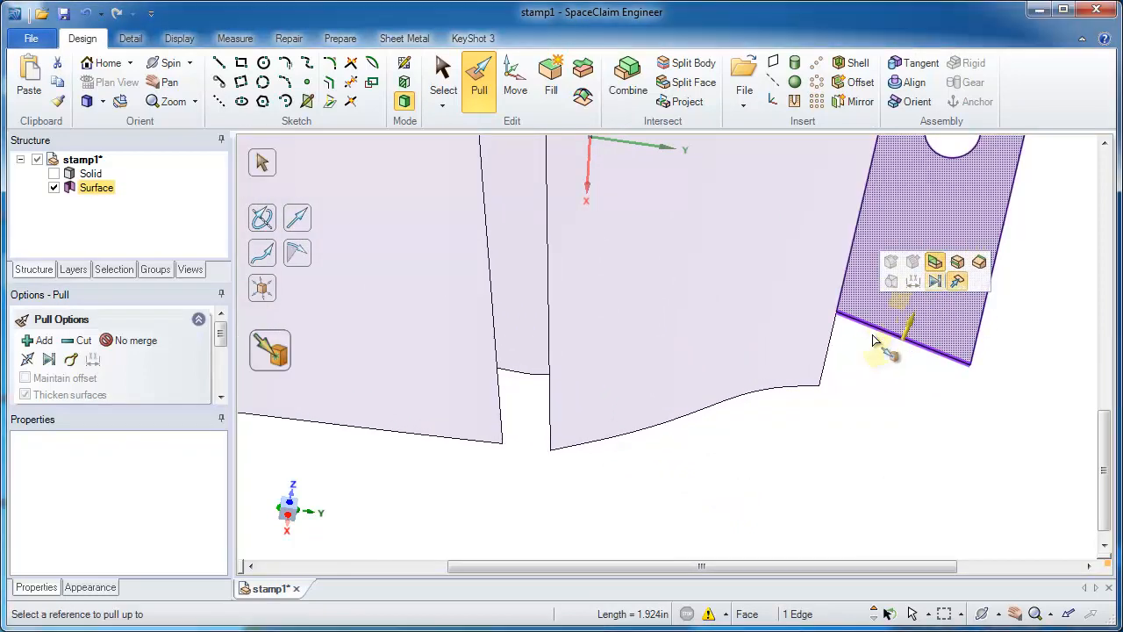
pyautogui.click(819, 388)
# Step: Pull the end edge of the lower holed flange up to the corner vertex of its neighbouring extended wall
pyautogui.keyDown('ctrl'); pyautogui.moveTo(519, 456); pyautogui.dragTo(902, 409, button='middle'); pyautogui.keyUp('ctrl')
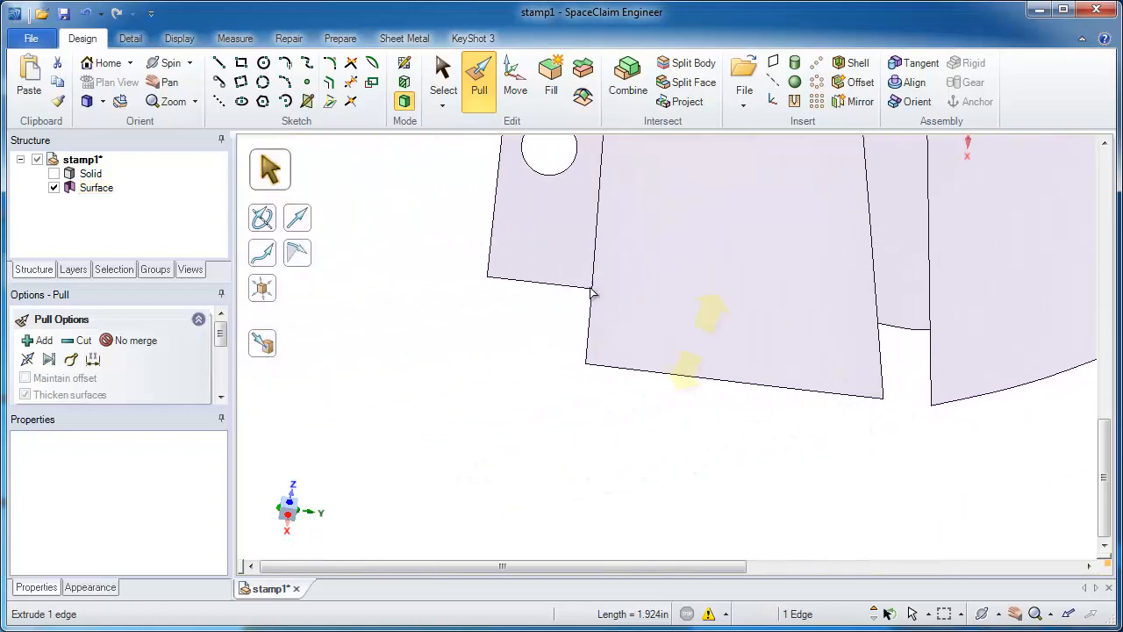
pyautogui.click(584, 286)
pyautogui.click(658, 244)
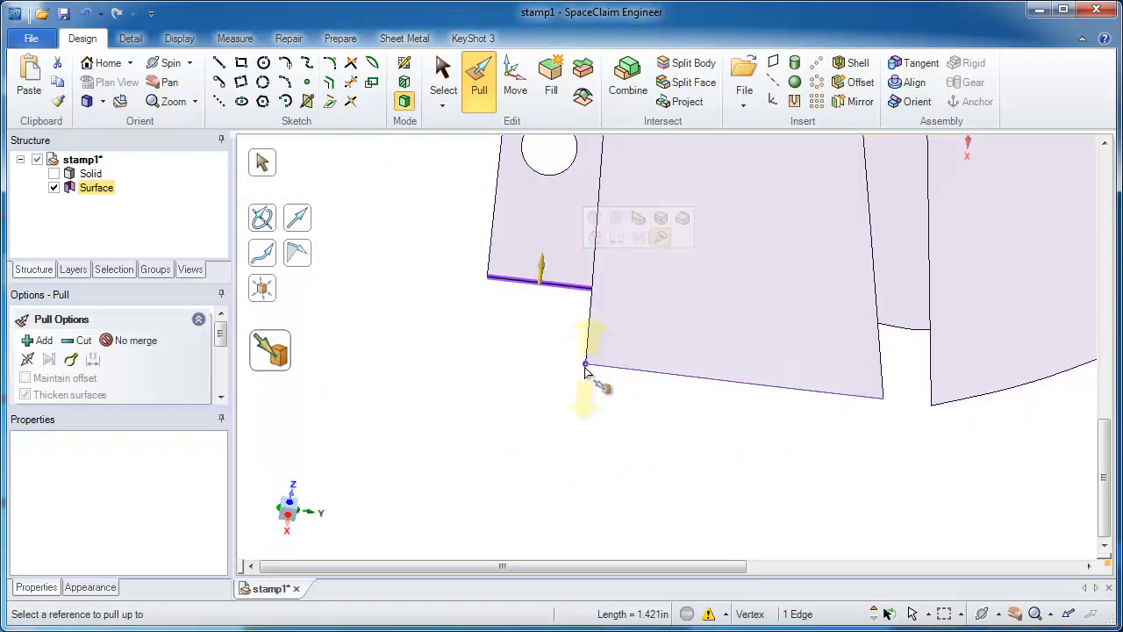
pyautogui.click(585, 365)
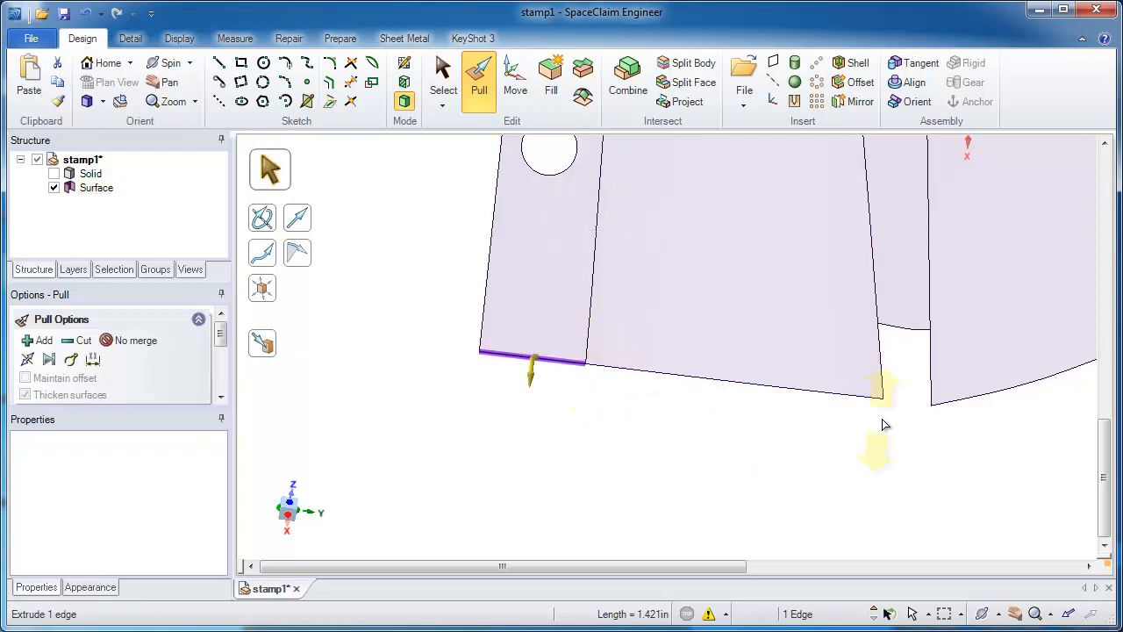
# Step: Blend a surface between the two side edges of the bend gap, using the curved bend edge as the guide curve
pyautogui.click(930, 370)
pyautogui.moveTo(928, 368); pyautogui.dragTo(721, 417, button='middle')
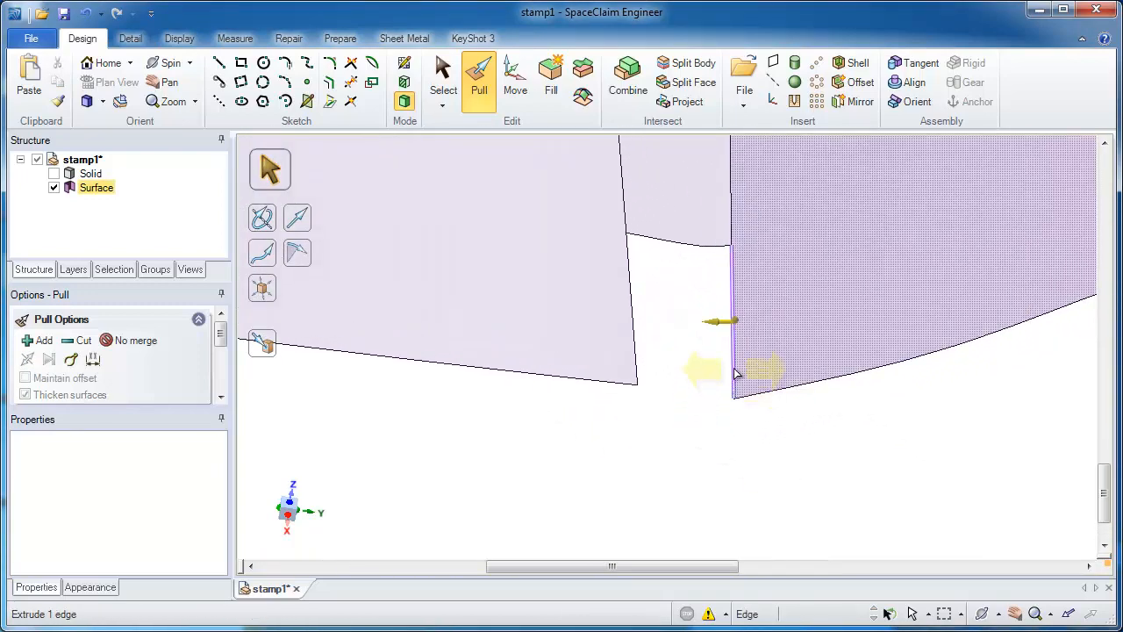
pyautogui.keyDown('ctrl'); pyautogui.click(638, 358); pyautogui.keyUp('ctrl')
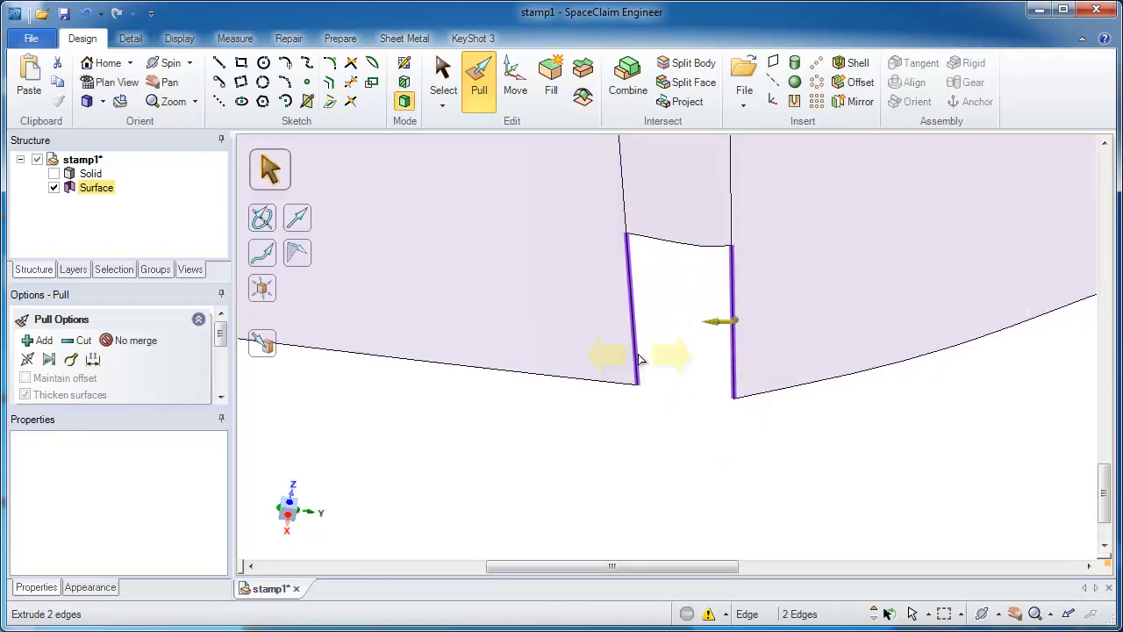
pyautogui.click(663, 245)
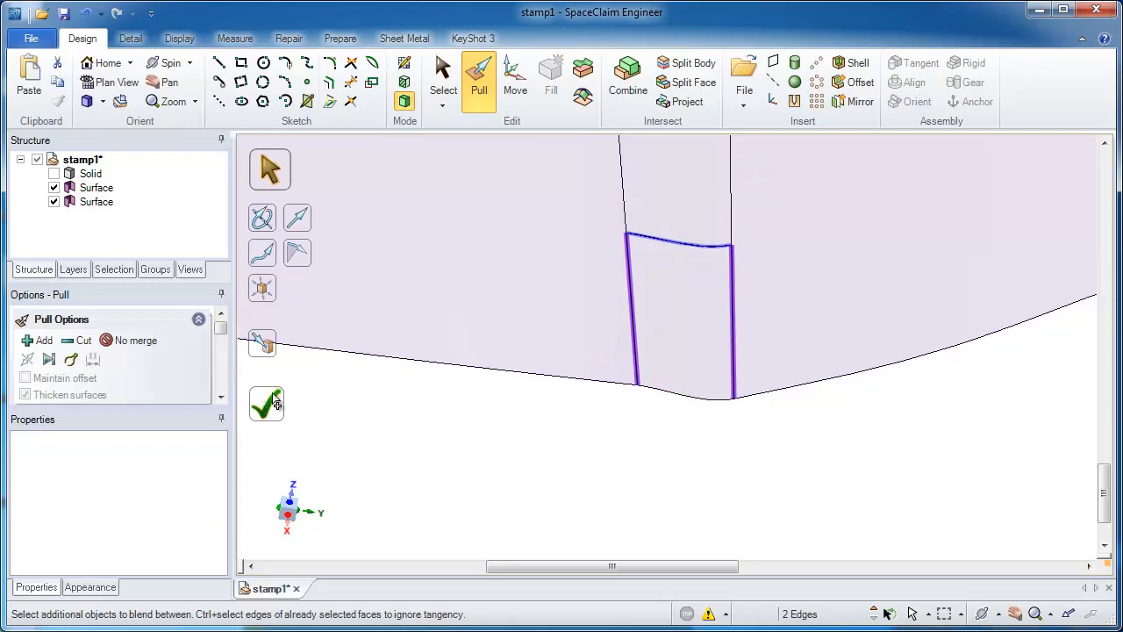
pyautogui.click(266, 405)
# Step: Examine the blended bend patch and the extended boundary from several viewing angles
pyautogui.click(754, 373)
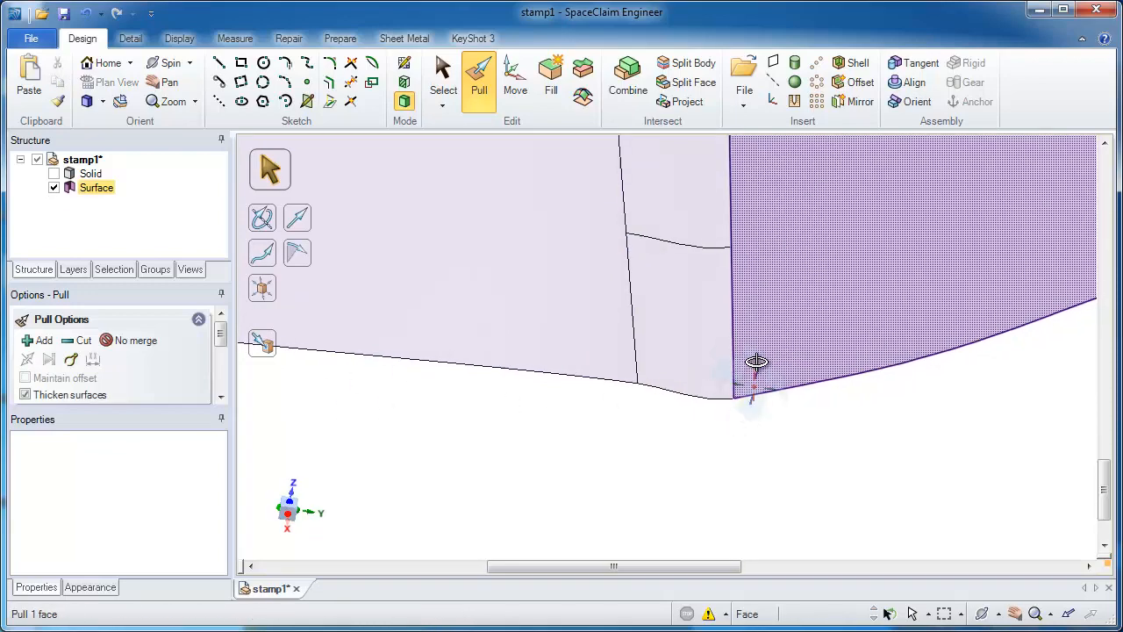
pyautogui.moveTo(752, 363); pyautogui.dragTo(719, 356, button='middle')
pyautogui.keyDown('ctrl'); pyautogui.moveTo(718, 356); pyautogui.dragTo(714, 145, button='middle'); pyautogui.keyUp('ctrl')
pyautogui.click(635, 382)
pyautogui.click(638, 326)
pyautogui.moveTo(637, 280); pyautogui.dragTo(1090, 255, button='middle')
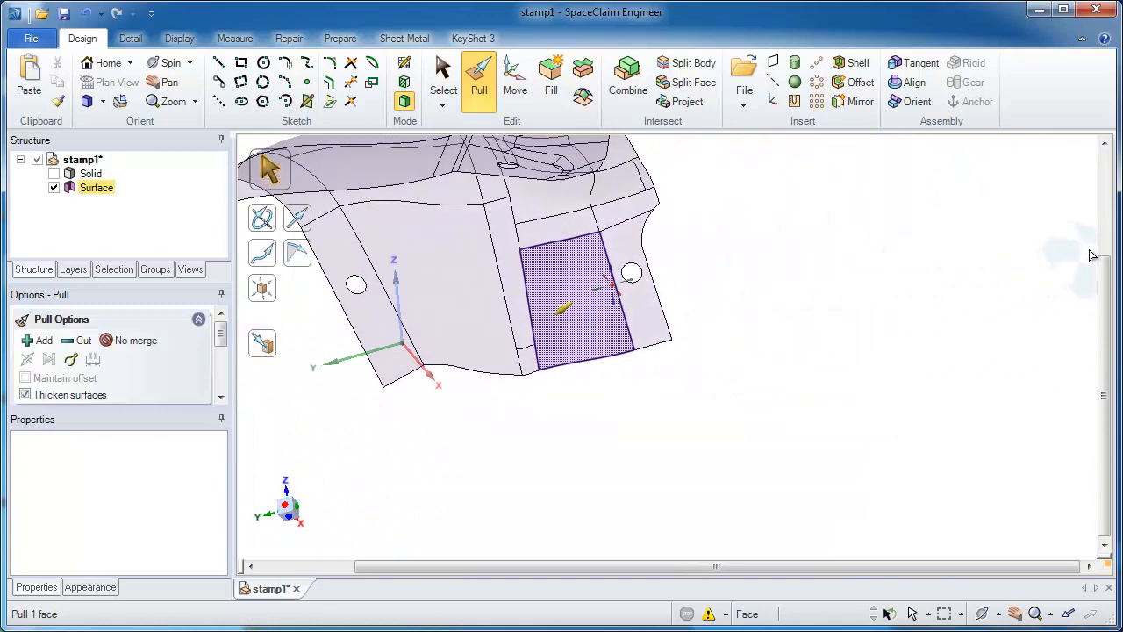
# Step: Extend the whole chain of boundary edges along the stamped part's lower side outward by 1 in
pyautogui.click(693, 267)
pyautogui.moveTo(683, 267)
pyautogui.keyDown('shift'); pyautogui.mouseDown(button='middle')
pyautogui.moveTo(687, 233)
pyautogui.moveTo(673, 323)
pyautogui.moveTo(692, 283)
pyautogui.mouseUp(button='middle'); pyautogui.keyUp('shift')
pyautogui.click(652, 220)
pyautogui.click(692, 283)
pyautogui.scroll(2, 692, 283)
pyautogui.click(409, 268)
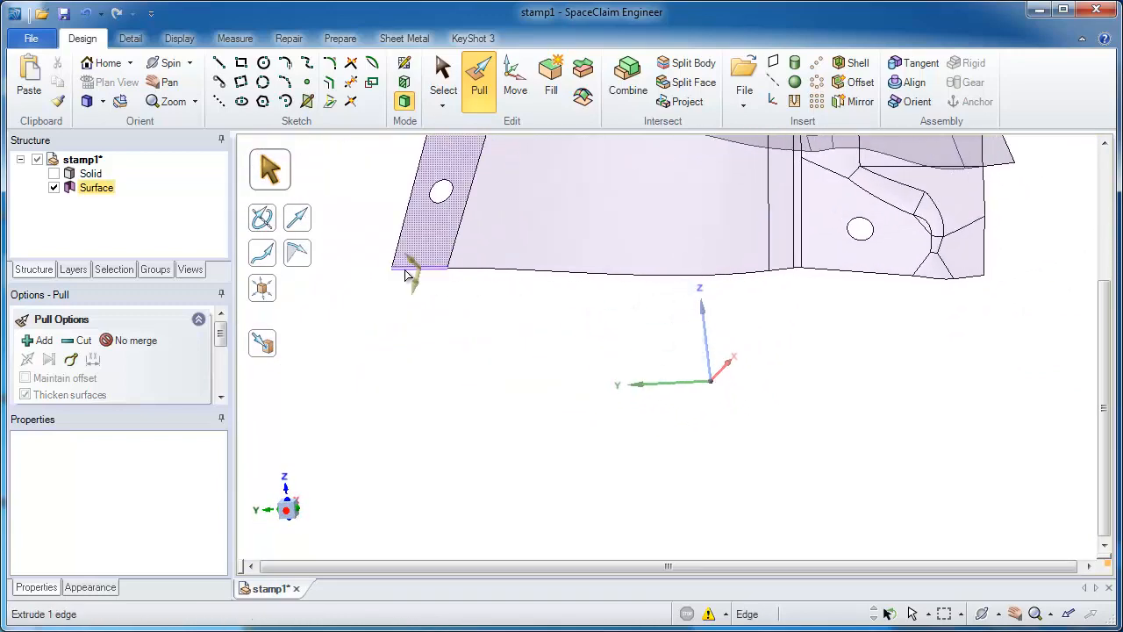
pyautogui.doubleClick(971, 284)
pyautogui.scroll(2, 1020, 283)
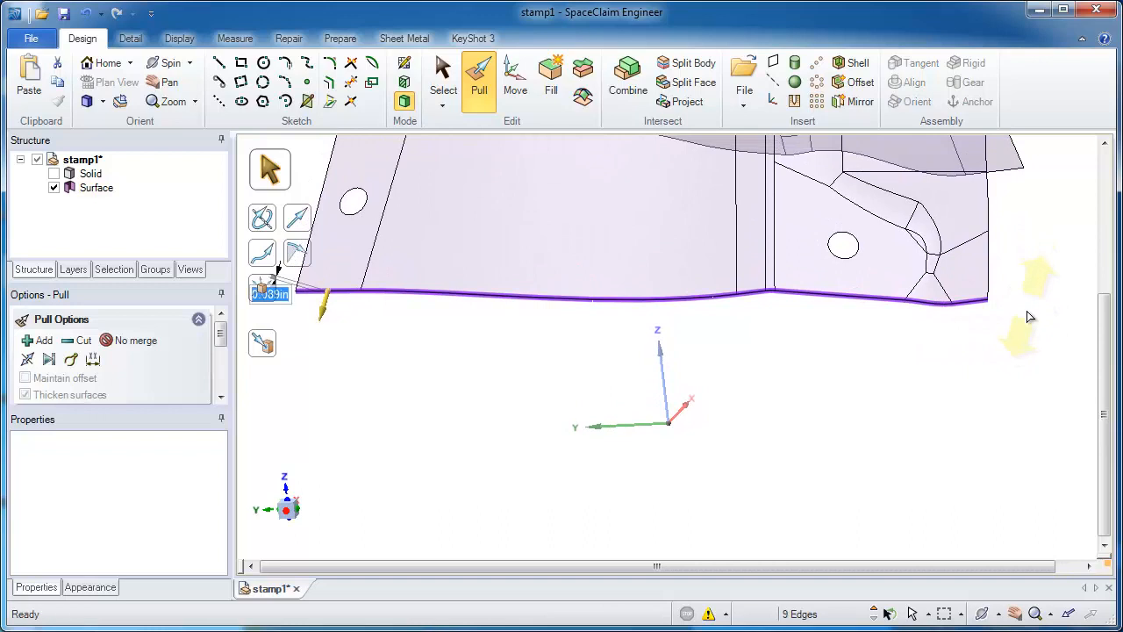
pyautogui.moveTo(1030, 317); pyautogui.dragTo(1027, 328)
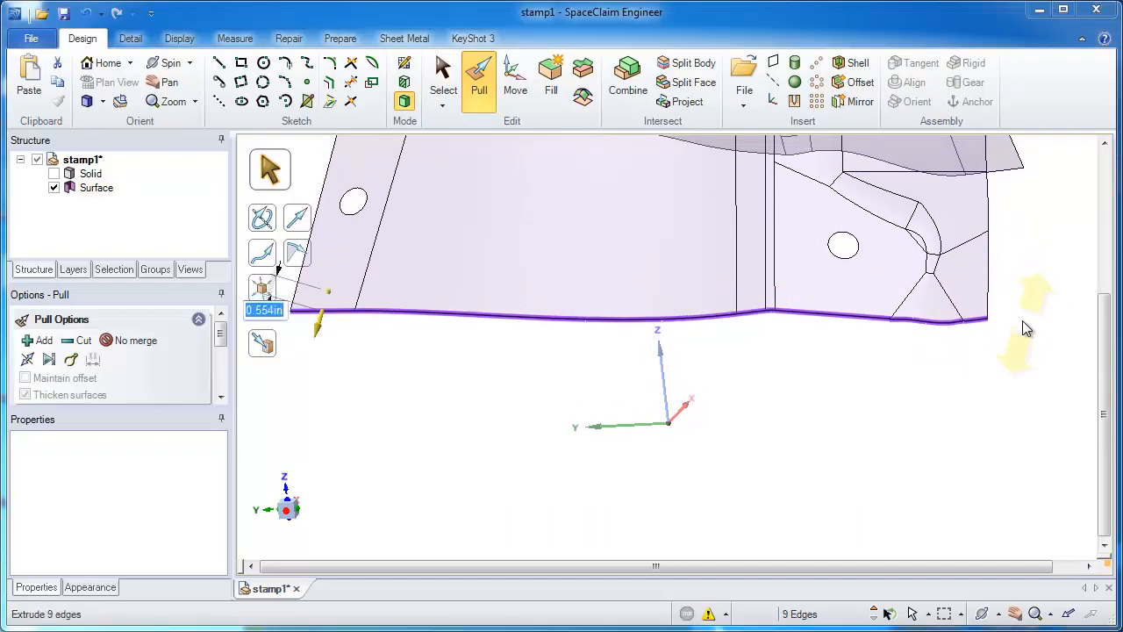
pyautogui.write('1')
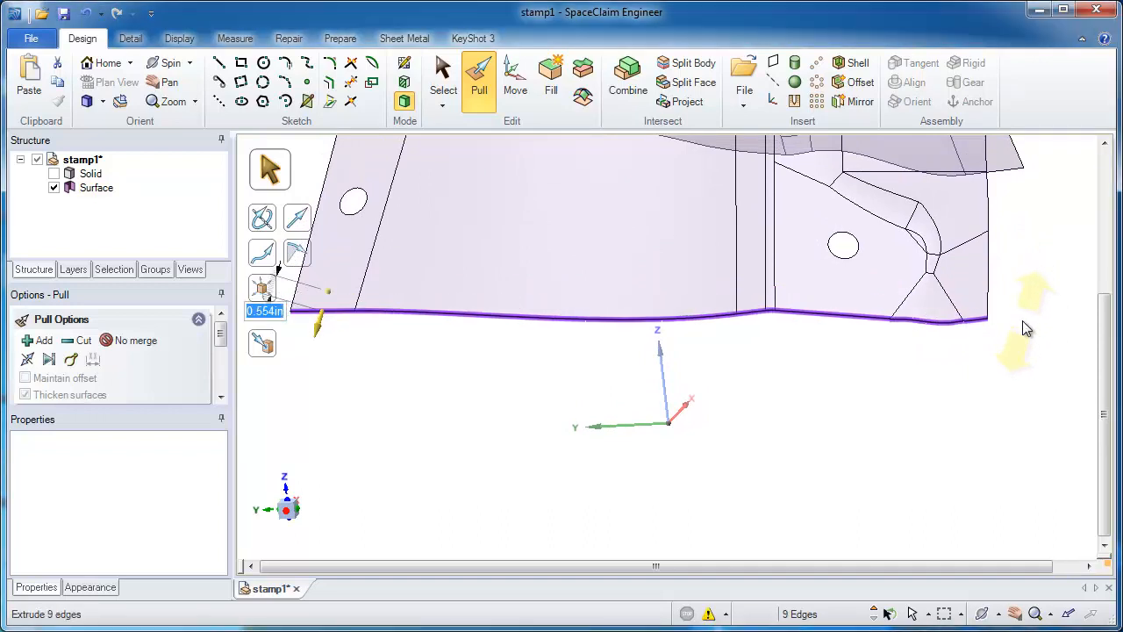
pyautogui.press('Return')
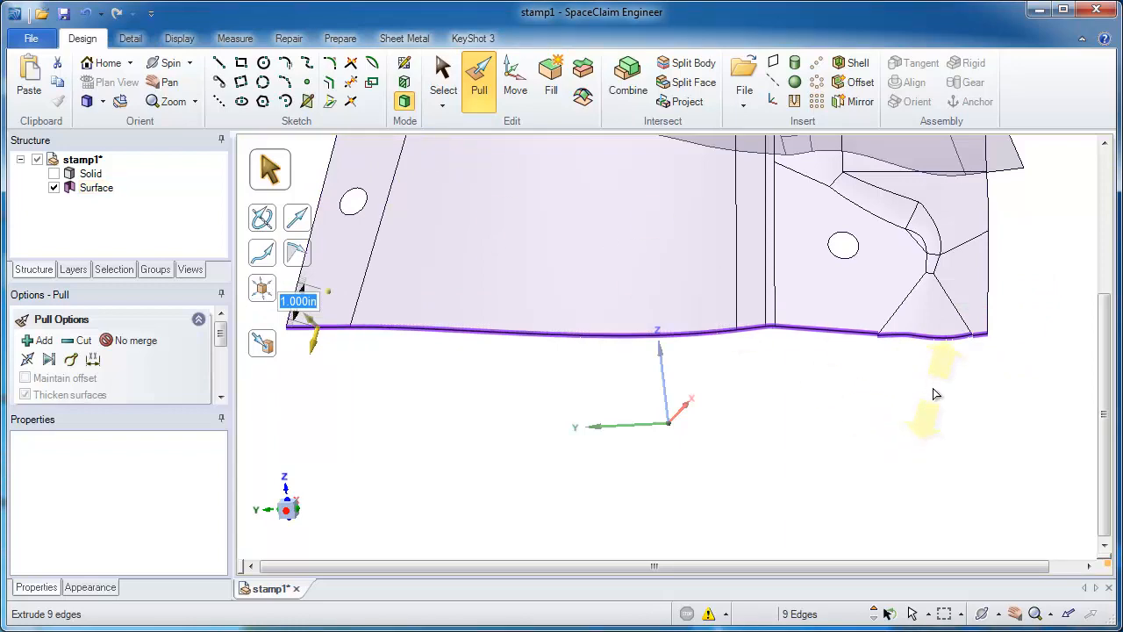
pyautogui.click(935, 394)
# Step: Extend the wavy end edge of the tapered corner face past the end edges of its two neighbouring faces
pyautogui.scroll(5, 935, 394)
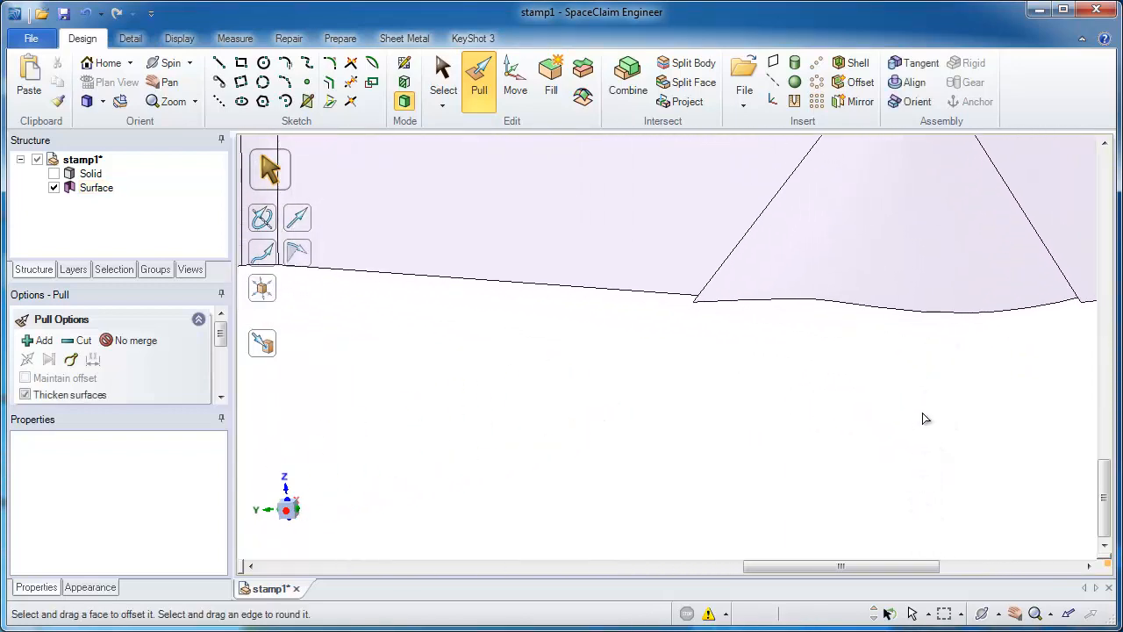
pyautogui.keyDown('ctrl'); pyautogui.moveTo(935, 365); pyautogui.dragTo(729, 362, button='middle'); pyautogui.keyUp('ctrl')
pyautogui.click(732, 314)
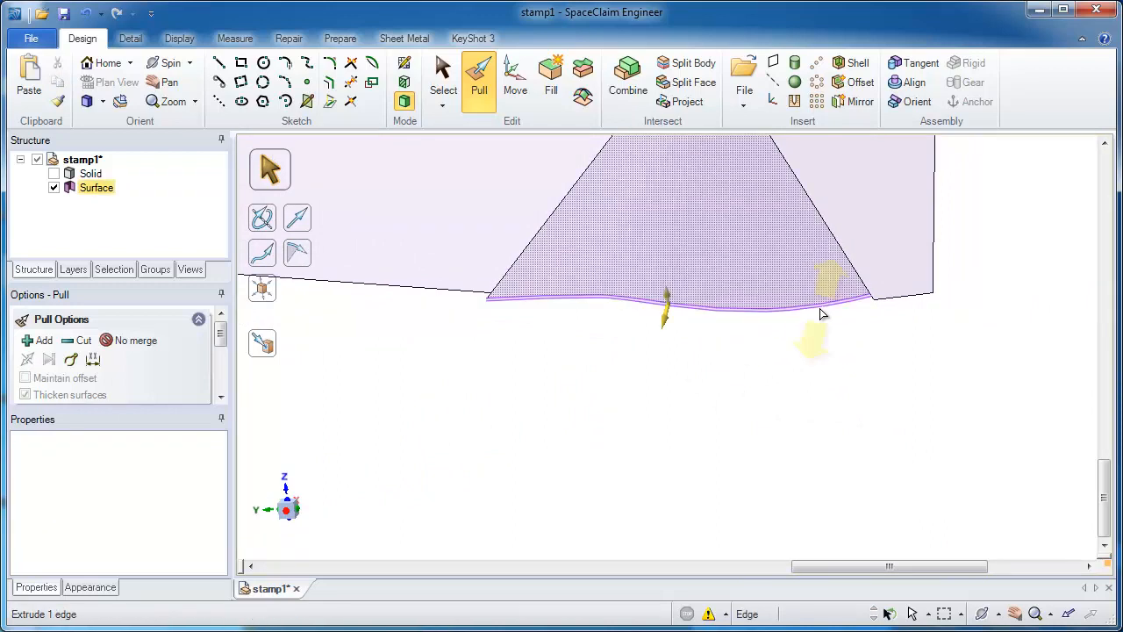
pyautogui.moveTo(831, 324); pyautogui.dragTo(826, 371)
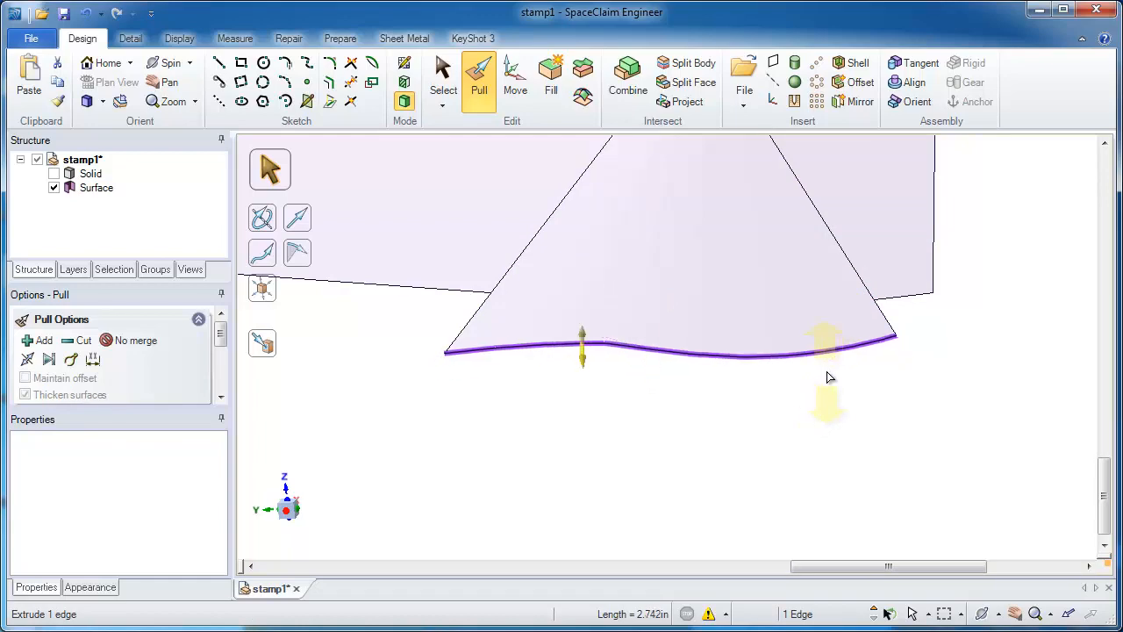
pyautogui.click(826, 371)
# Step: Split the tapered corner face with a line between the corner vertices of its two neighbouring faces
pyautogui.click(790, 346)
pyautogui.click(698, 82)
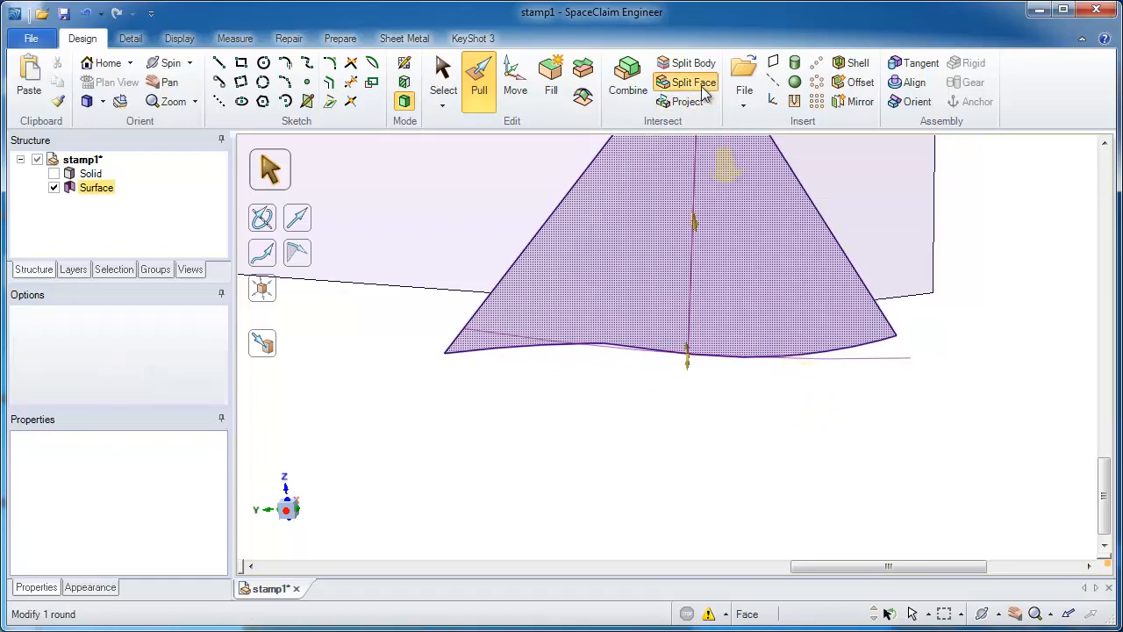
pyautogui.click(581, 299)
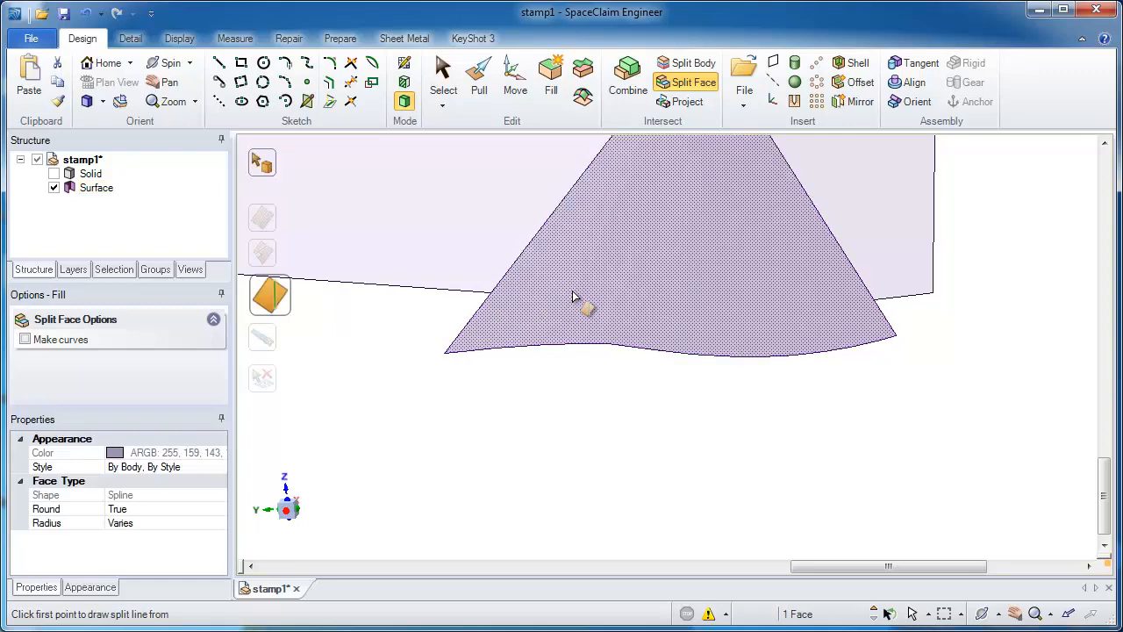
pyautogui.click(490, 294)
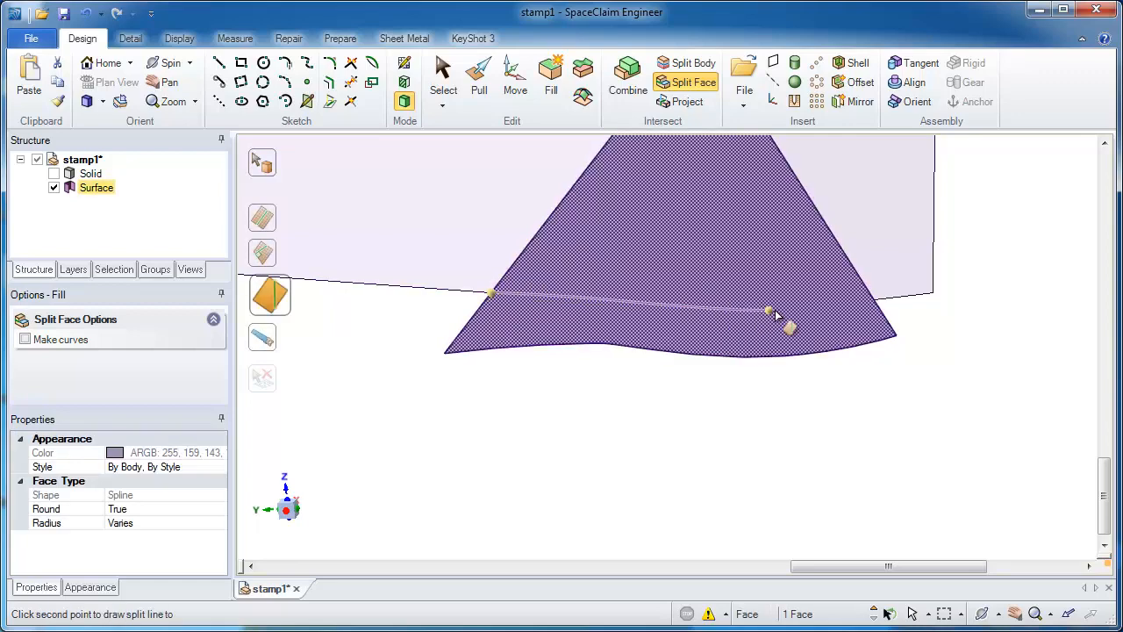
pyautogui.click(873, 303)
# Step: Delete the excess strip of the tapered face beyond the split line
pyautogui.press('s')
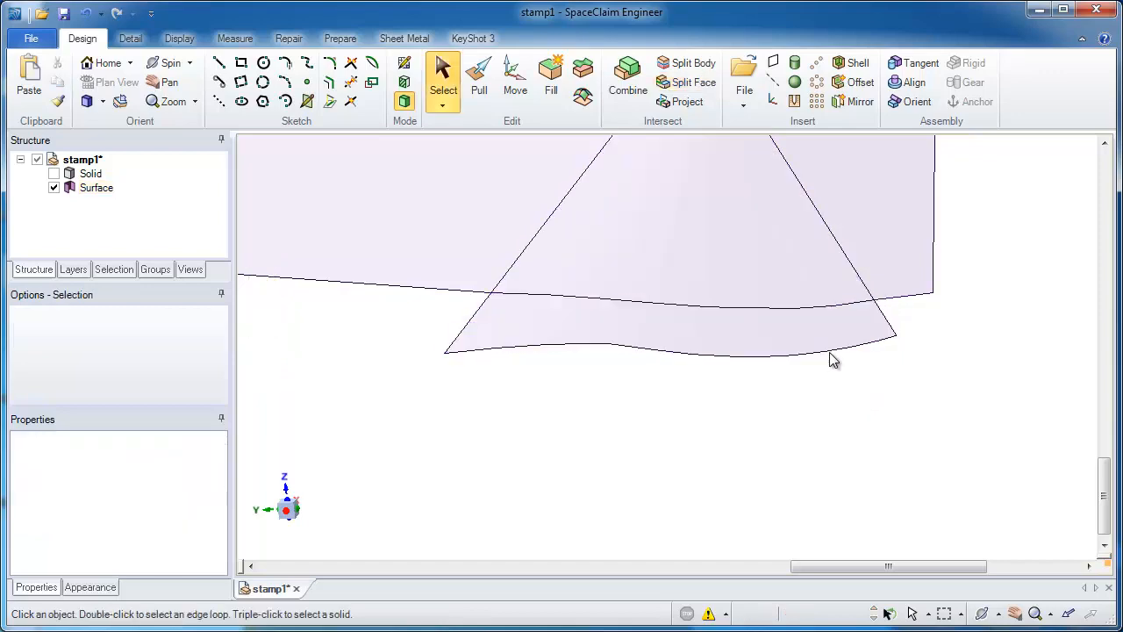
pyautogui.click(826, 342)
pyautogui.press('Delete')
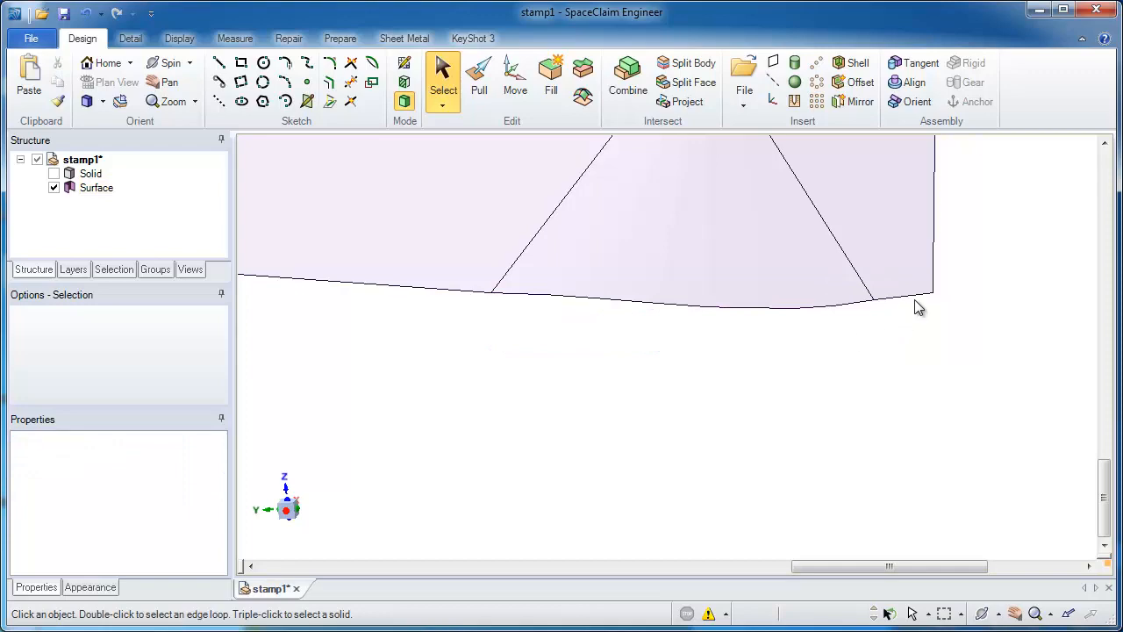
# Step: Extend the end edges of the corner face, the large curved wall, the narrow strip and the holed flange outward together
pyautogui.moveTo(918, 306); pyautogui.dragTo(622, 215, button='middle')
pyautogui.scroll(-5, 838, 273)
pyautogui.moveTo(641, 266); pyautogui.dragTo(616, 356, button='middle')
pyautogui.click(621, 304)
pyautogui.keyDown('shift'); pyautogui.moveTo(616, 358); pyautogui.dragTo(618, 385, button='middle'); pyautogui.keyUp('shift')
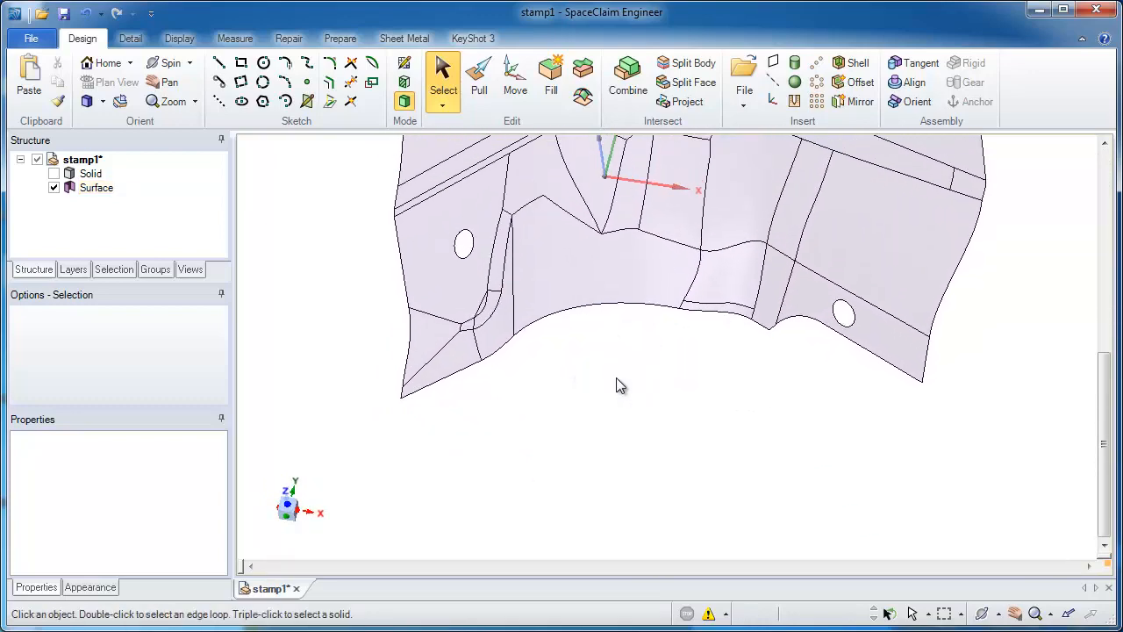
pyautogui.press('p')
pyautogui.click(447, 375)
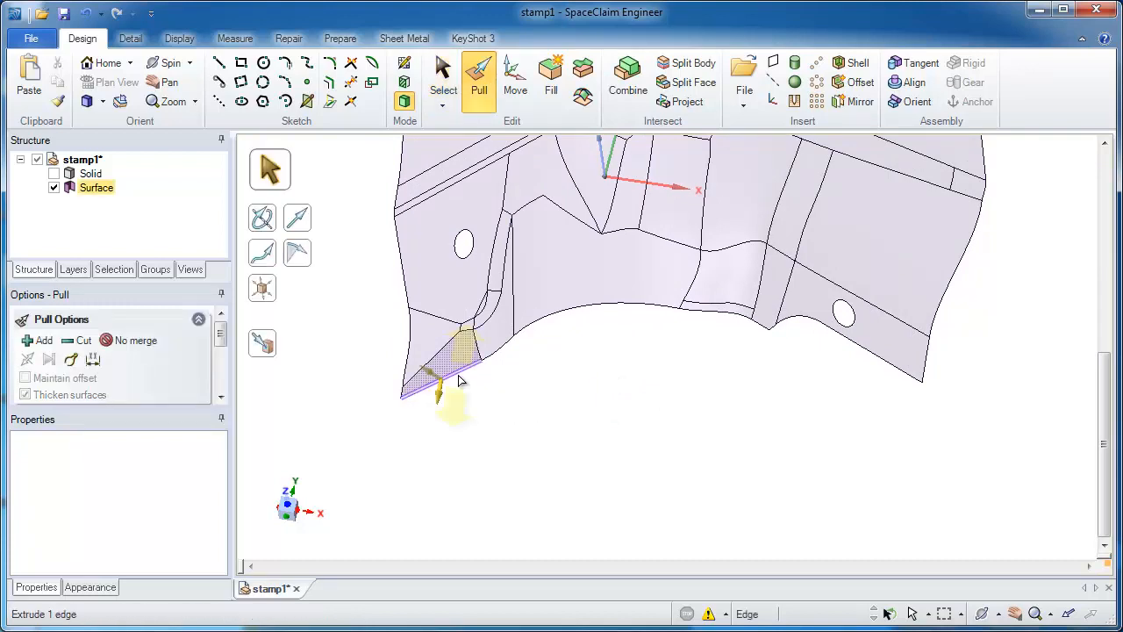
pyautogui.keyDown('ctrl'); pyautogui.click(595, 307); pyautogui.keyUp('ctrl')
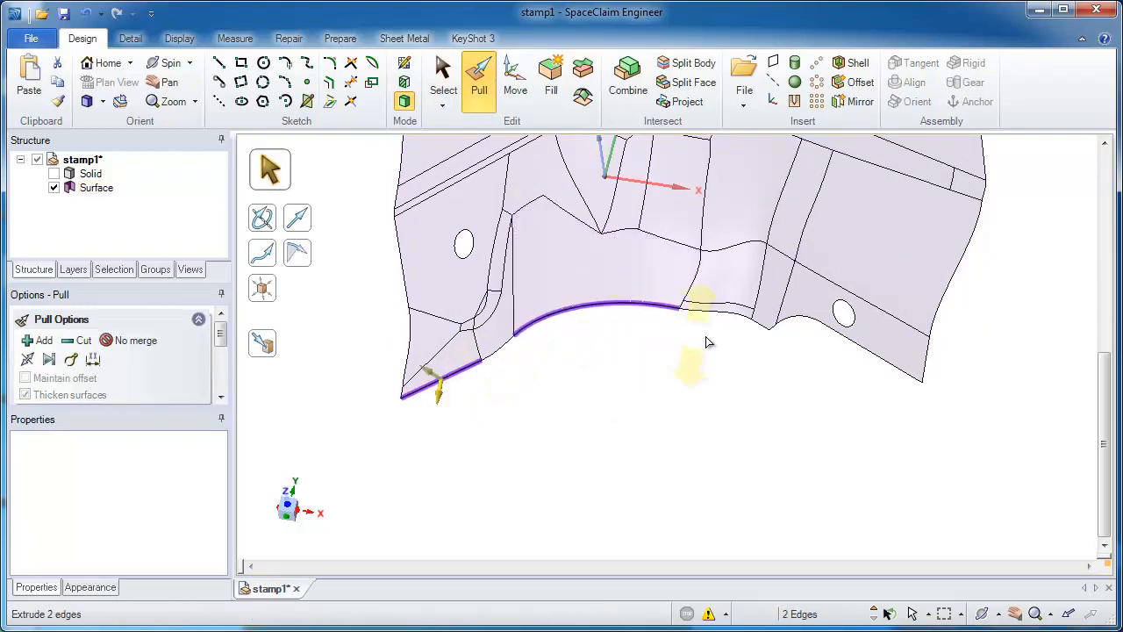
pyautogui.keyDown('ctrl'); pyautogui.click(761, 327); pyautogui.keyUp('ctrl')
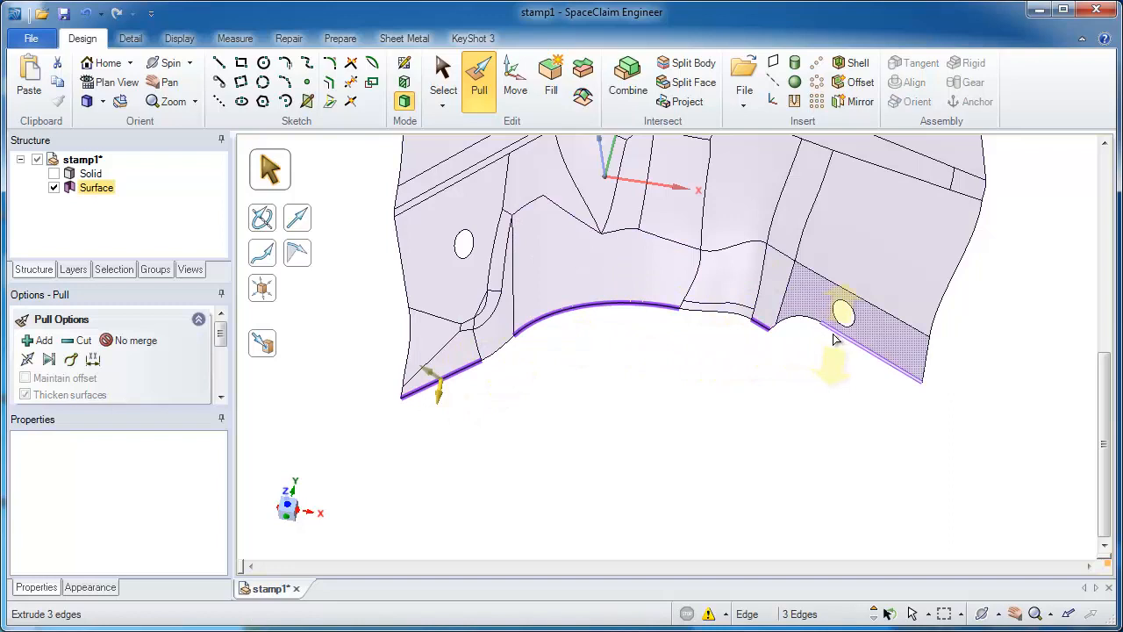
pyautogui.keyDown('ctrl'); pyautogui.click(835, 334); pyautogui.keyUp('ctrl')
pyautogui.moveTo(788, 358); pyautogui.dragTo(783, 411)
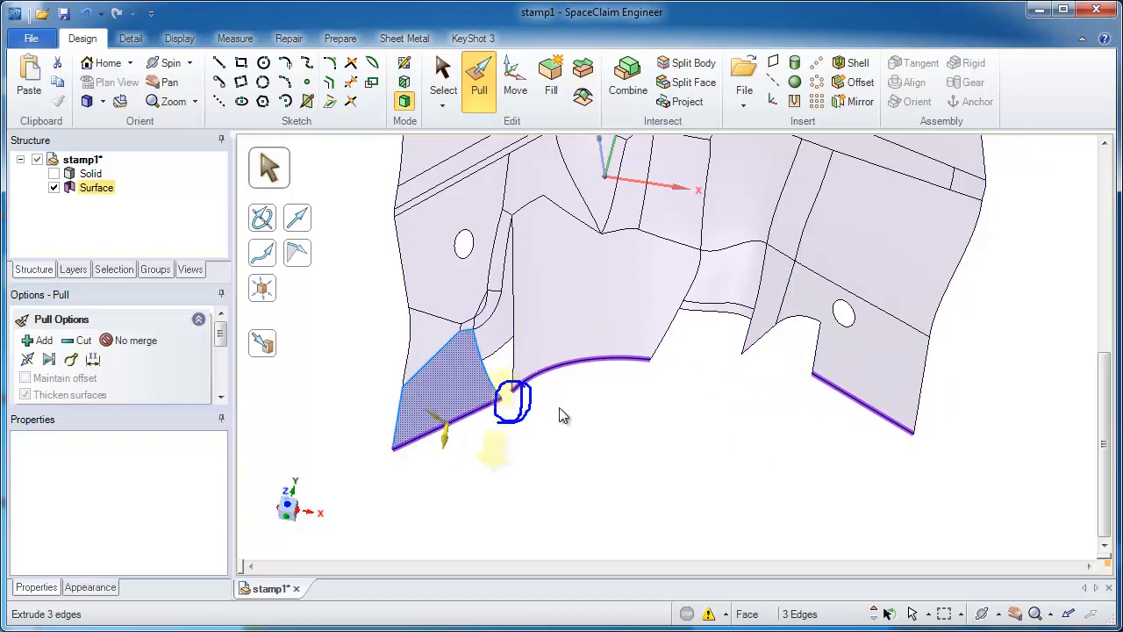
# Step: Pull the end edge of the narrow strip beside the holed flange farther outward by about 0.87 in
pyautogui.scroll(1, 774, 392)
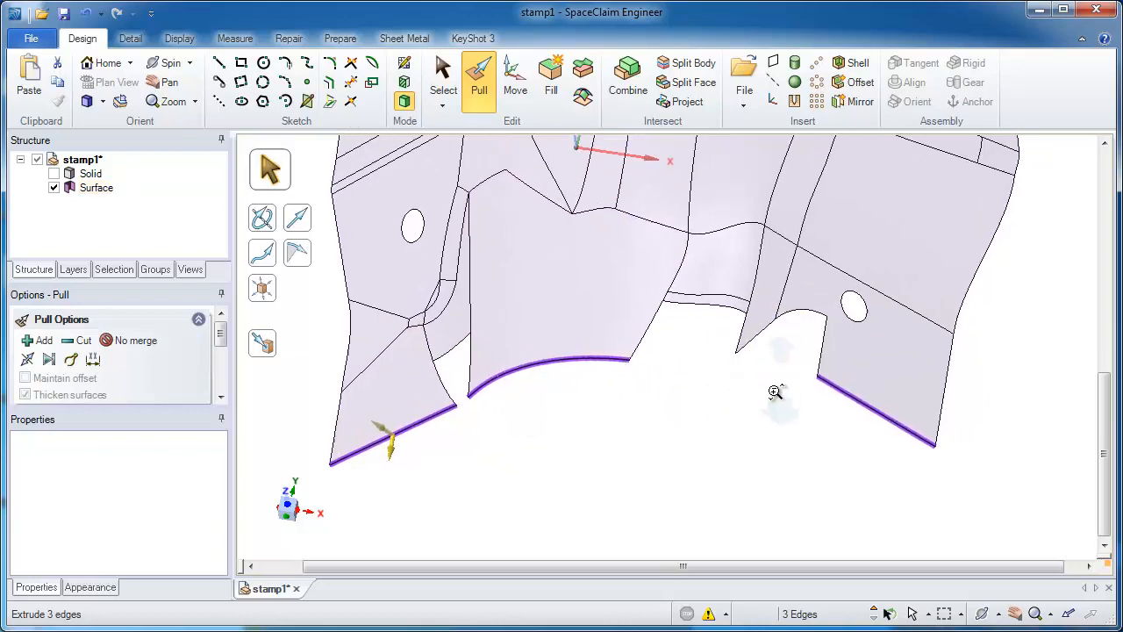
pyautogui.scroll(1, 775, 391)
pyautogui.click(761, 364)
pyautogui.moveTo(785, 356); pyautogui.dragTo(727, 292, button='middle')
pyautogui.click(751, 334)
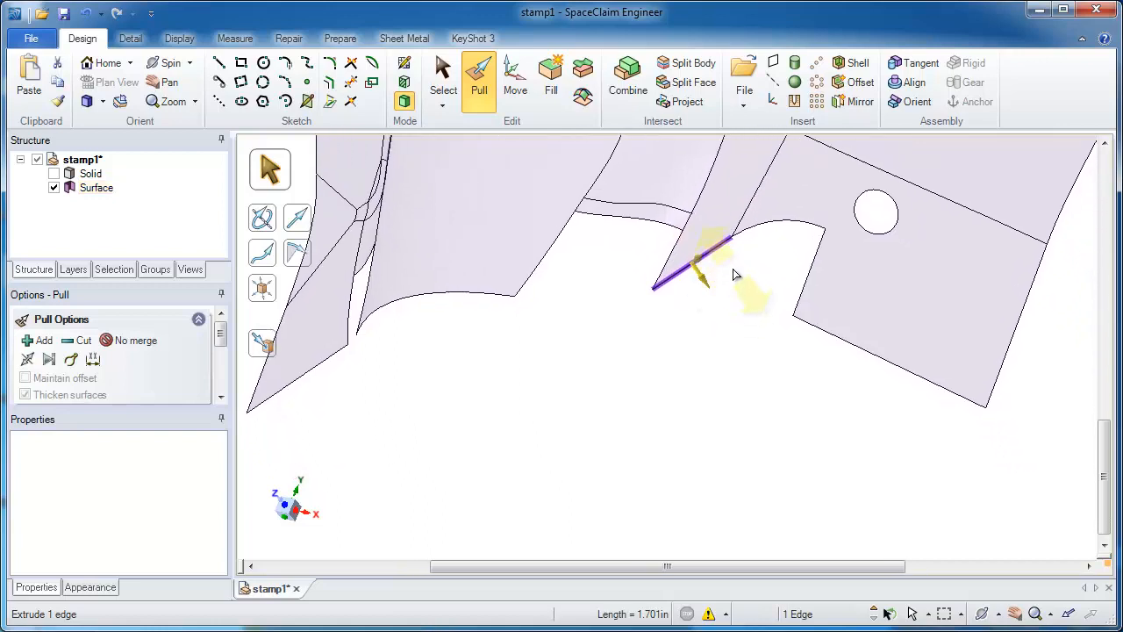
pyautogui.moveTo(735, 275); pyautogui.dragTo(710, 354)
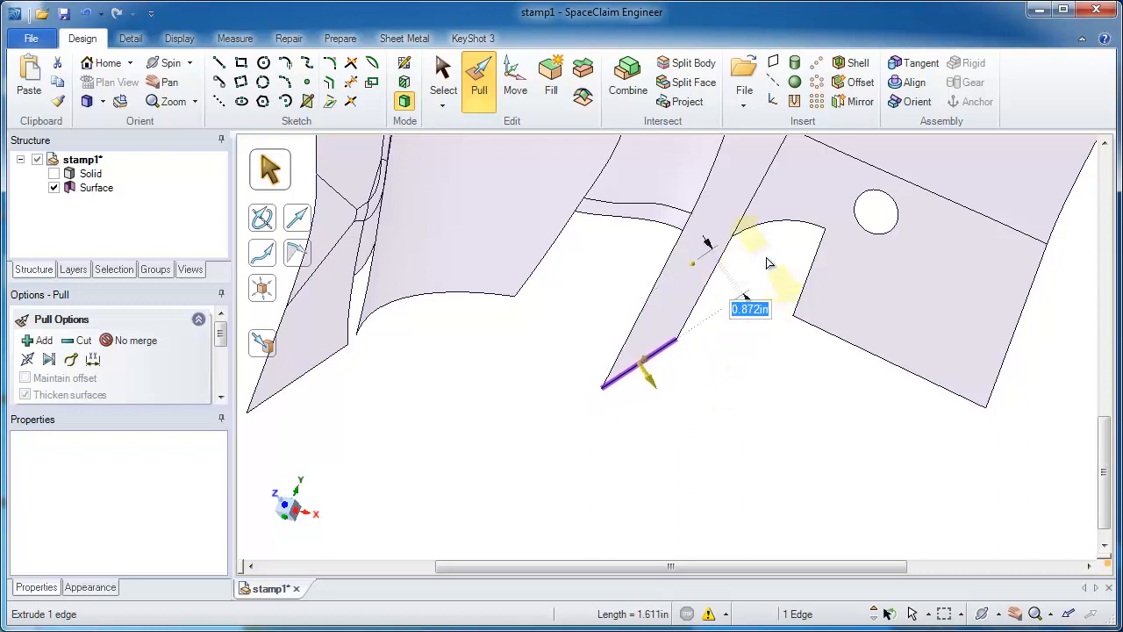
# Step: Fill the notch between the narrow strip and the holed flange using its arc and side edges, and fill the remaining diagonal edge
pyautogui.click(759, 230)
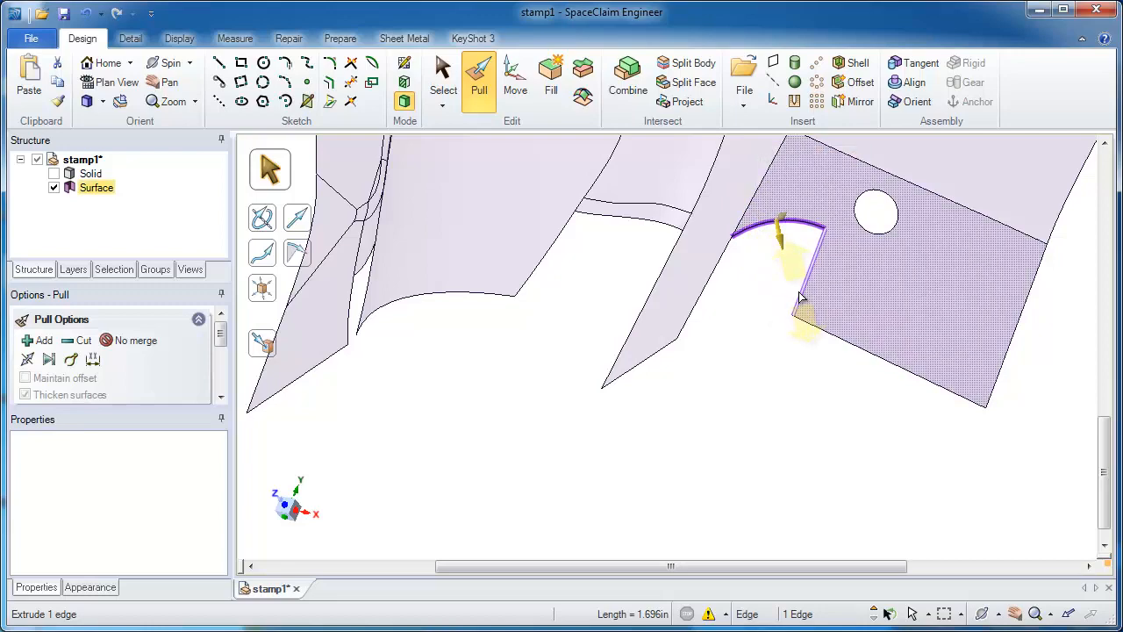
pyautogui.keyDown('ctrl'); pyautogui.click(800, 296); pyautogui.keyUp('ctrl')
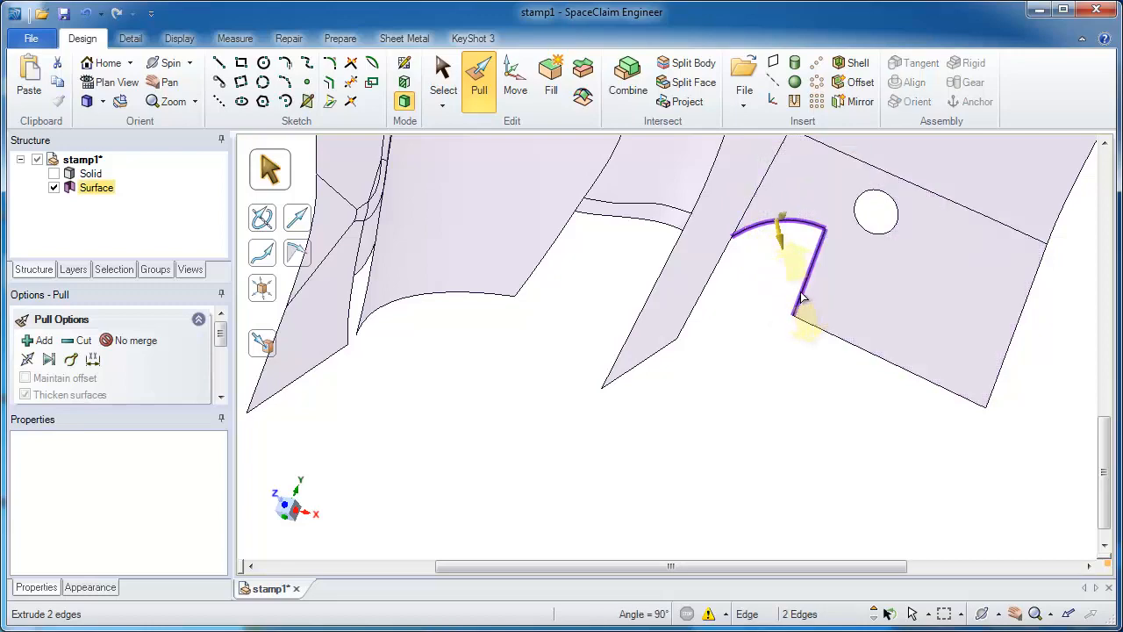
pyautogui.click(563, 95)
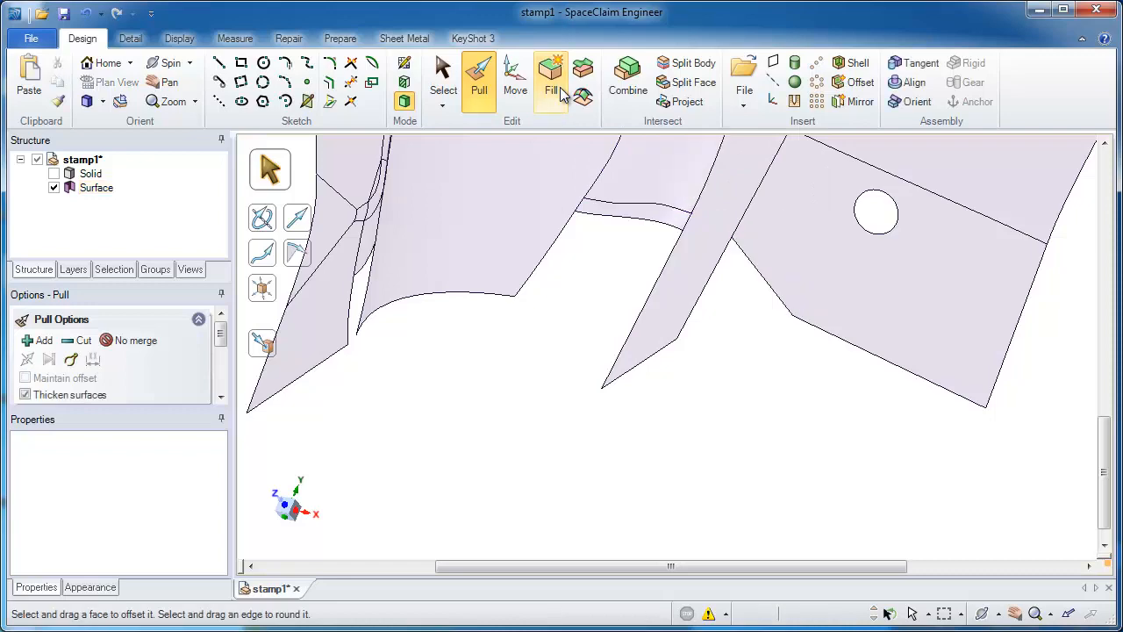
pyautogui.click(767, 287)
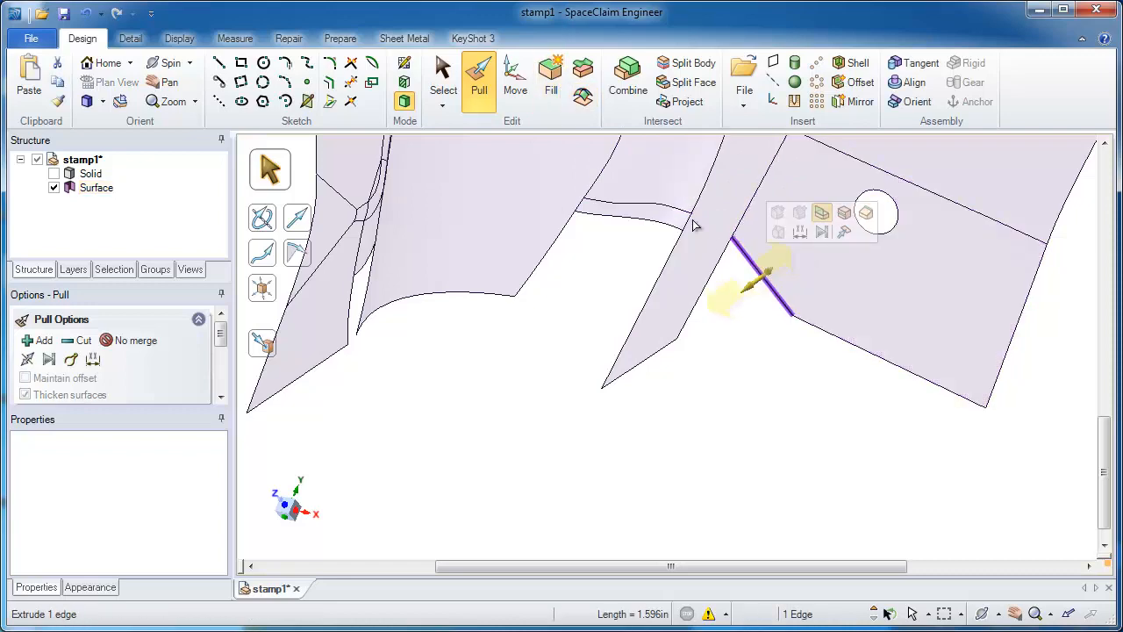
pyautogui.click(553, 102)
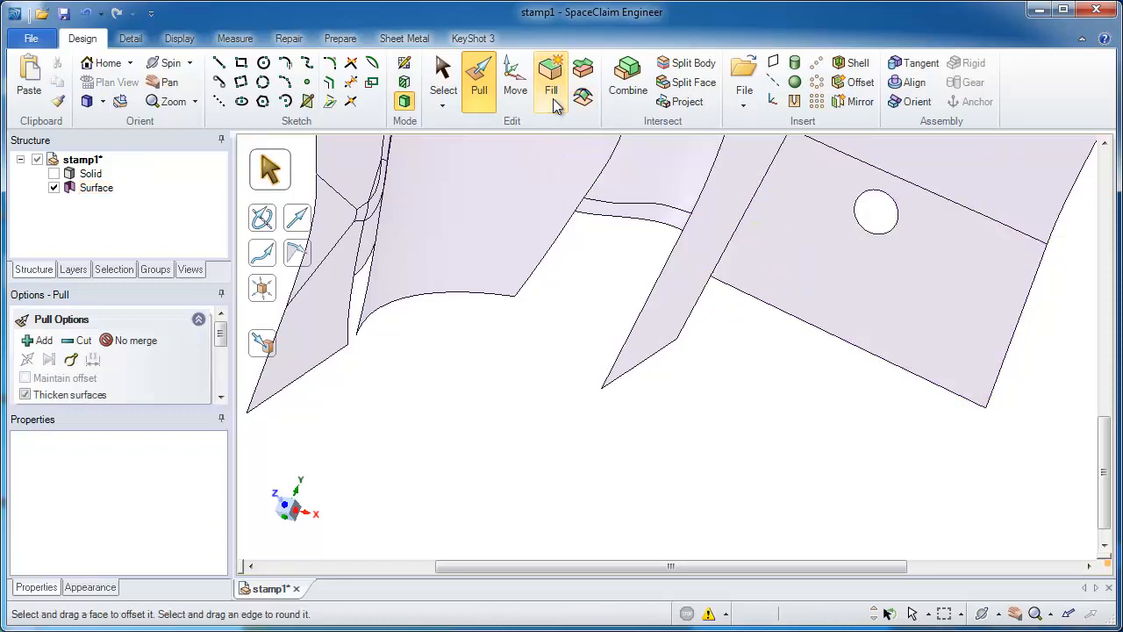
# Step: Pull the end edge of the holed flange up to the corner vertex of the adjacent narrow strip
pyautogui.click(742, 296)
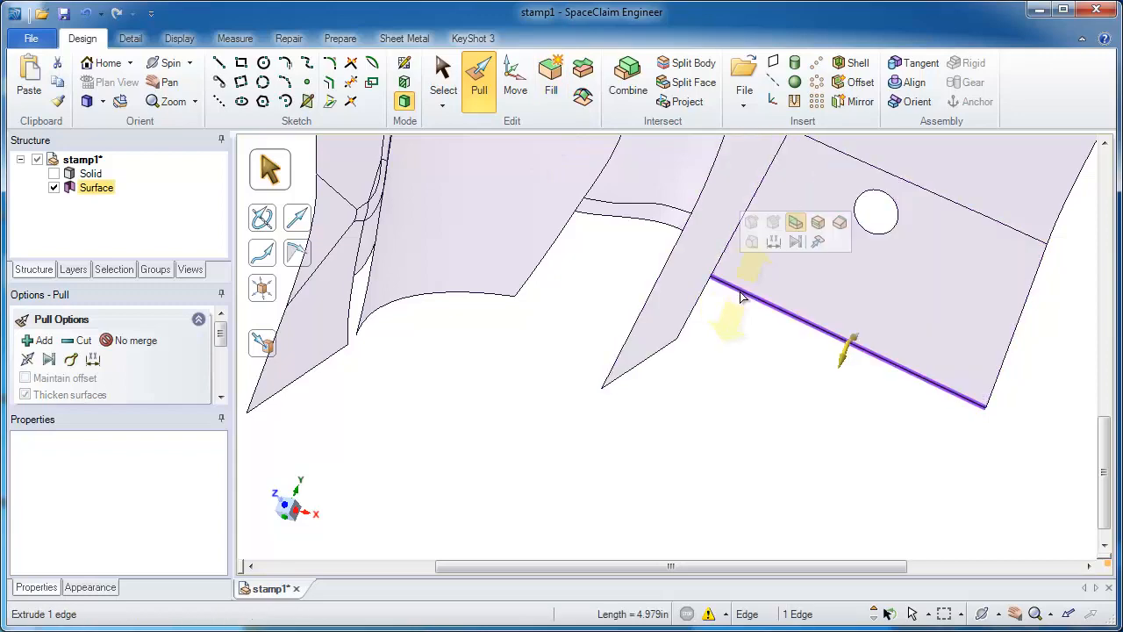
pyautogui.click(819, 243)
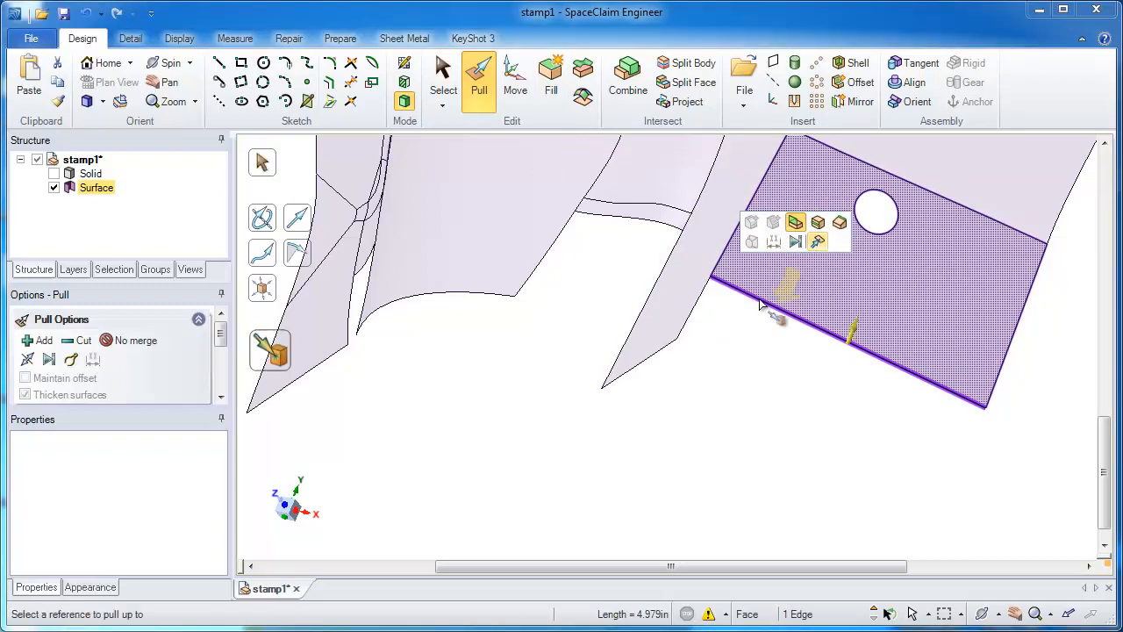
pyautogui.click(678, 342)
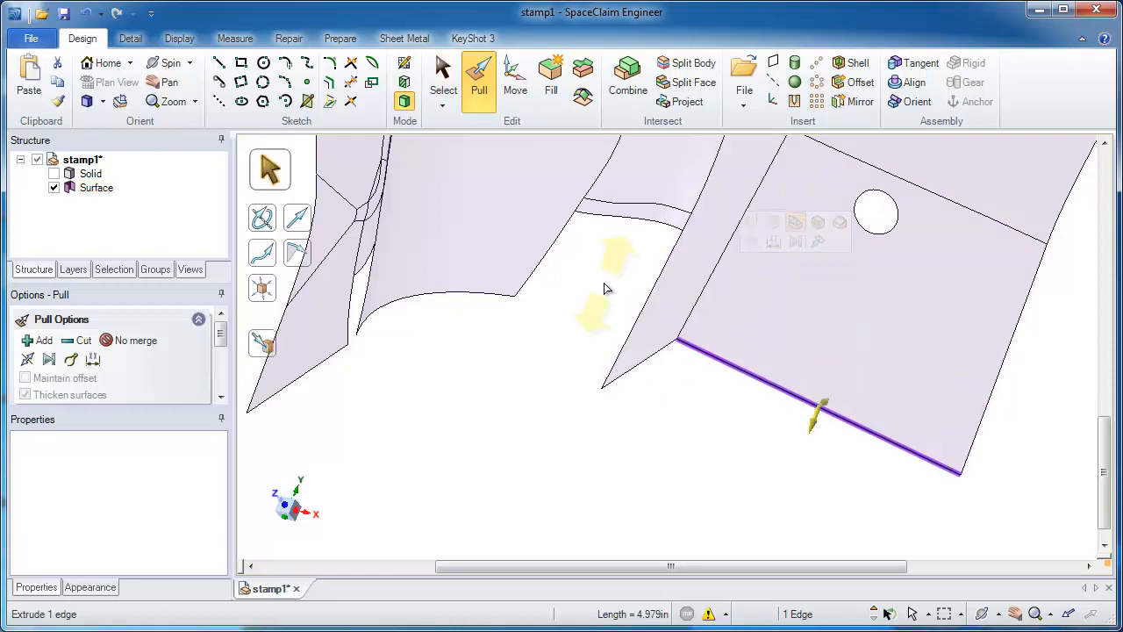
# Step: Blend a surface between the side edges of the narrow strip and the large curved wall, using the curved edge between them as guide
pyautogui.click(676, 311)
pyautogui.moveTo(676, 310)
pyautogui.mouseDown(button='middle')
pyautogui.moveTo(684, 303)
pyautogui.moveTo(725, 354)
pyautogui.moveTo(710, 316)
pyautogui.moveTo(671, 296)
pyautogui.mouseUp(button='middle')
pyautogui.click(656, 287)
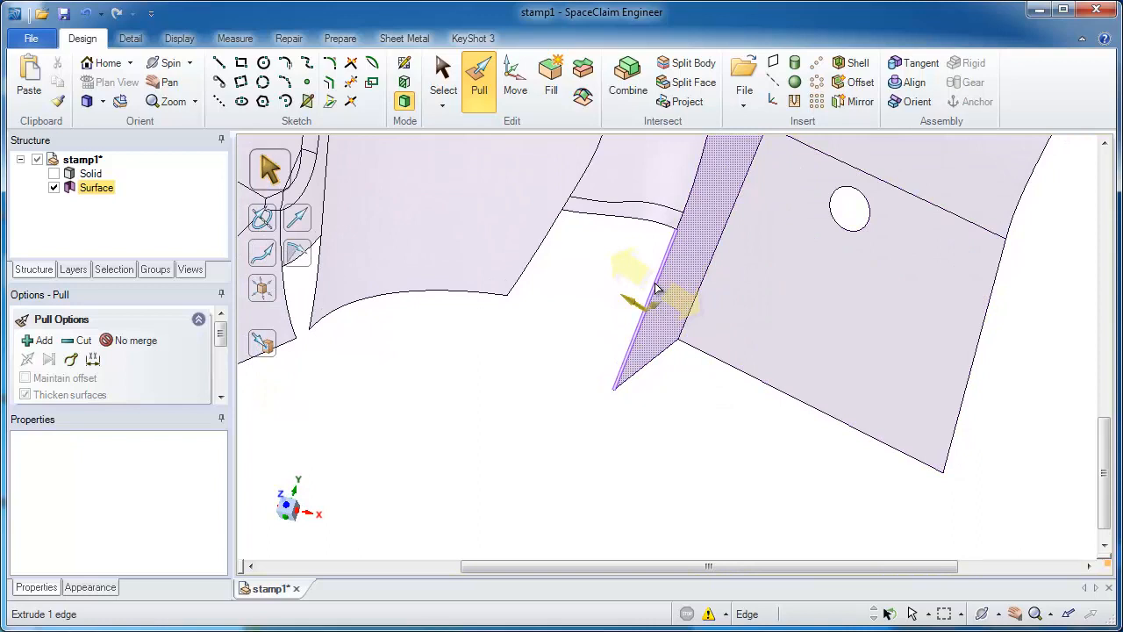
pyautogui.keyDown('ctrl'); pyautogui.click(535, 257); pyautogui.keyUp('ctrl')
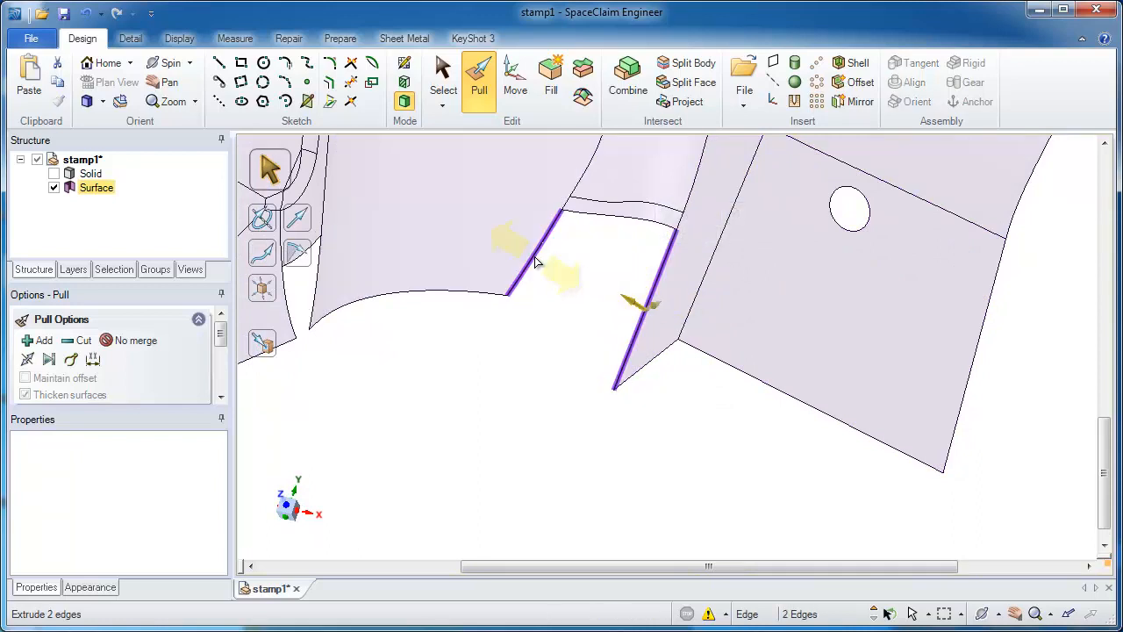
pyautogui.keyDown('alt'); pyautogui.click(647, 223); pyautogui.keyUp('alt')
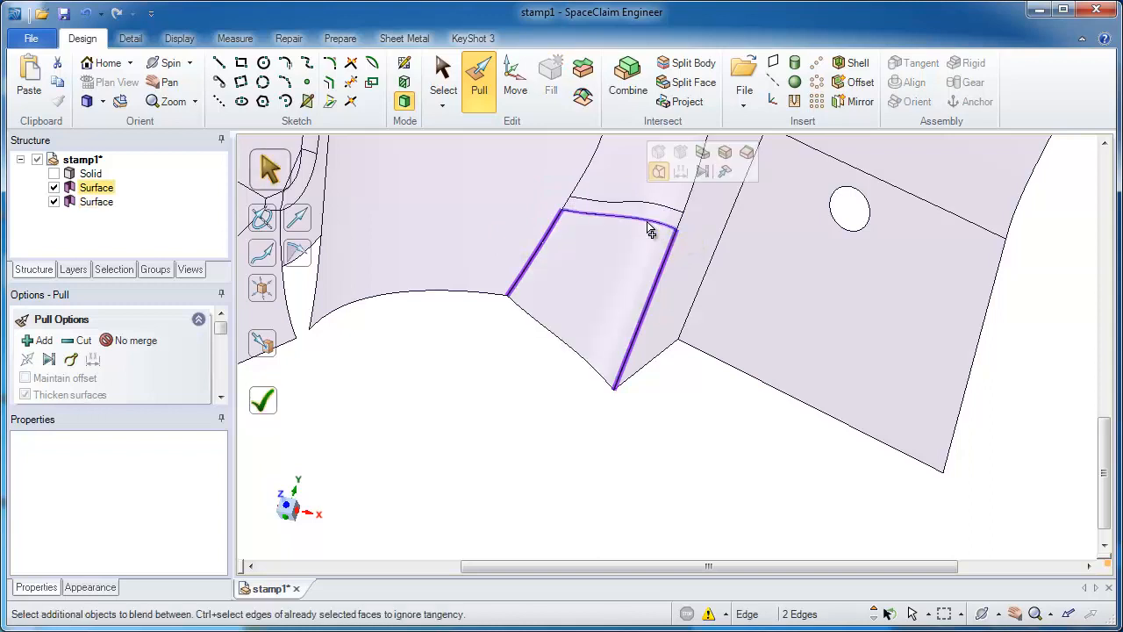
pyautogui.click(279, 406)
# Step: Blend a surface across the gap between the holed wall's side edge and the large curved wall's edge, using the arc between them as guide
pyautogui.moveTo(354, 368)
pyautogui.mouseDown(button='middle')
pyautogui.moveTo(501, 304)
pyautogui.moveTo(477, 338)
pyautogui.moveTo(451, 333)
pyautogui.mouseUp(button='middle')
pyautogui.click(491, 314)
pyautogui.click(449, 332)
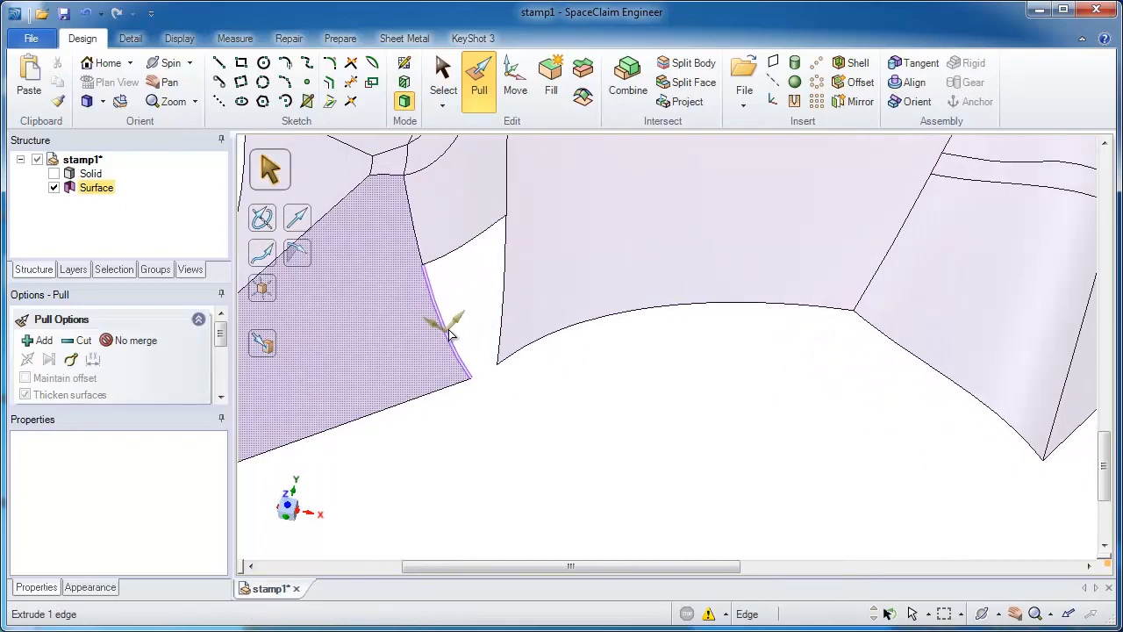
pyautogui.keyDown('ctrl'); pyautogui.click(500, 311); pyautogui.keyUp('ctrl')
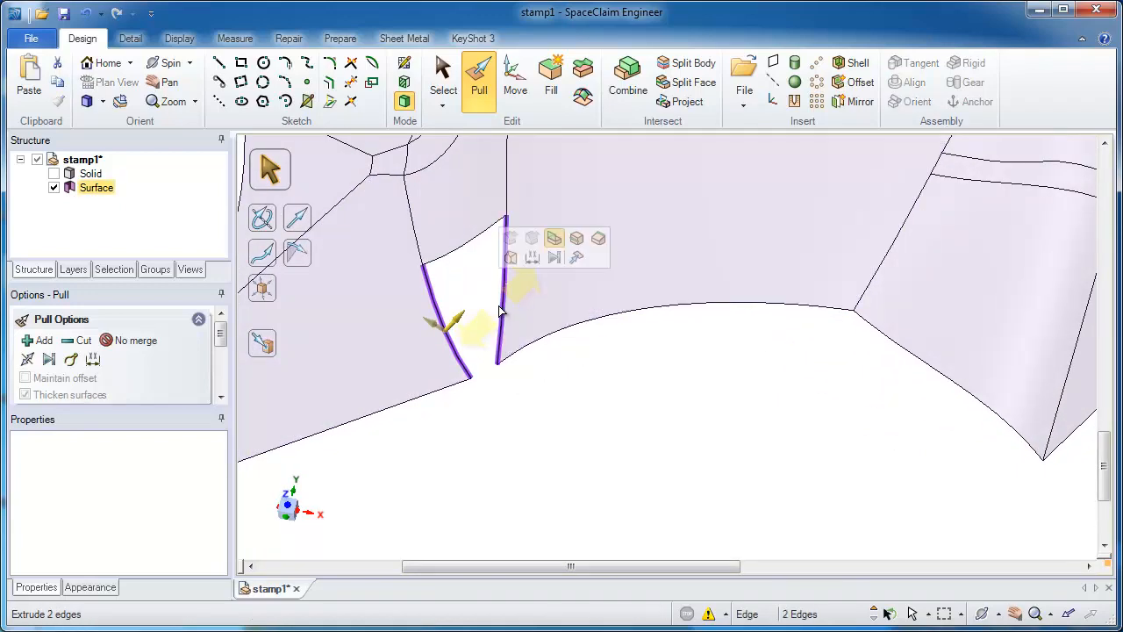
pyautogui.keyDown('alt'); pyautogui.click(462, 249); pyautogui.keyUp('alt')
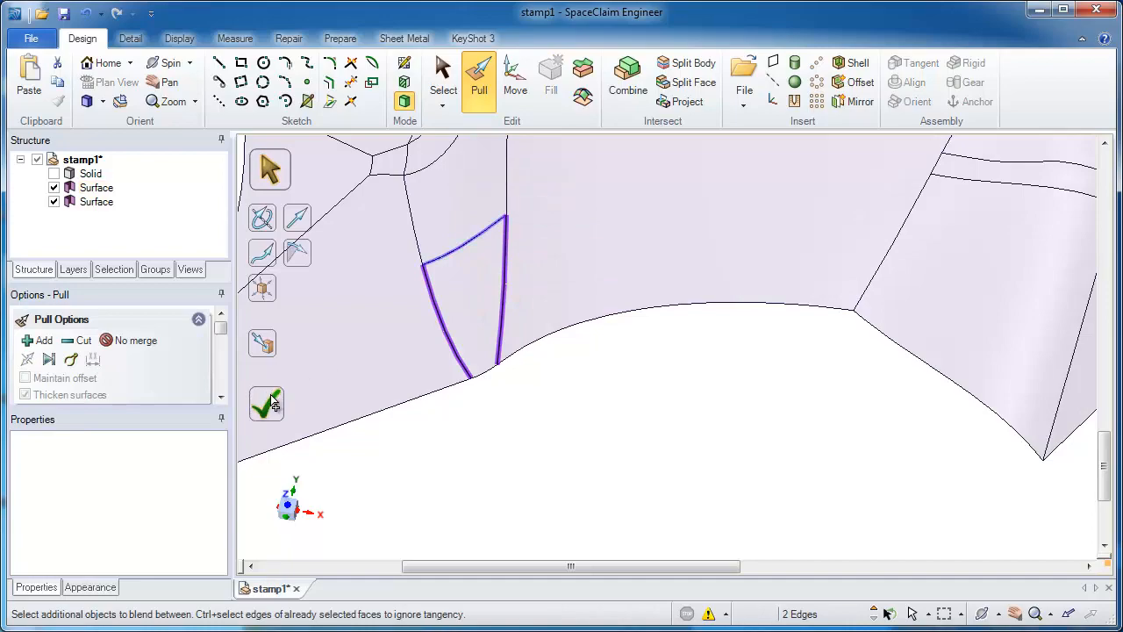
pyautogui.press('Escape')
# Step: Try to pull the outer edges of both holed flanges and the curved edge between them outward together
pyautogui.moveTo(574, 445)
pyautogui.mouseDown(button='middle')
pyautogui.moveTo(581, 290)
pyautogui.moveTo(619, 251)
pyautogui.moveTo(787, 188)
pyautogui.moveTo(612, 229)
pyautogui.moveTo(539, 218)
pyautogui.moveTo(574, 288)
pyautogui.moveTo(652, 359)
pyautogui.moveTo(698, 349)
pyautogui.moveTo(677, 306)
pyautogui.mouseUp(button='middle')
pyautogui.click(566, 338)
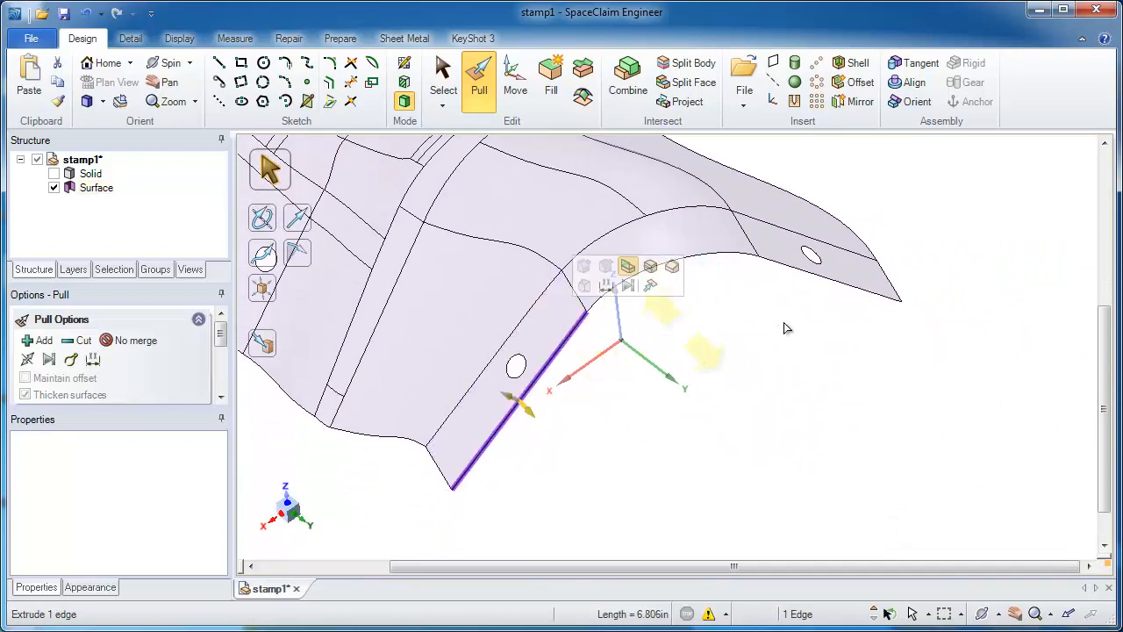
pyautogui.doubleClick(798, 270)
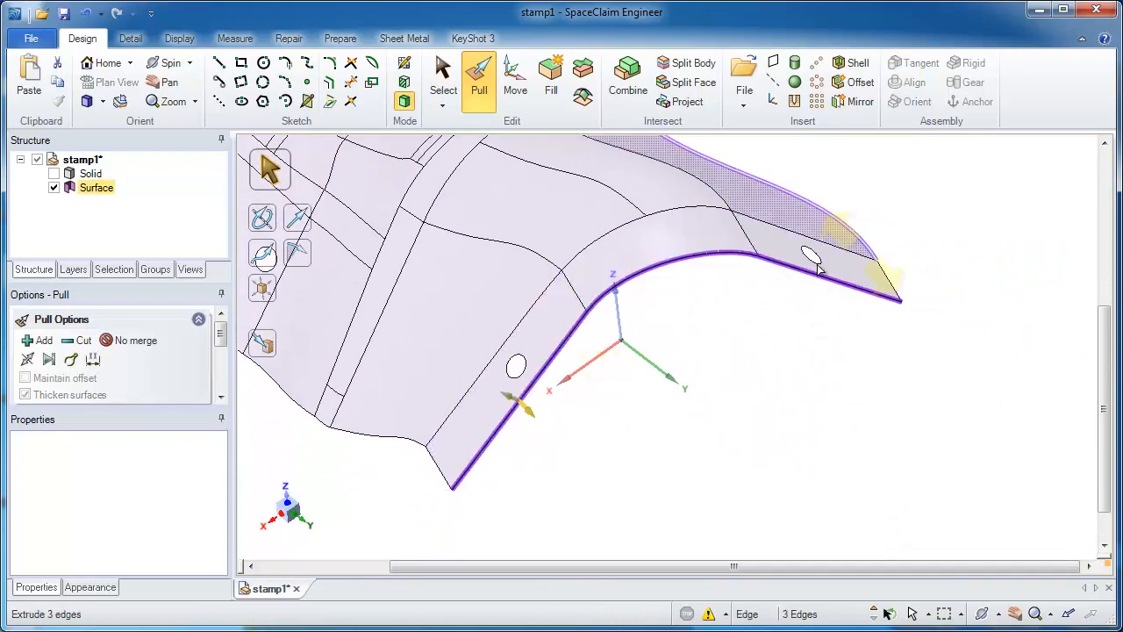
pyautogui.moveTo(695, 315); pyautogui.dragTo(666, 424)
pyautogui.scroll(5, 649, 430)
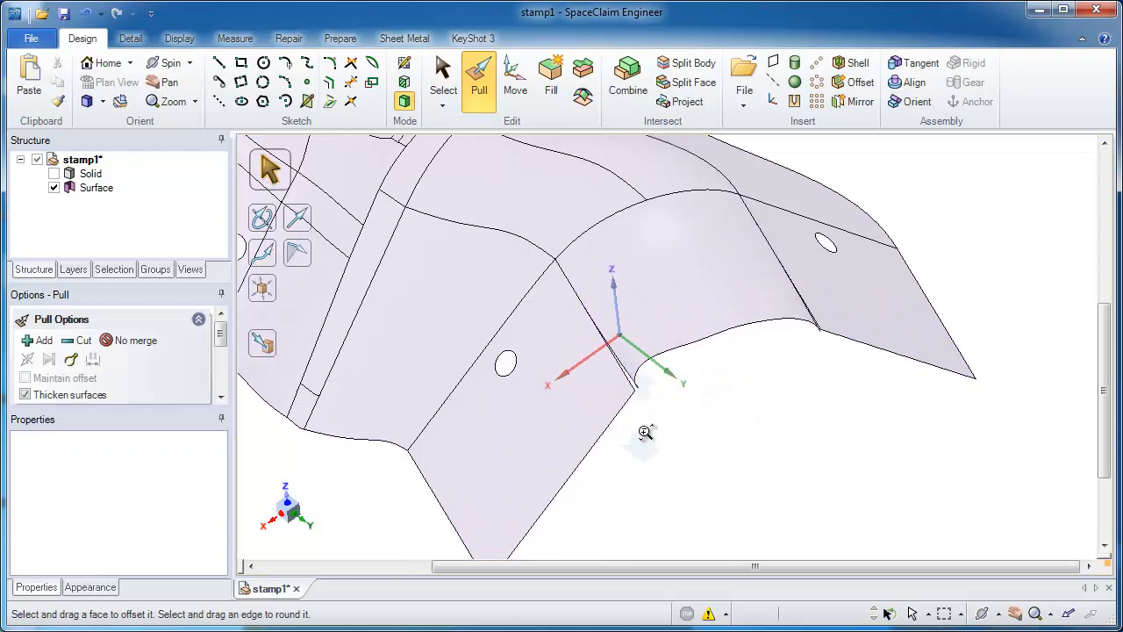
pyautogui.click(617, 379)
pyautogui.moveTo(617, 379); pyautogui.dragTo(604, 230, button='middle')
pyautogui.click(697, 383)
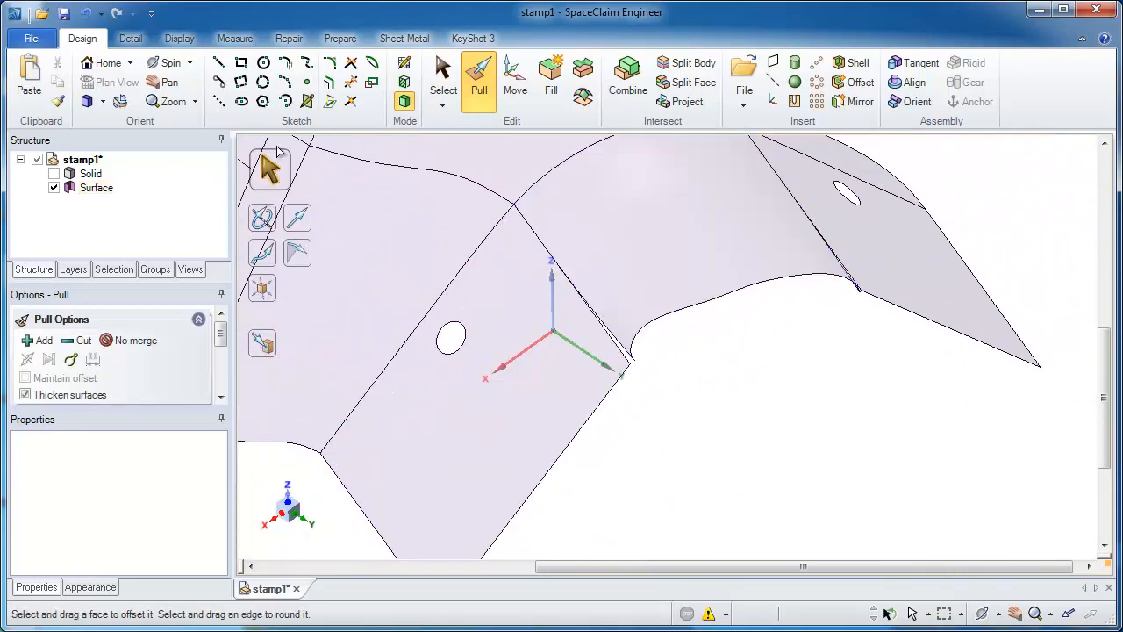
pyautogui.click(93, 17)
# Step: Pull only the two holed flanges' outer edges outward, and blend between their new side edges with the curved edge between them as guide
pyautogui.keyDown('ctrl'); pyautogui.click(669, 261); pyautogui.keyUp('ctrl')
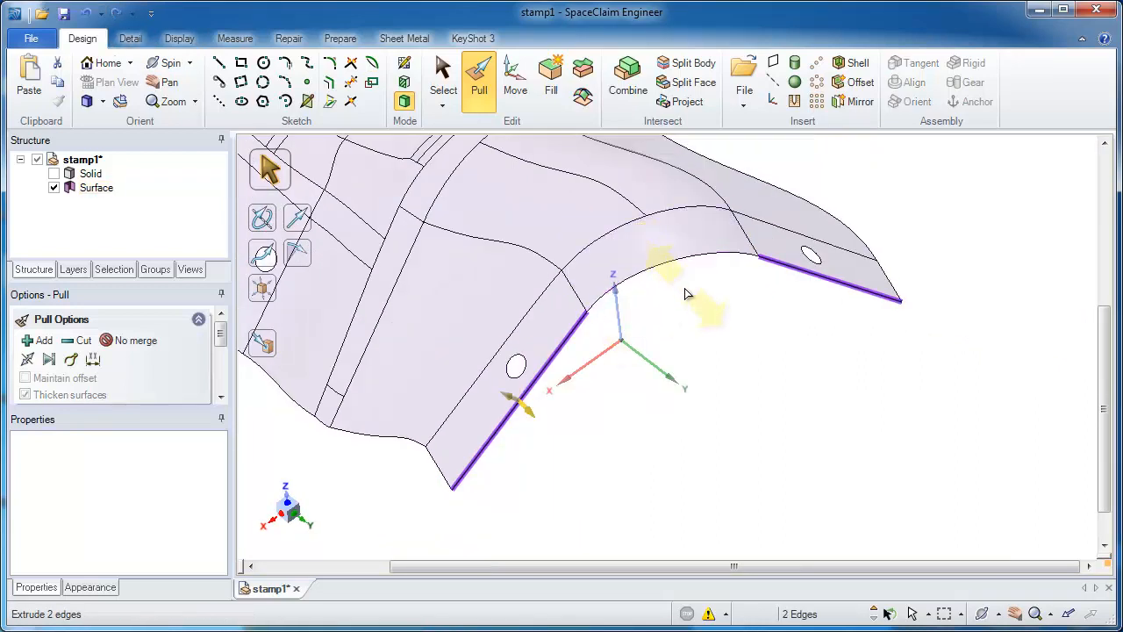
pyautogui.moveTo(689, 309); pyautogui.dragTo(702, 370)
pyautogui.click(604, 338)
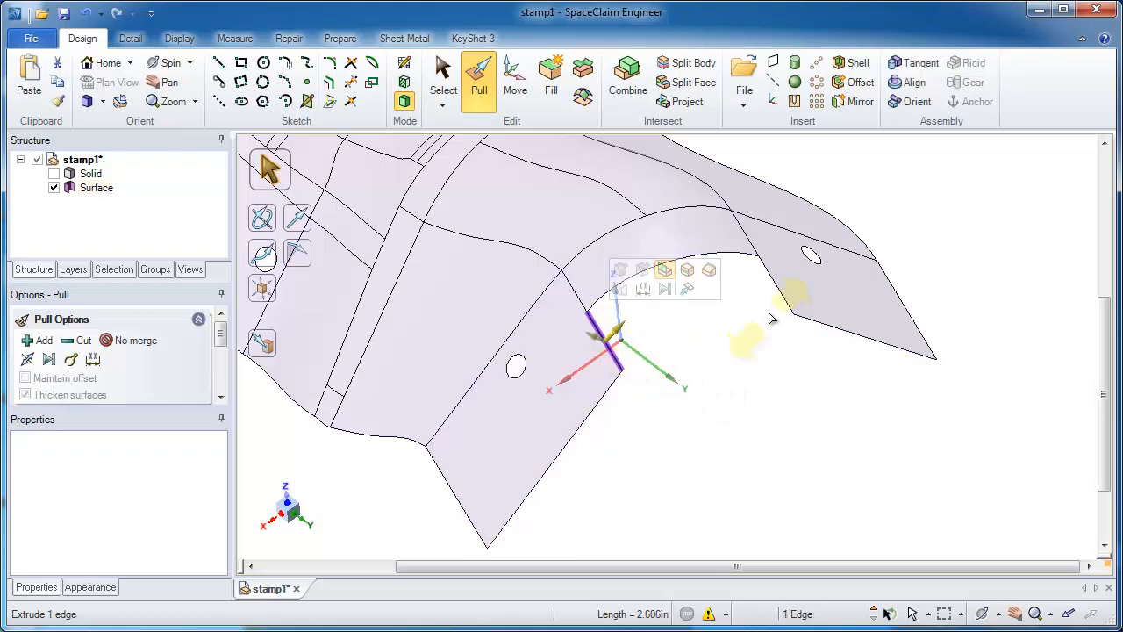
pyautogui.keyDown('ctrl'); pyautogui.click(777, 299); pyautogui.keyUp('ctrl')
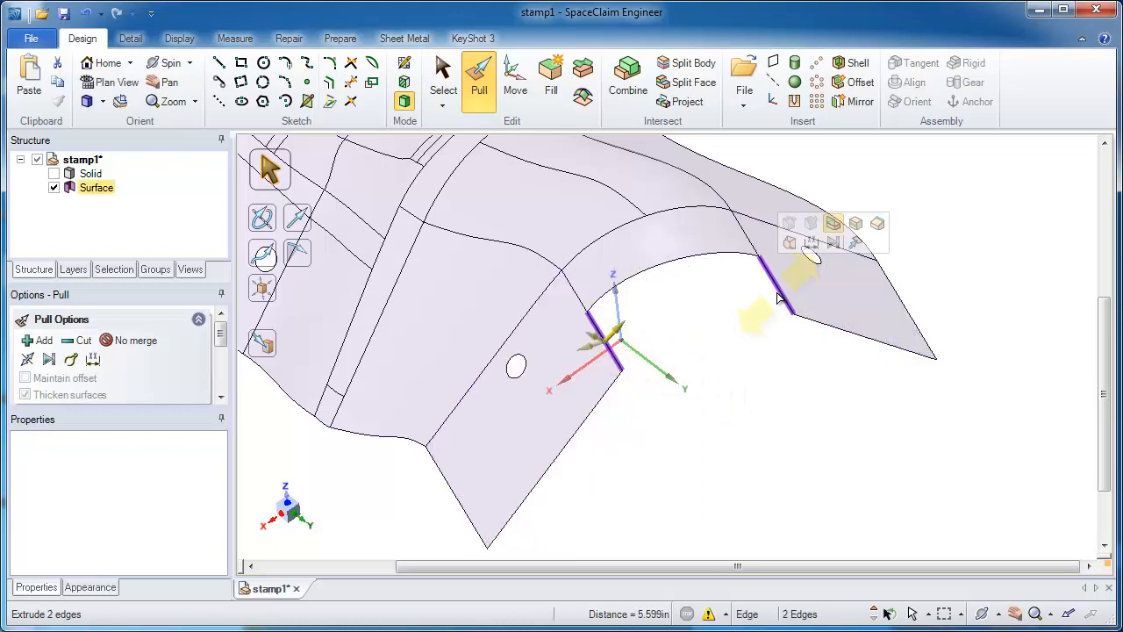
pyautogui.click(739, 265)
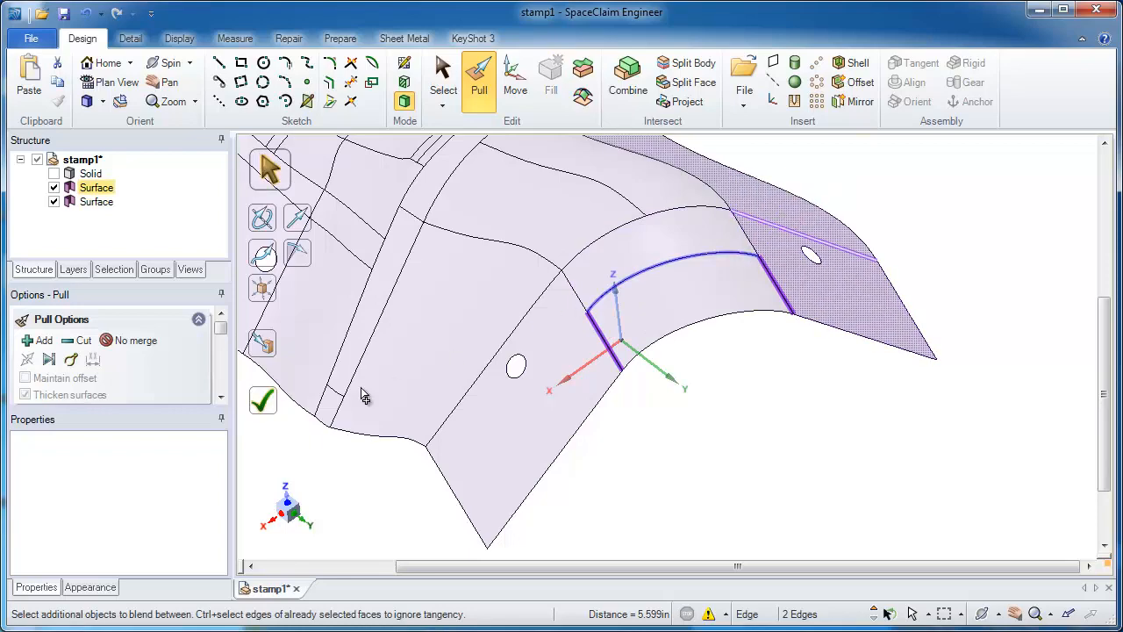
pyautogui.click(273, 407)
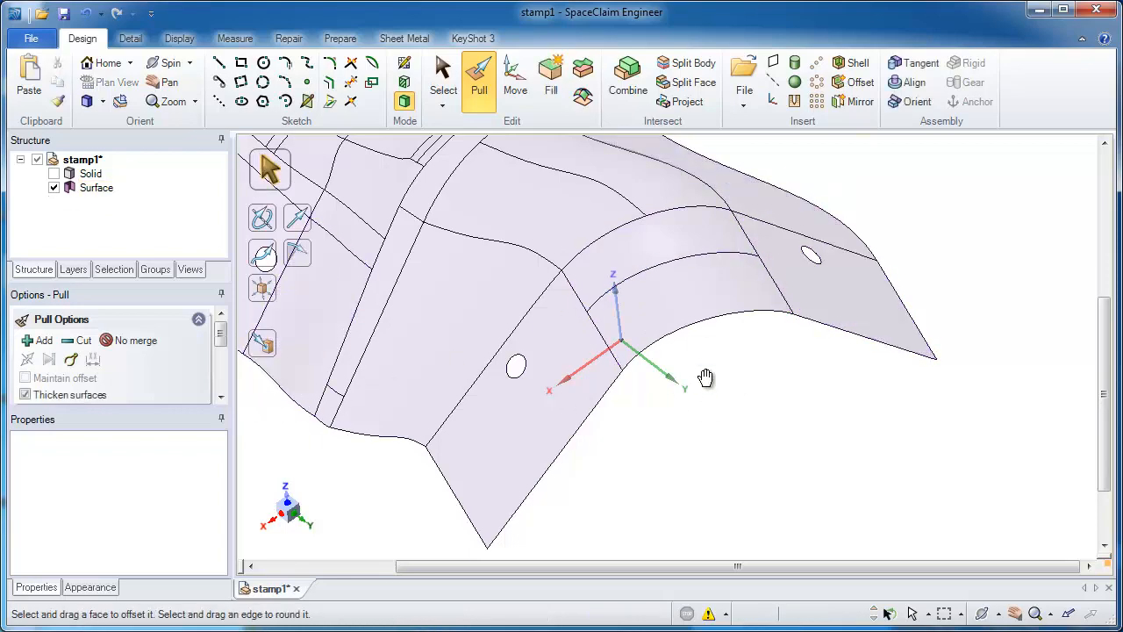
# Step: Create a plane through the X and Z axes of the origin coordinate system
pyautogui.moveTo(705, 377); pyautogui.dragTo(776, 315, button='middle')
pyautogui.click(676, 309)
pyautogui.click(694, 314)
pyautogui.moveTo(695, 314); pyautogui.dragTo(694, 314, button='middle')
pyautogui.click(917, 382)
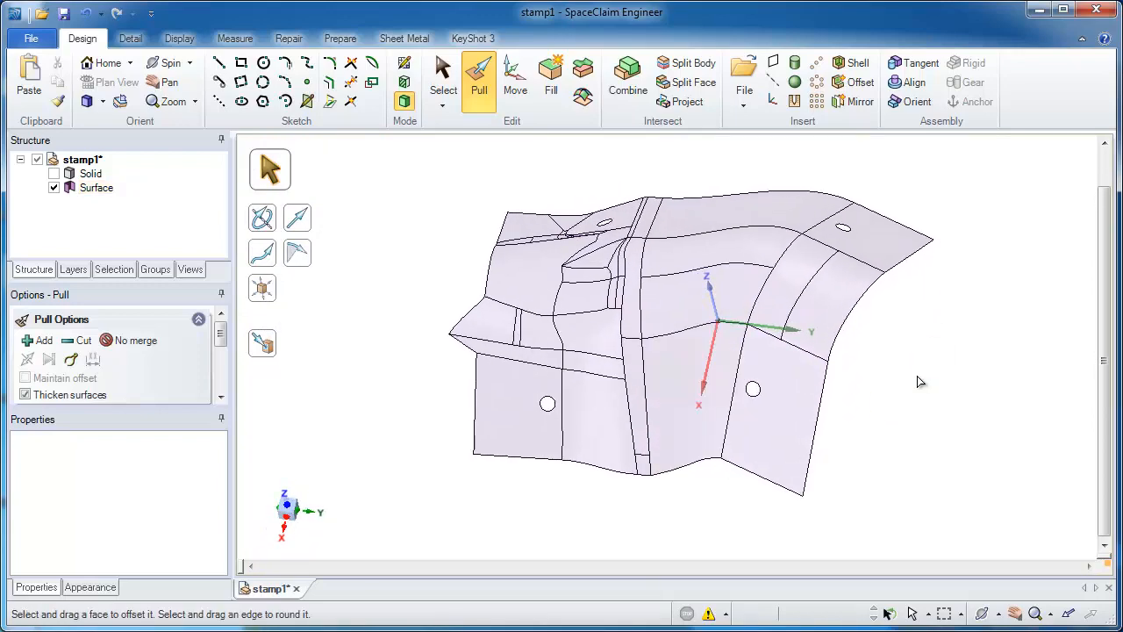
pyautogui.press('s')
pyautogui.moveTo(917, 369)
pyautogui.mouseDown(button='middle')
pyautogui.moveTo(947, 363)
pyautogui.moveTo(916, 363)
pyautogui.mouseUp(button='middle')
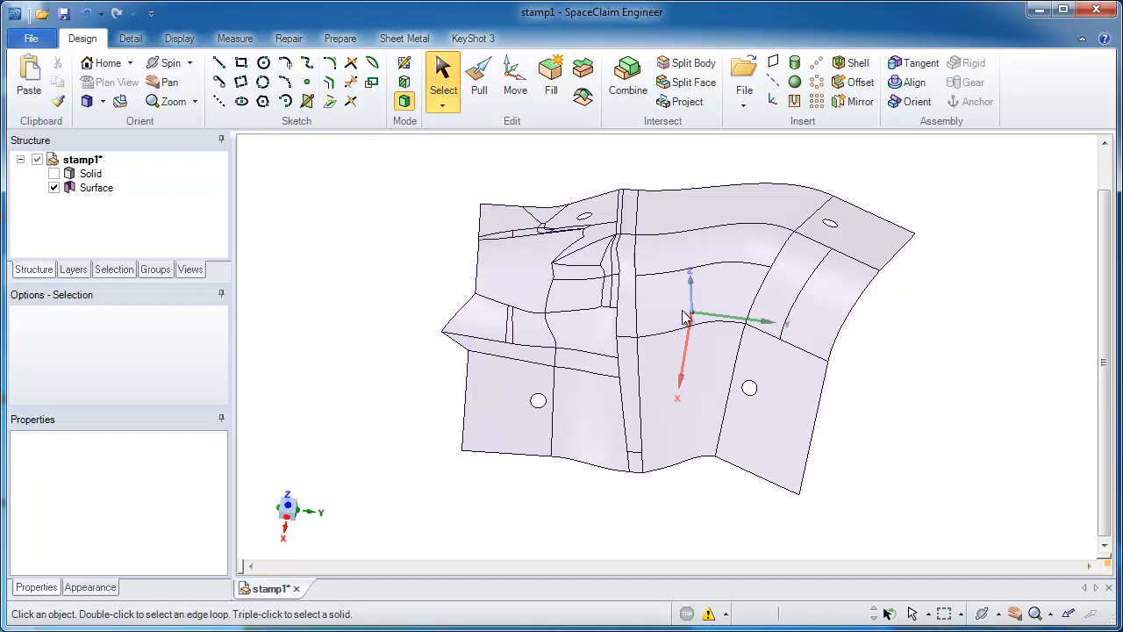
pyautogui.click(689, 342)
pyautogui.doubleClick(687, 335)
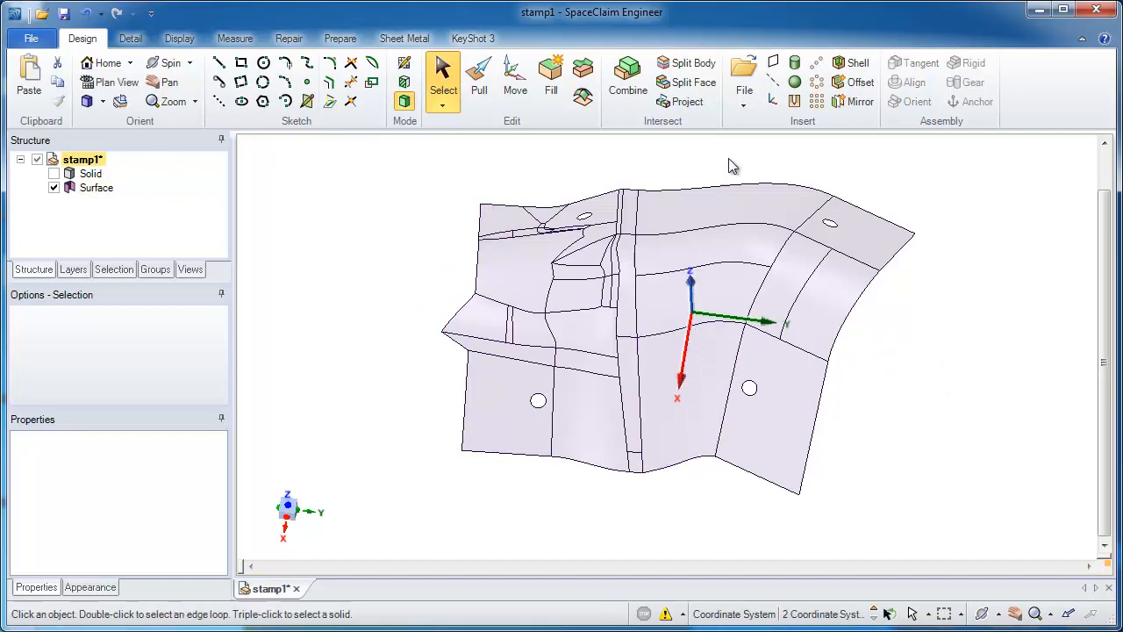
pyautogui.click(774, 65)
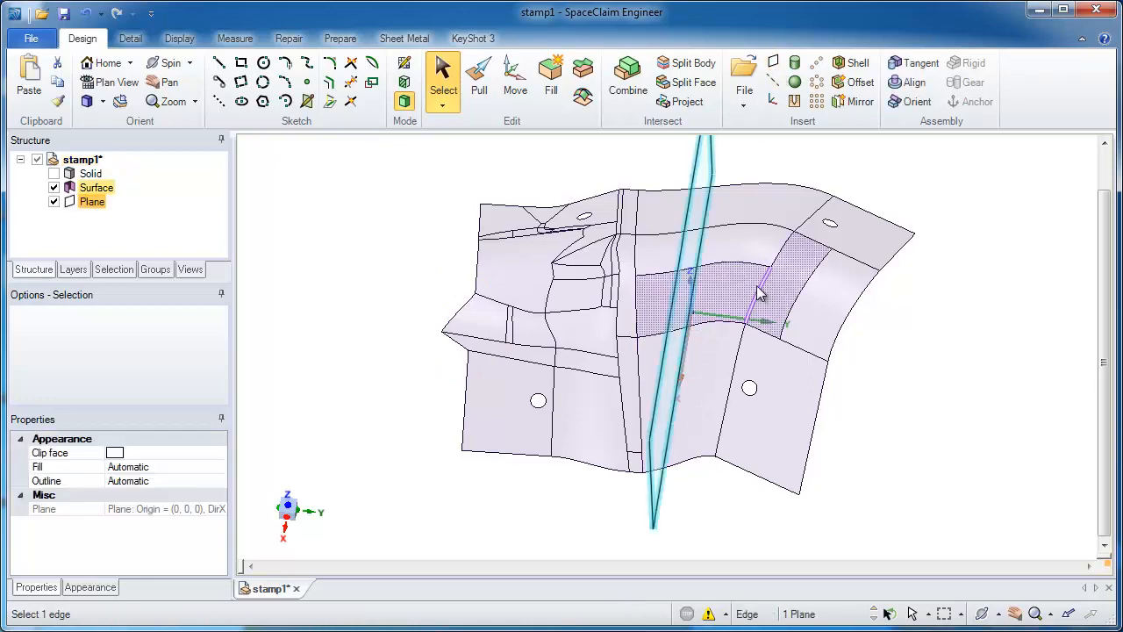
# Step: Move the plane about 9.49 in toward the jagged end of the surface, rotate it 4° to follow that end, and shift it 0.13 in outward
pyautogui.click(287, 505)
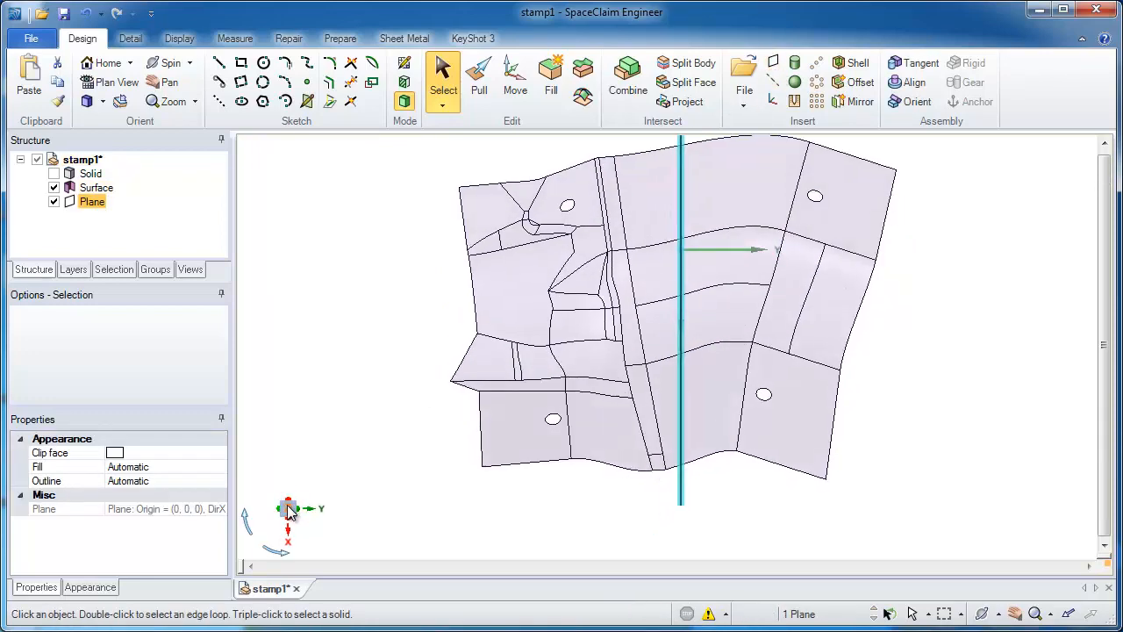
pyautogui.press('m')
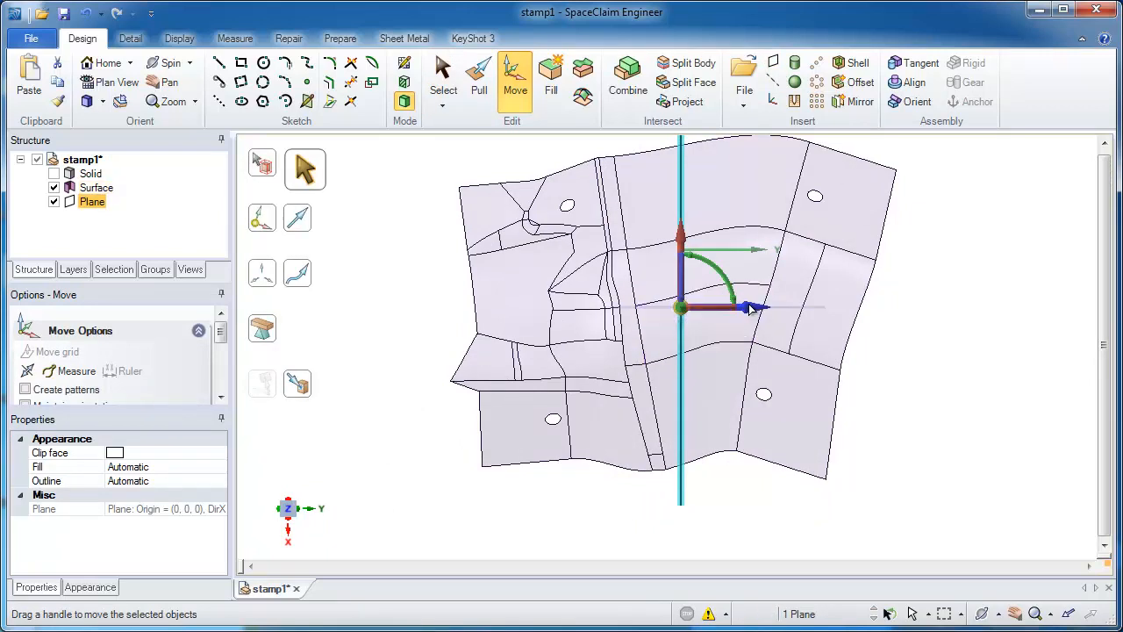
pyautogui.moveTo(747, 308); pyautogui.dragTo(550, 307)
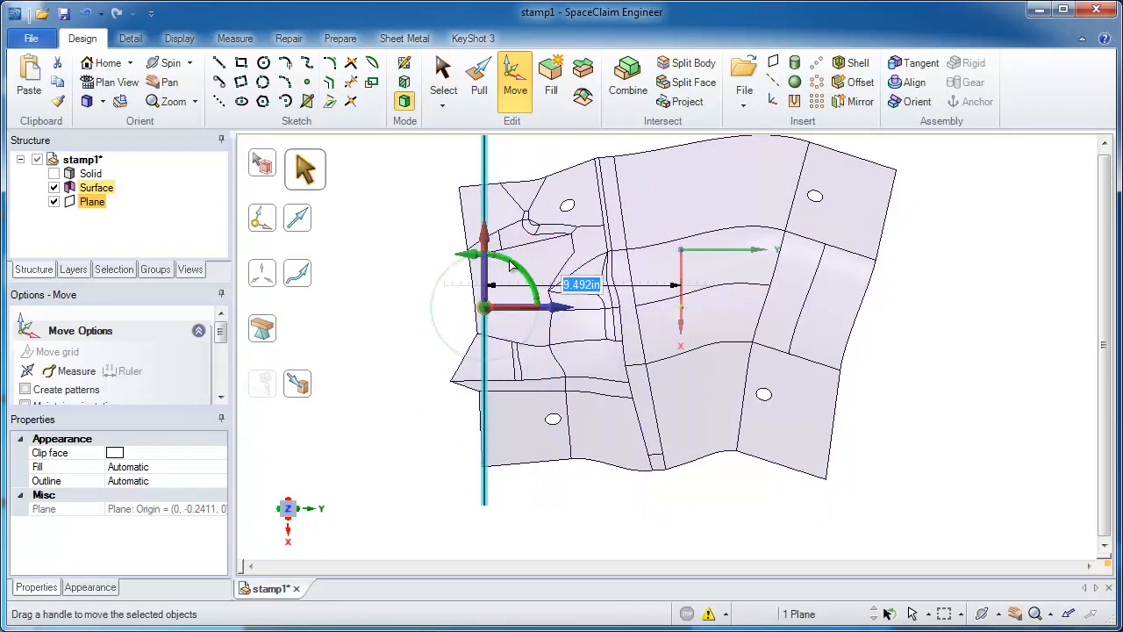
pyautogui.moveTo(511, 263); pyautogui.dragTo(506, 263)
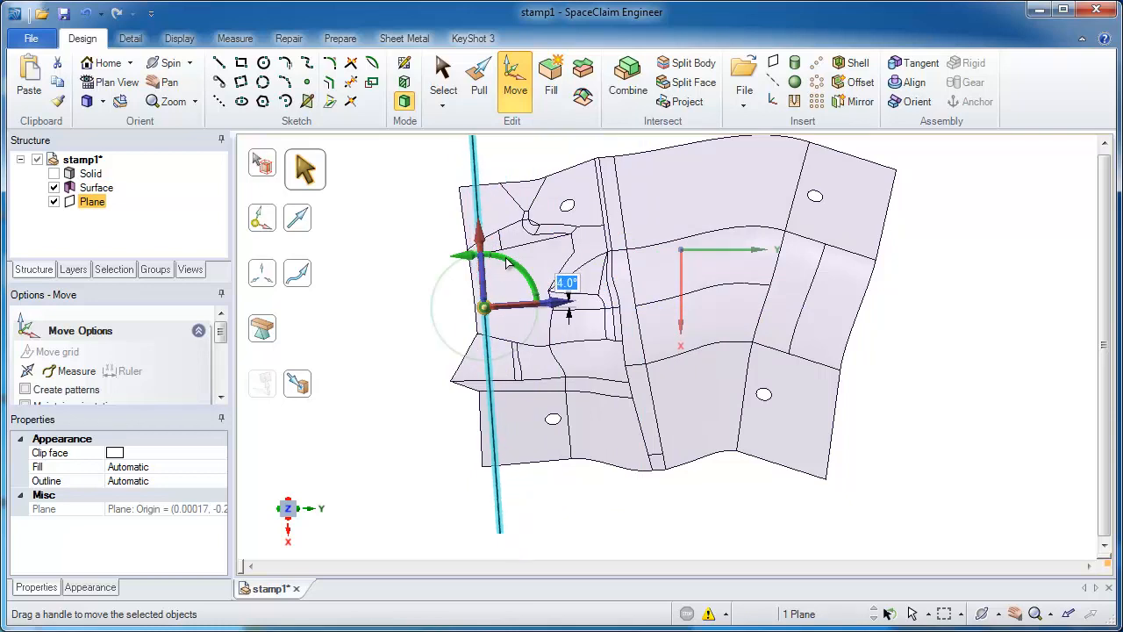
pyautogui.moveTo(556, 303); pyautogui.dragTo(549, 304)
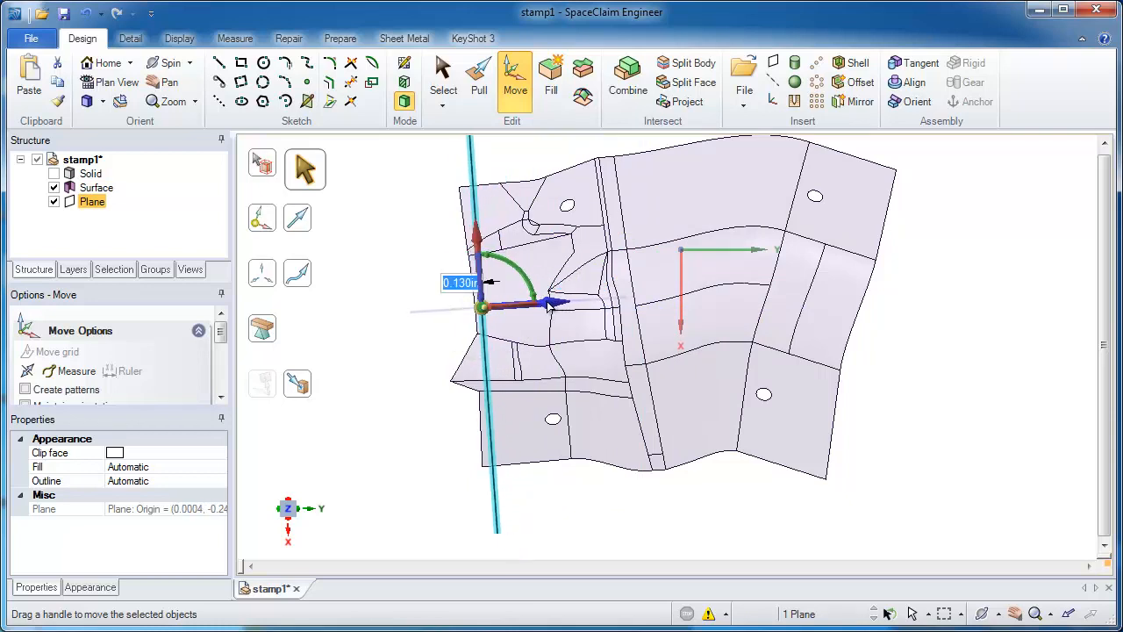
pyautogui.click(416, 254)
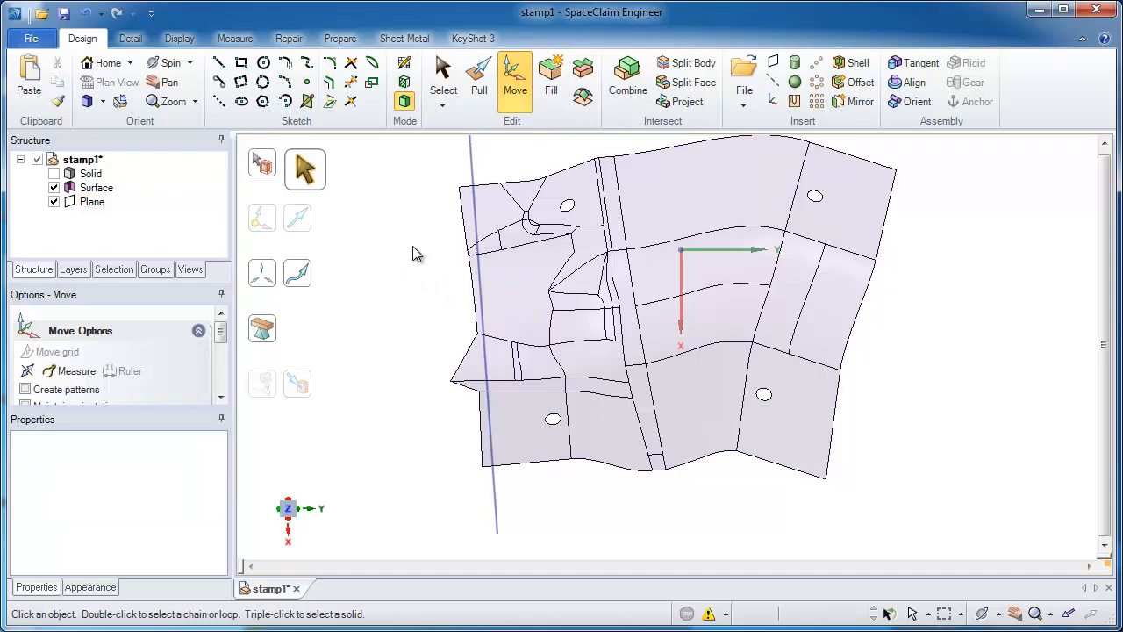
# Step: Trim the uneven strip off the surface body outside the plane with Combine, and delete the plane
pyautogui.click(628, 94)
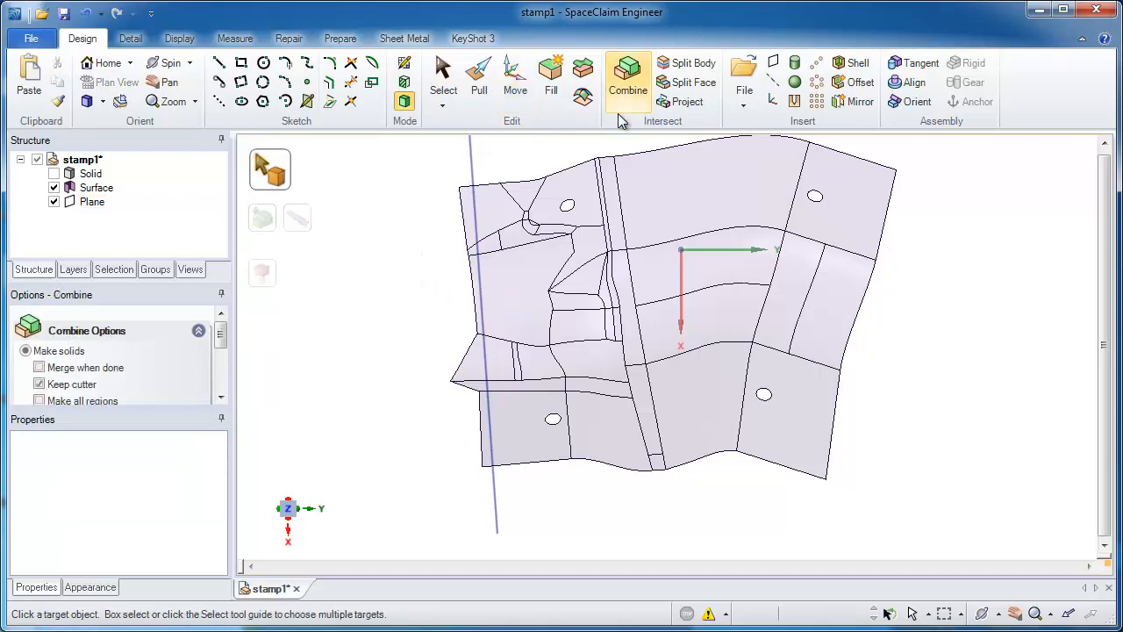
pyautogui.click(509, 200)
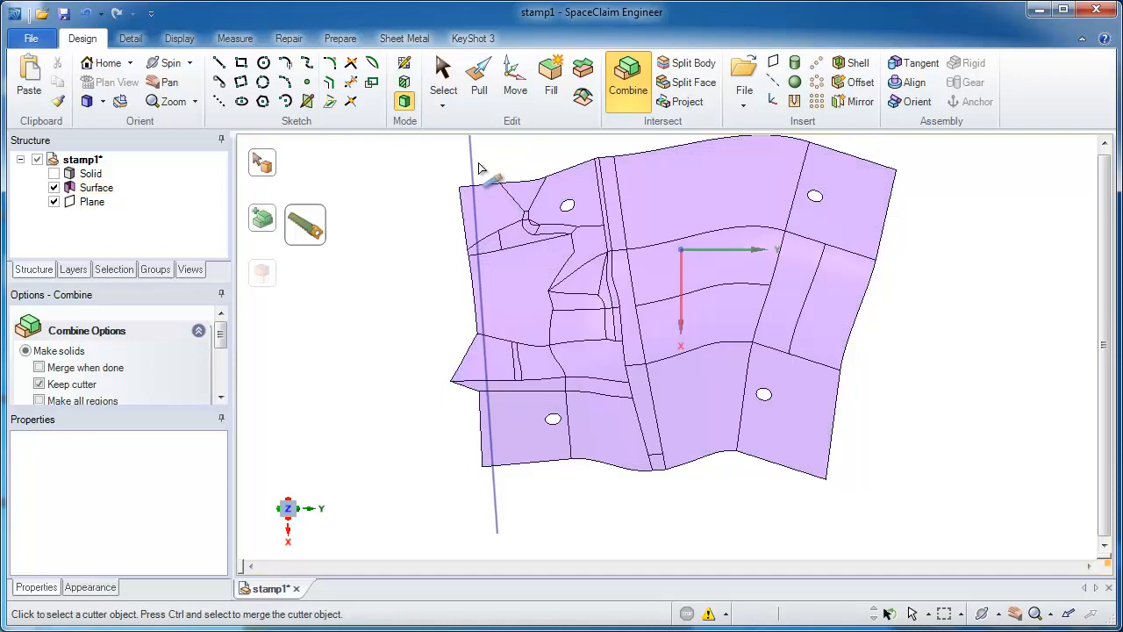
pyautogui.click(475, 172)
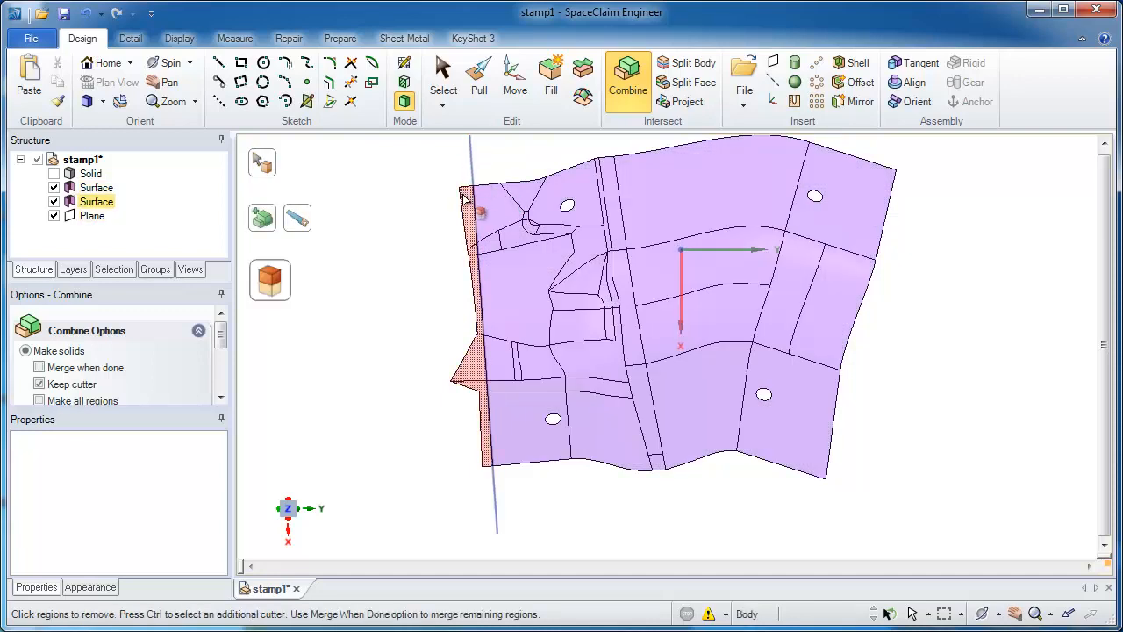
pyautogui.click(465, 200)
pyautogui.press('Escape')
pyautogui.click(474, 173)
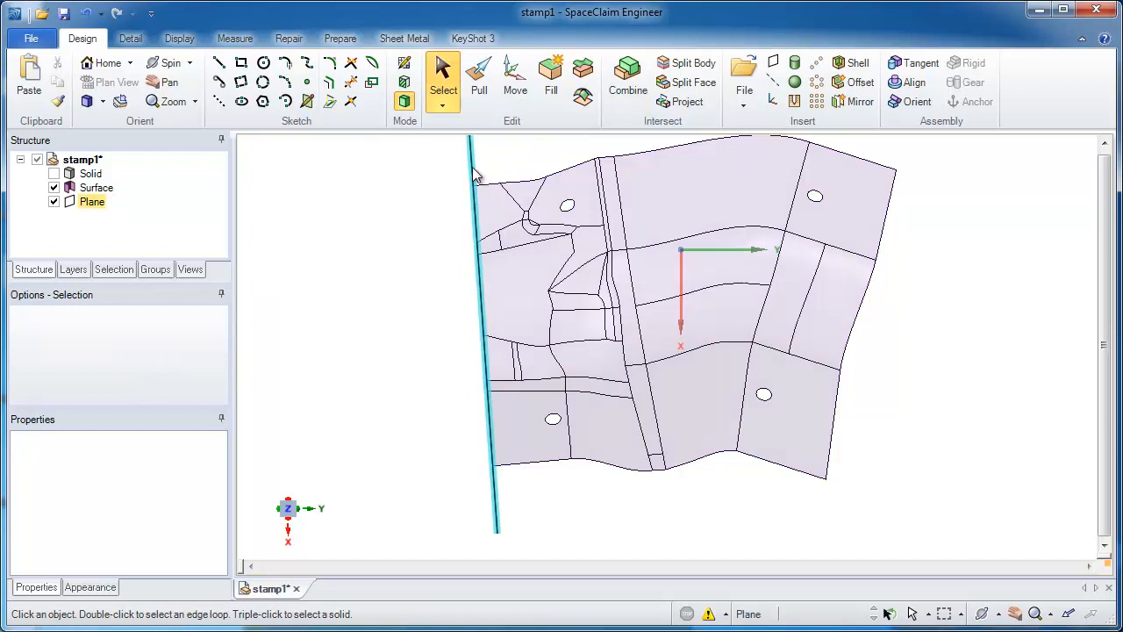
pyautogui.press('Delete')
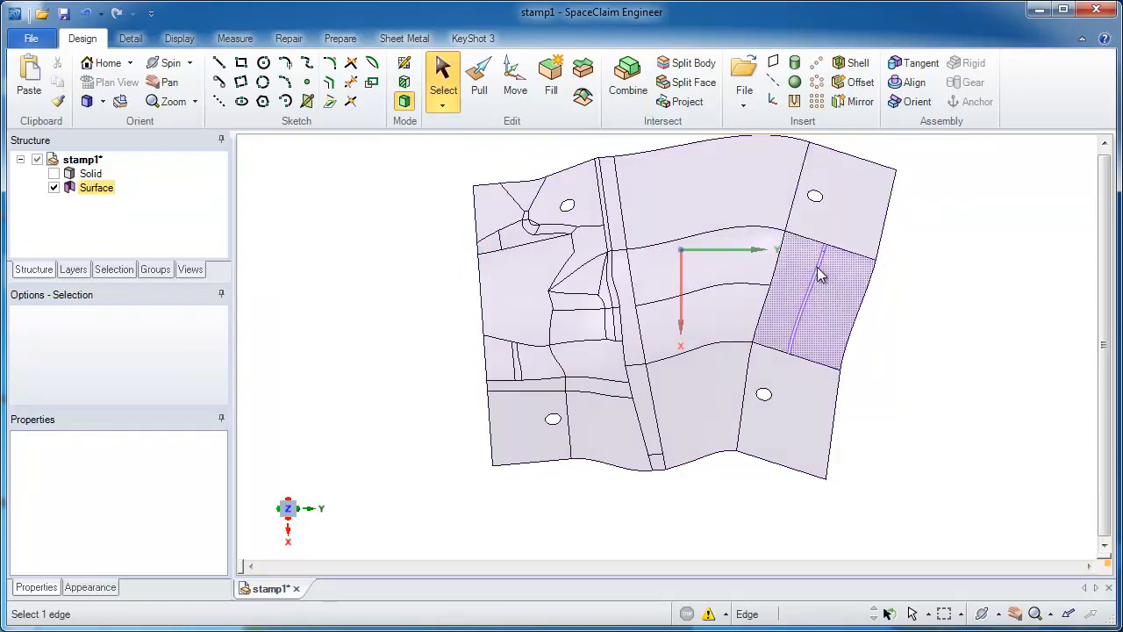
# Step: Sketch a bent two-segment line in the XY plane along the surface's untrimmed end, with the second segment about 11.1 in long, and leave the sketch
pyautogui.click(727, 251)
pyautogui.keyDown('ctrl'); pyautogui.click(685, 295); pyautogui.keyUp('ctrl')
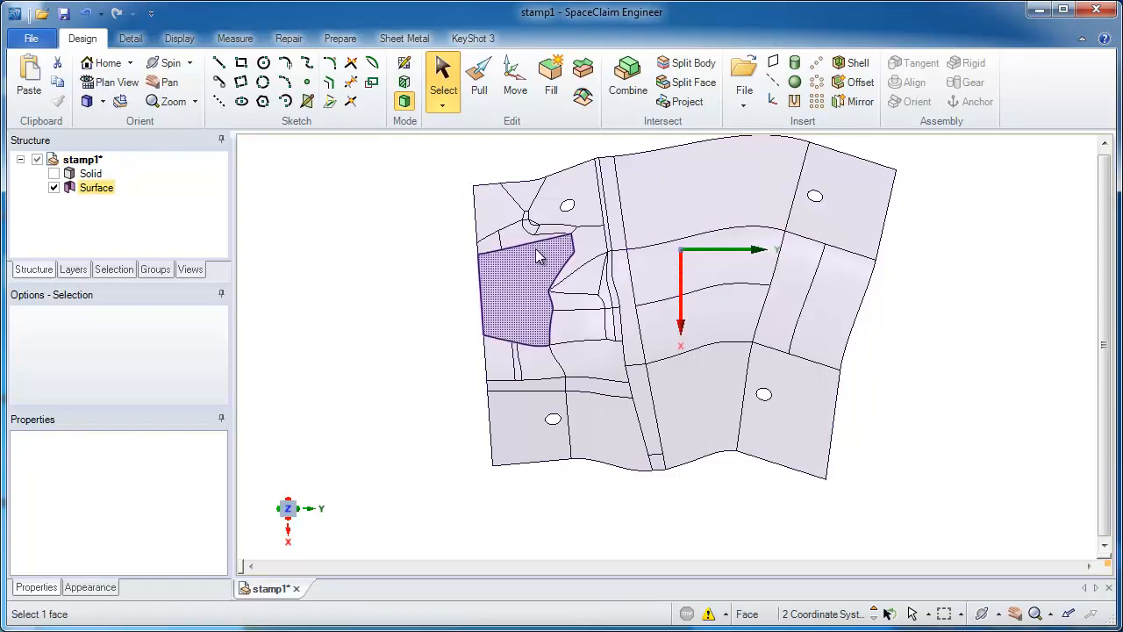
pyautogui.press('l')
pyautogui.moveTo(723, 319); pyautogui.dragTo(731, 99, button='middle')
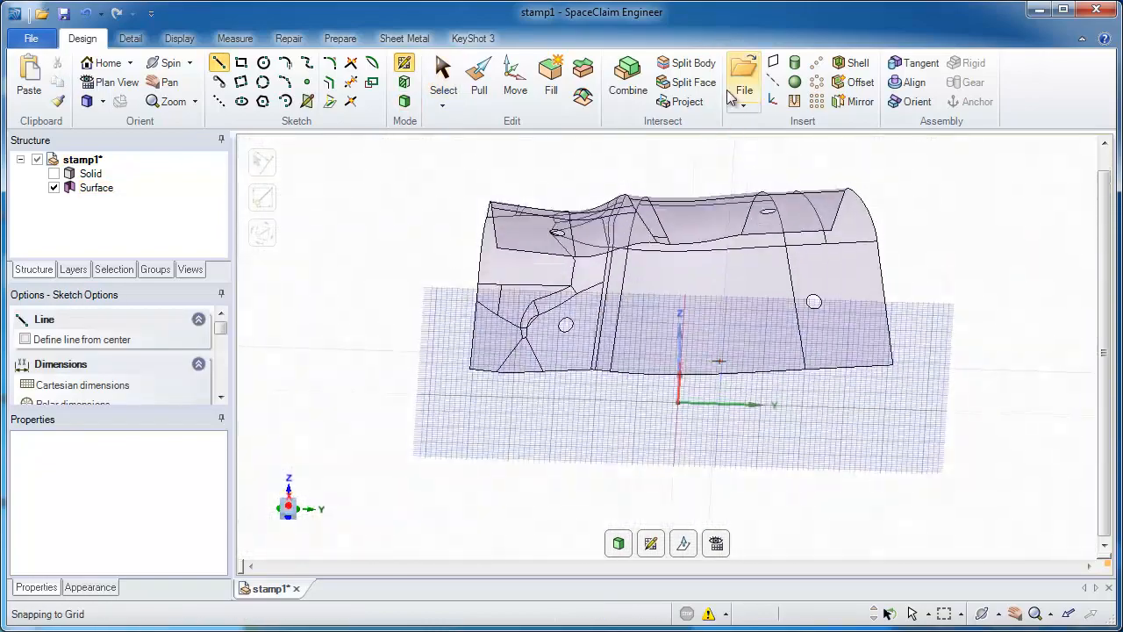
pyautogui.moveTo(777, 256); pyautogui.dragTo(770, 180, button='middle')
pyautogui.press('v')
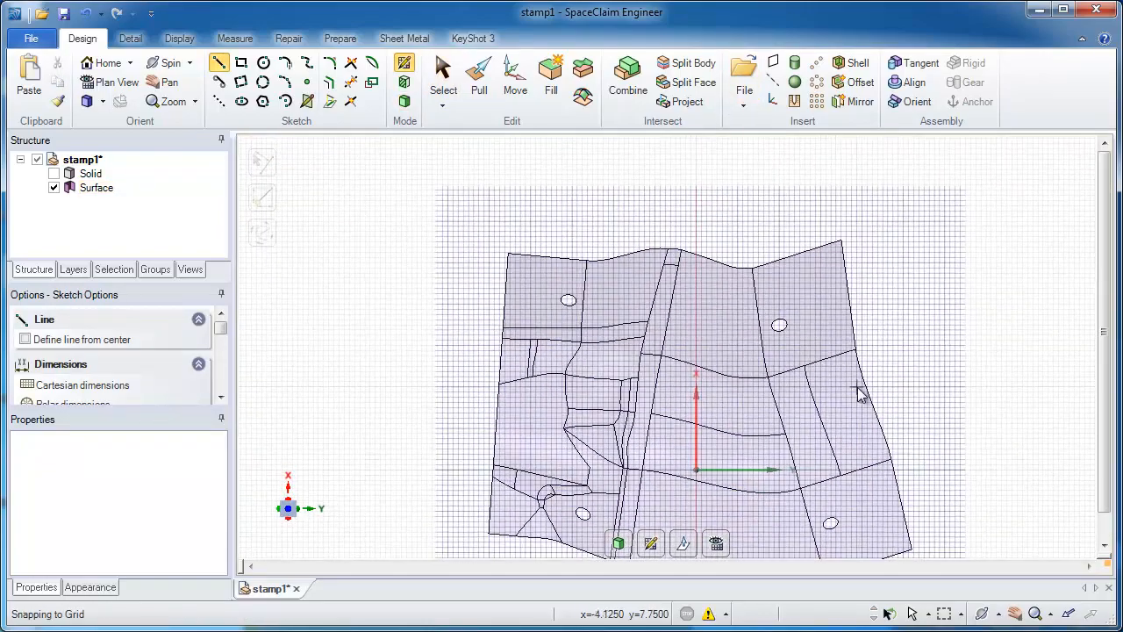
pyautogui.moveTo(869, 392)
pyautogui.keyDown('shift'); pyautogui.mouseDown(button='middle')
pyautogui.moveTo(843, 385)
pyautogui.moveTo(765, 313)
pyautogui.moveTo(775, 296)
pyautogui.moveTo(765, 274)
pyautogui.moveTo(765, 303)
pyautogui.mouseUp(button='middle'); pyautogui.keyUp('shift')
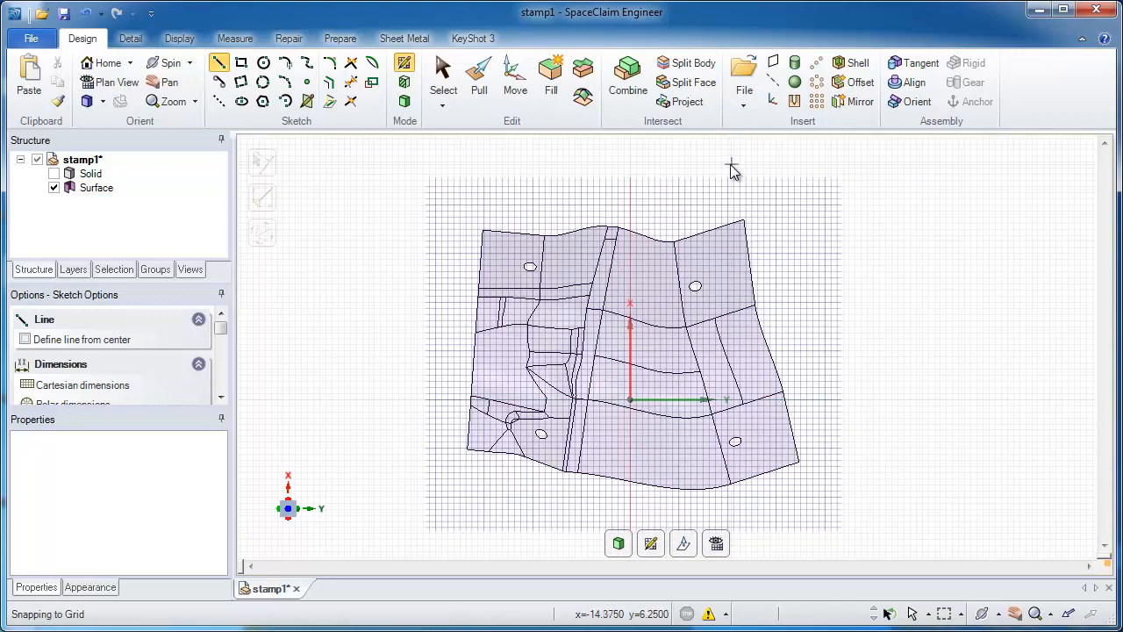
pyautogui.click(729, 162)
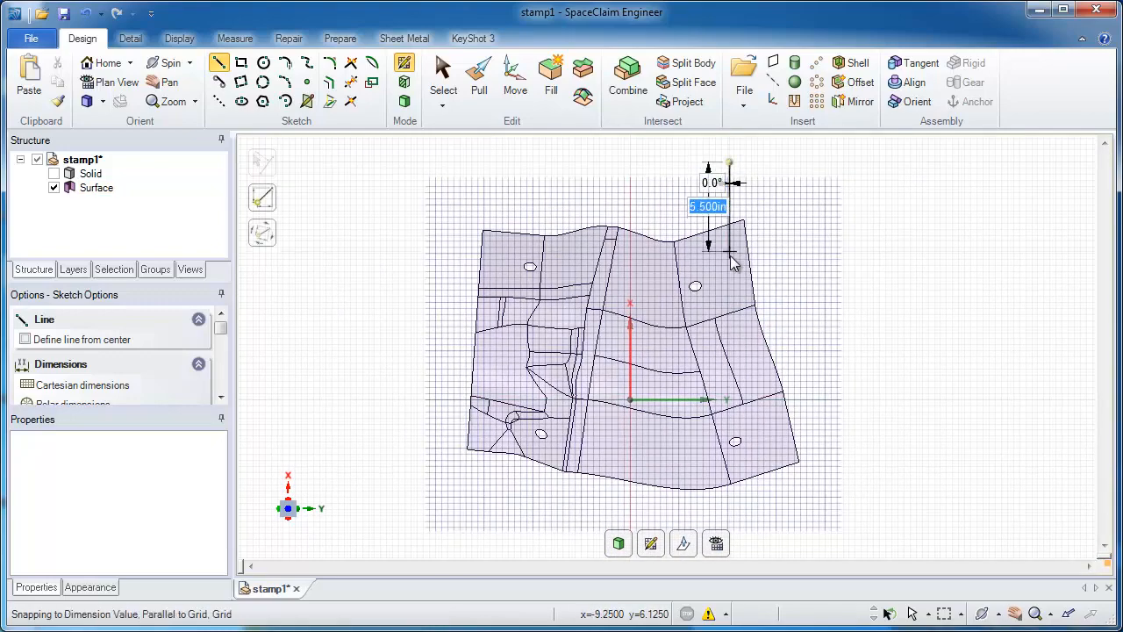
pyautogui.click(756, 334)
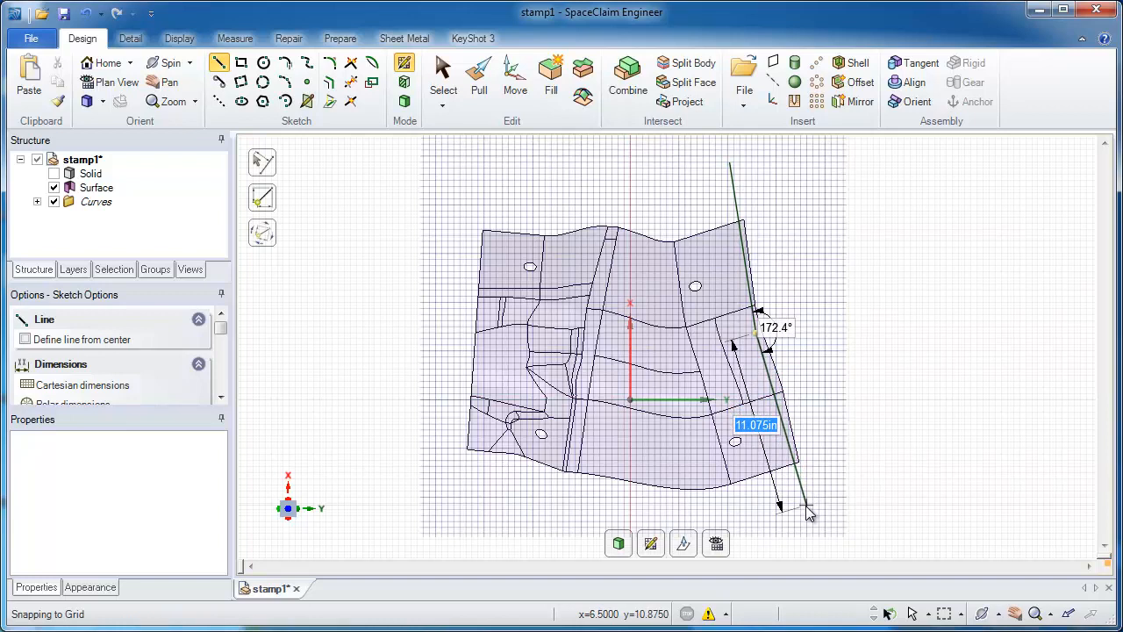
pyautogui.click(807, 509)
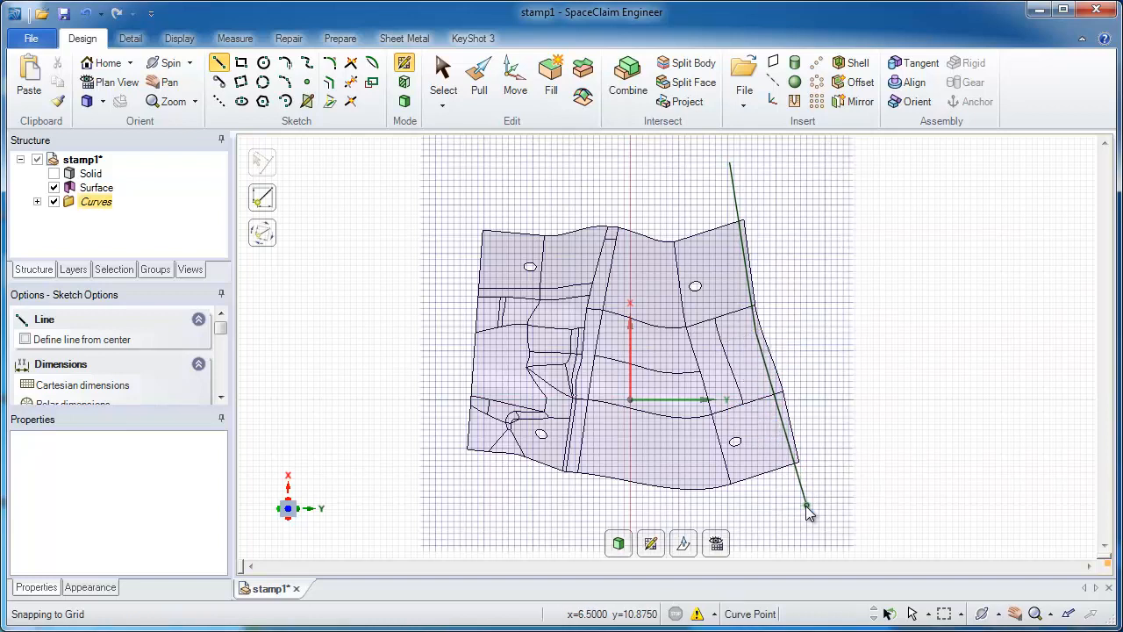
pyautogui.press('p')
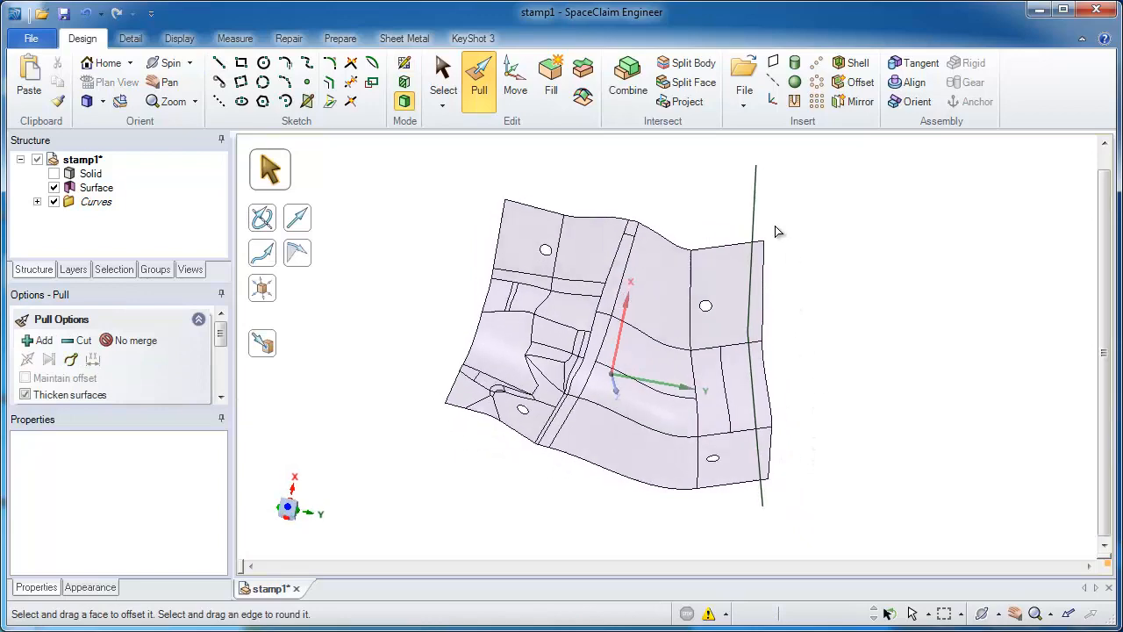
# Step: Pull both segments of the bent sketch line into a cutting surface about 24.3 in deep that crosses the surface body
pyautogui.click(741, 349)
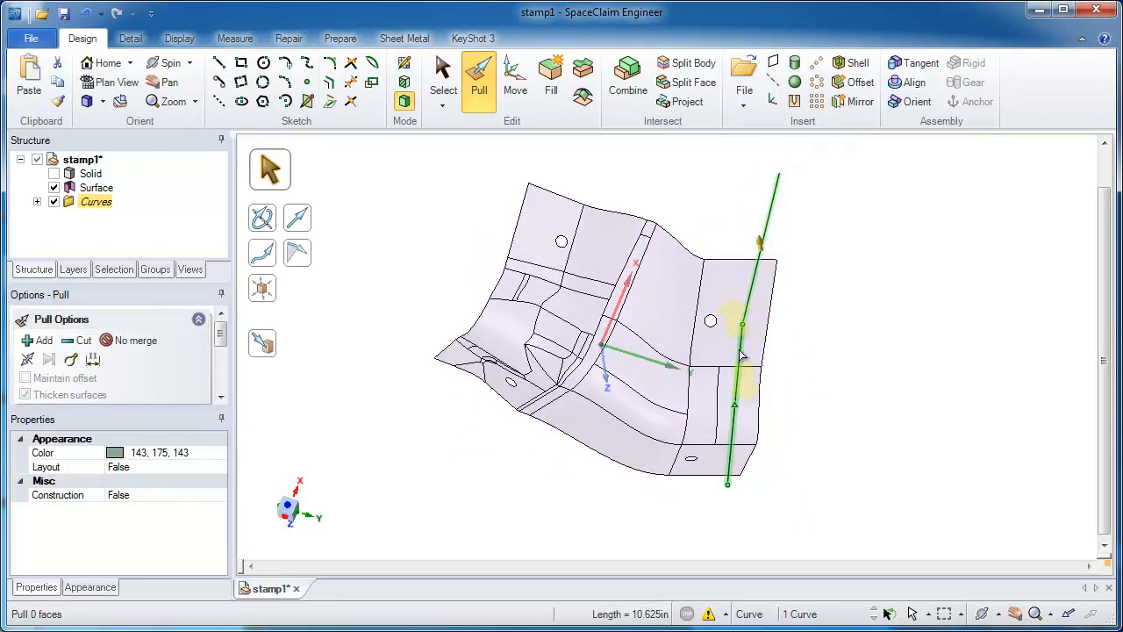
pyautogui.doubleClick(741, 354)
pyautogui.moveTo(814, 182)
pyautogui.mouseDown()
pyautogui.moveTo(869, 358)
pyautogui.moveTo(814, 380)
pyautogui.mouseUp()
pyautogui.moveTo(814, 380)
pyautogui.mouseDown(button='middle')
pyautogui.moveTo(797, 377)
pyautogui.moveTo(749, 312)
pyautogui.moveTo(737, 266)
pyautogui.moveTo(812, 295)
pyautogui.moveTo(815, 359)
pyautogui.moveTo(839, 328)
pyautogui.mouseUp(button='middle')
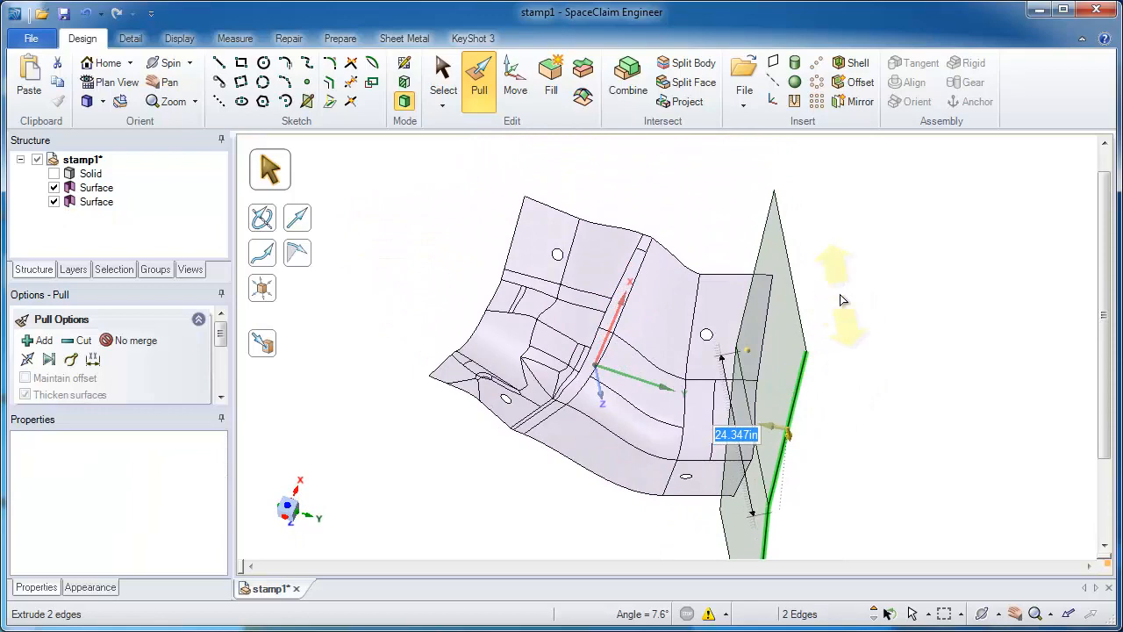
pyautogui.press('Escape')
pyautogui.press('Escape')
# Step: Trim the narrow strip off the surface body outside the bent cutting surface with Combine, and delete the cutter
pyautogui.click(637, 103)
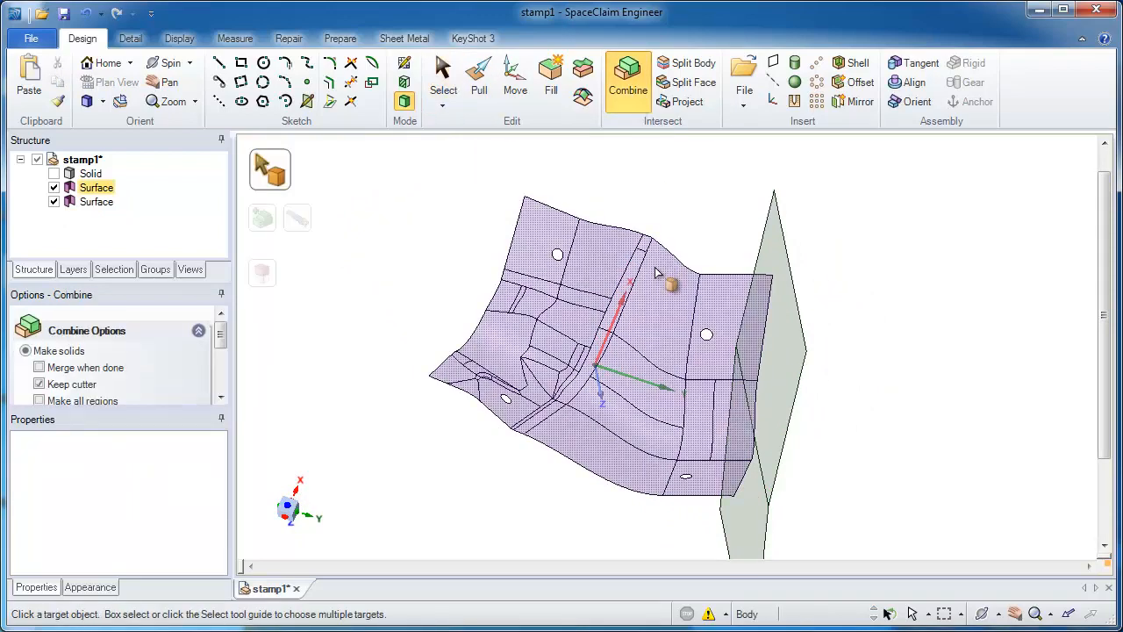
pyautogui.click(656, 273)
pyautogui.click(774, 266)
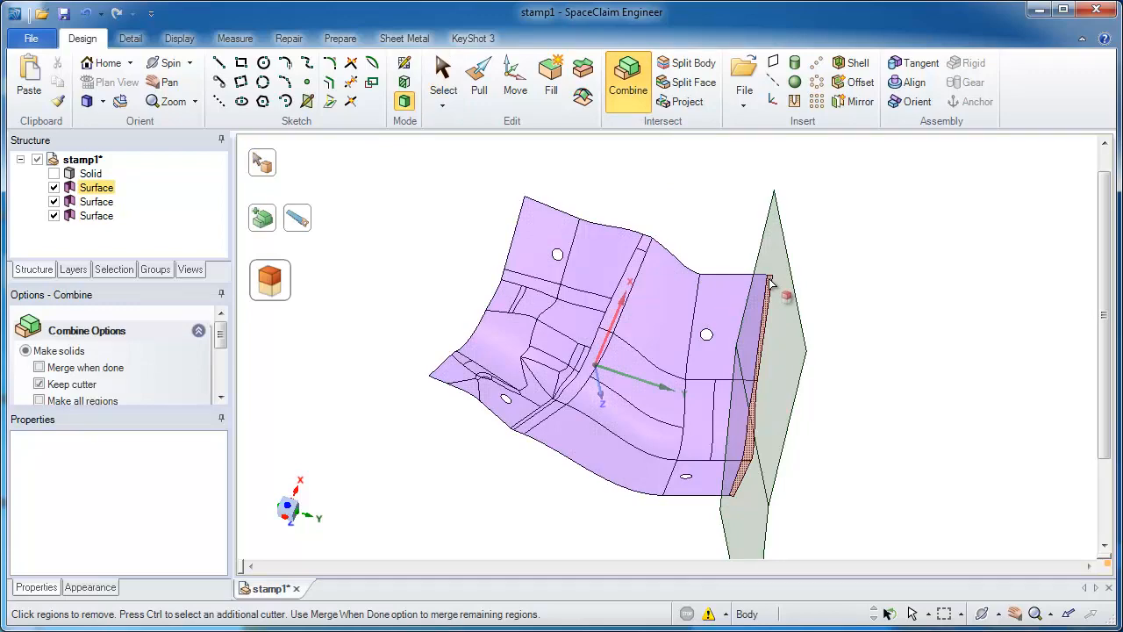
pyautogui.click(768, 284)
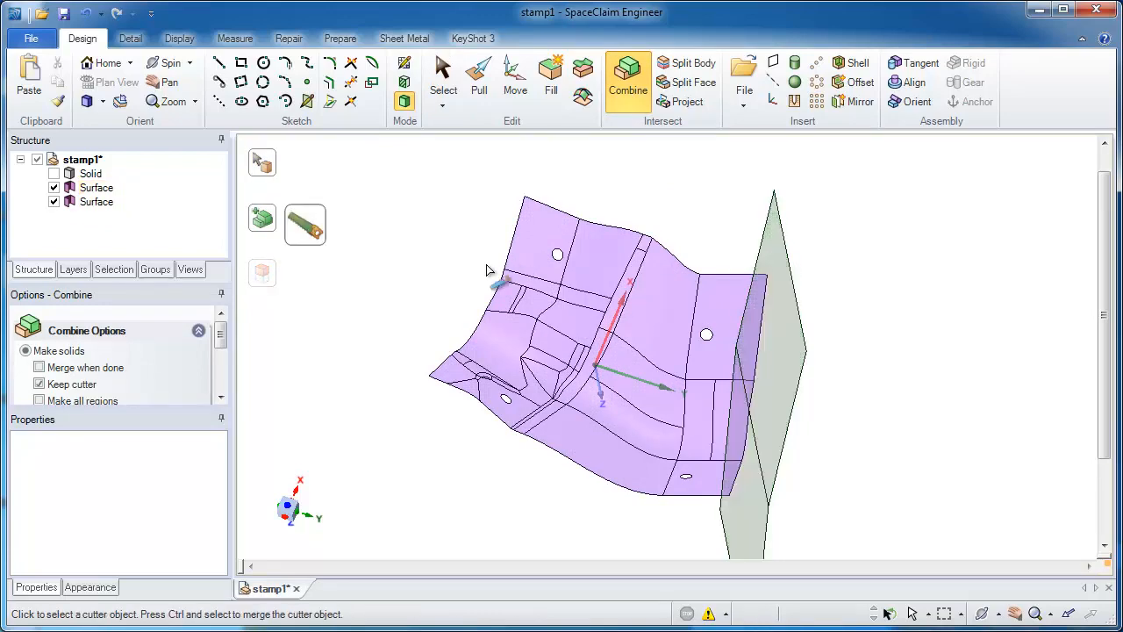
pyautogui.press('s')
pyautogui.click(97, 201)
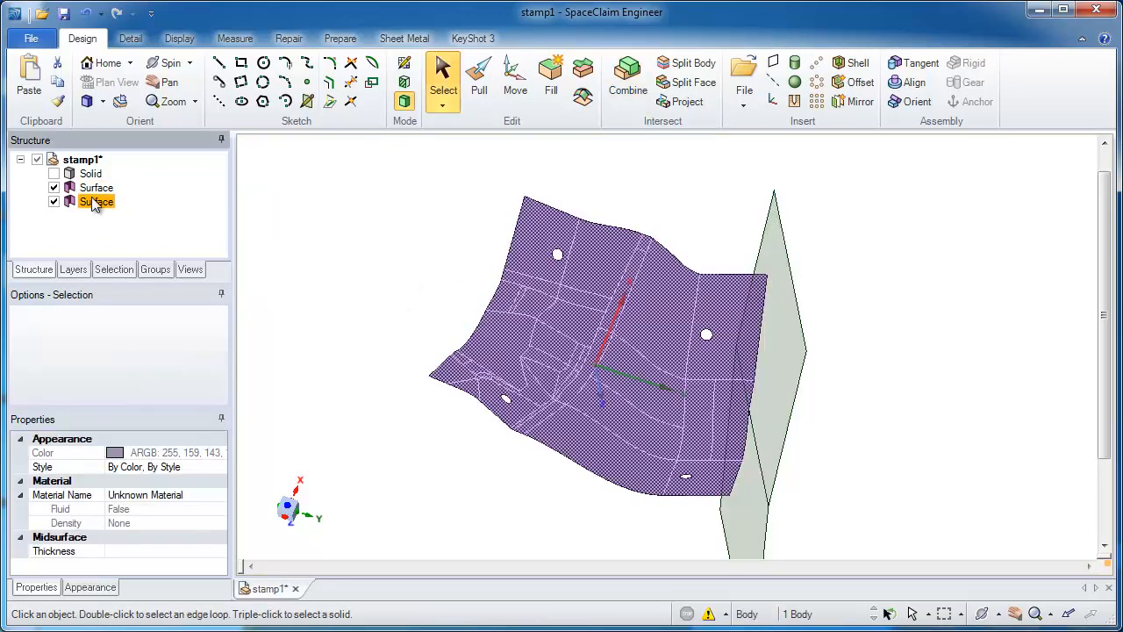
pyautogui.click(94, 188)
pyautogui.press('Delete')
# Step: Pull the complete outer edge loop of the surface body downward along the Z axis to form straight side walls
pyautogui.click(614, 245)
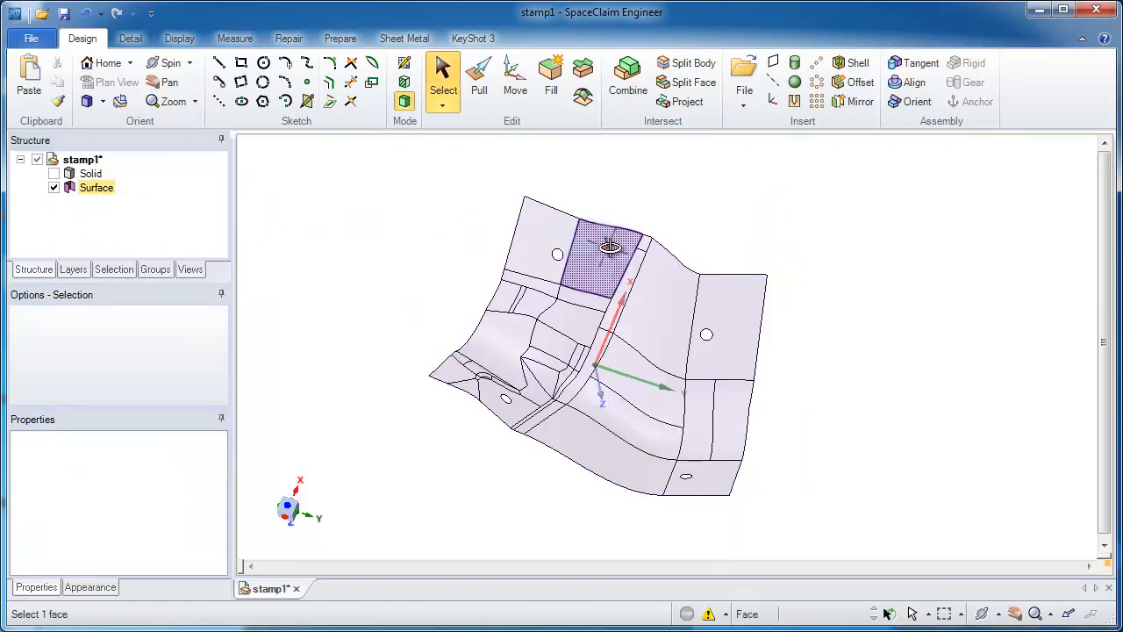
pyautogui.moveTo(614, 246); pyautogui.dragTo(516, 414, button='middle')
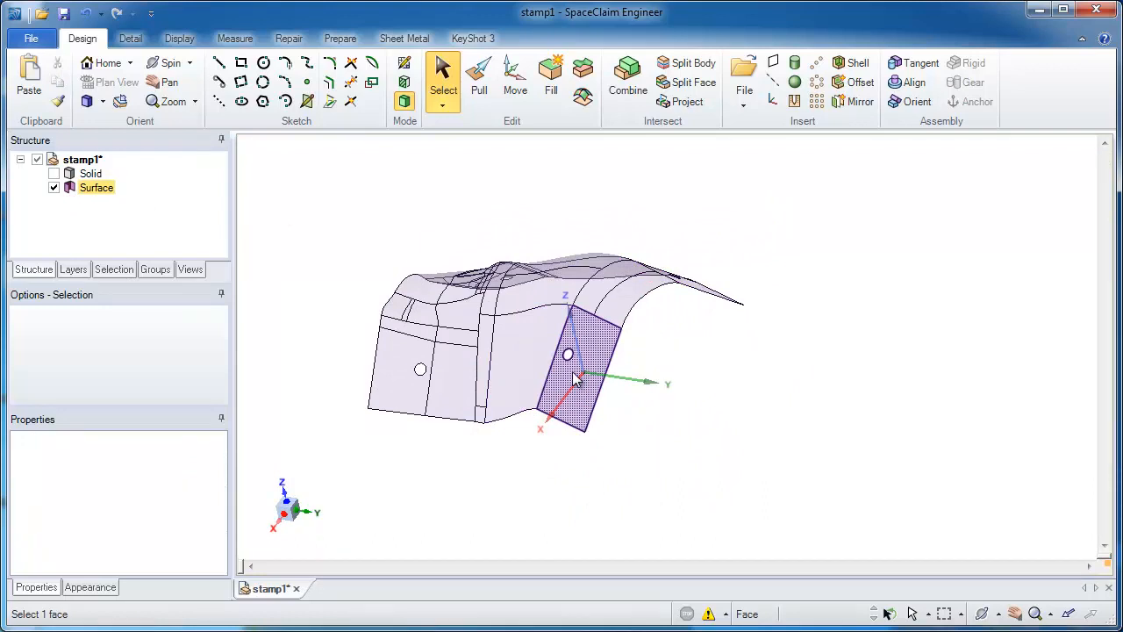
pyautogui.press('p')
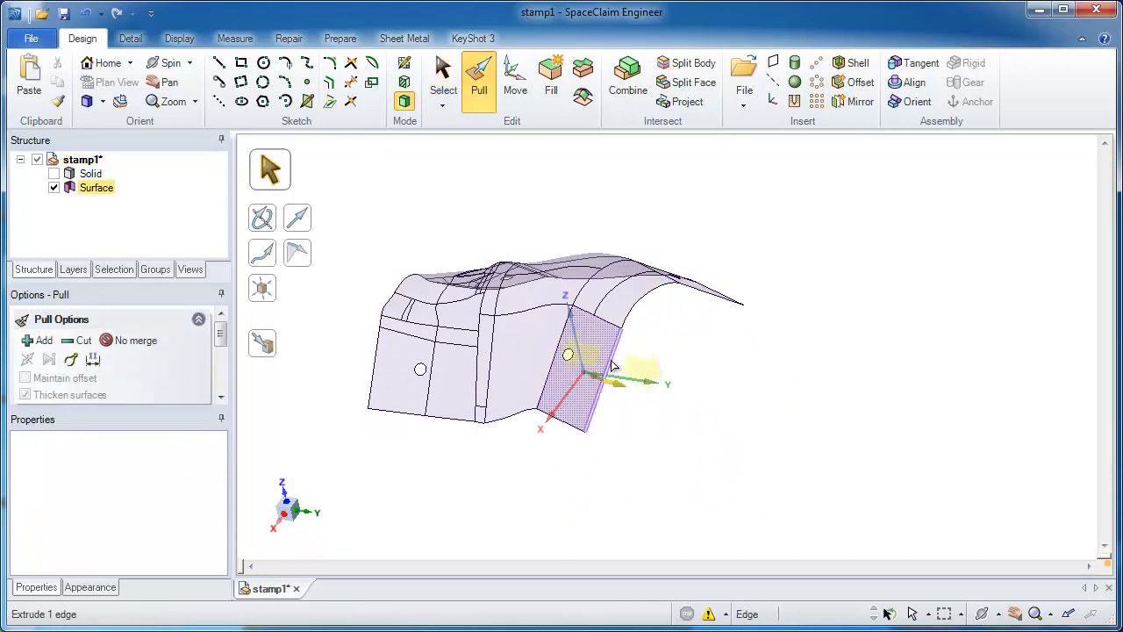
pyautogui.doubleClick(611, 361)
pyautogui.moveTo(611, 362); pyautogui.dragTo(649, 365, button='middle')
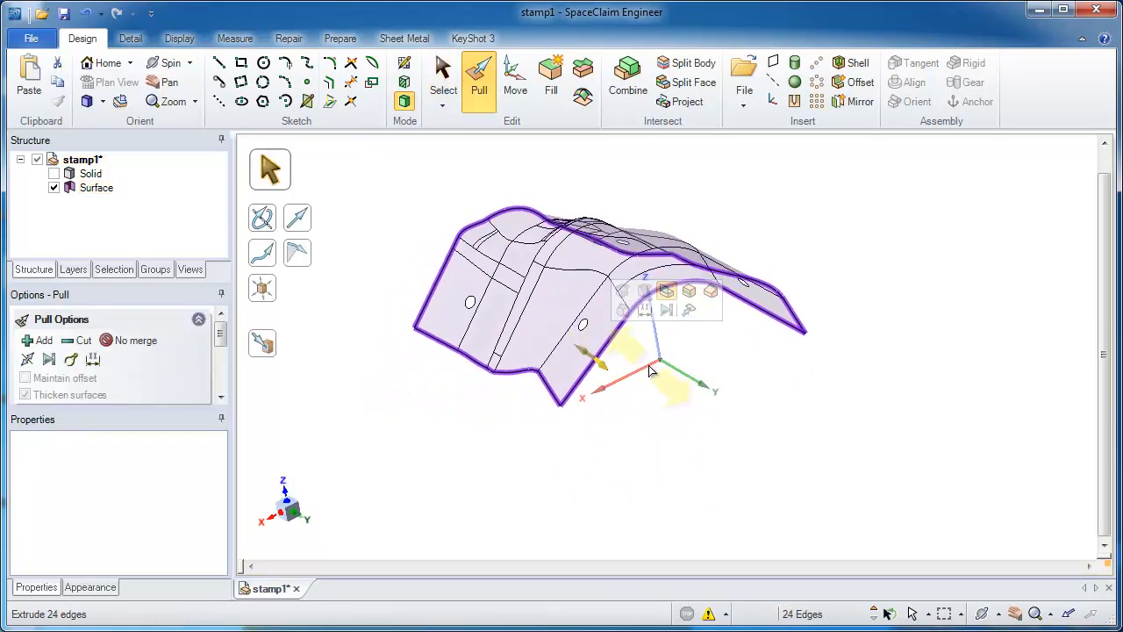
pyautogui.keyDown('alt'); pyautogui.click(659, 352); pyautogui.keyUp('alt')
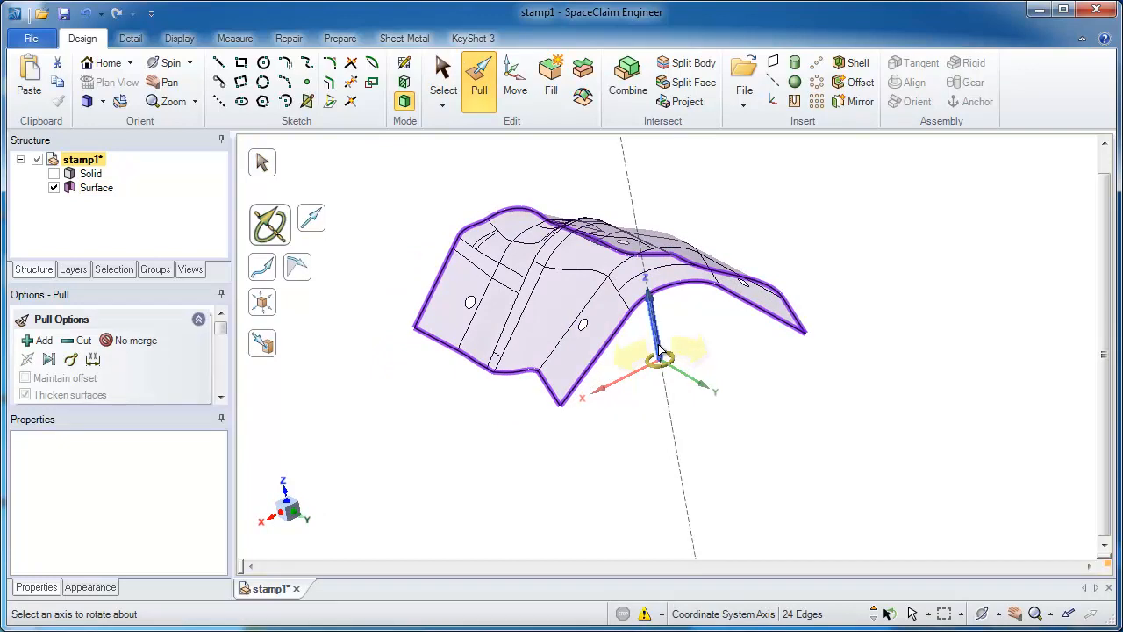
pyautogui.press('Escape')
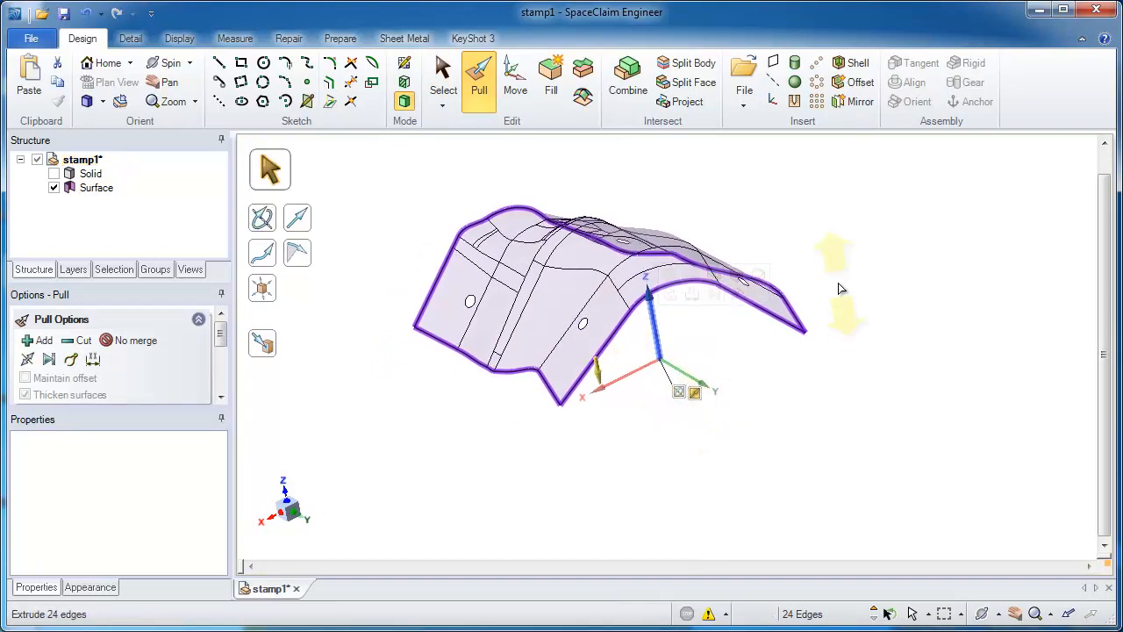
pyautogui.moveTo(840, 289); pyautogui.dragTo(858, 431)
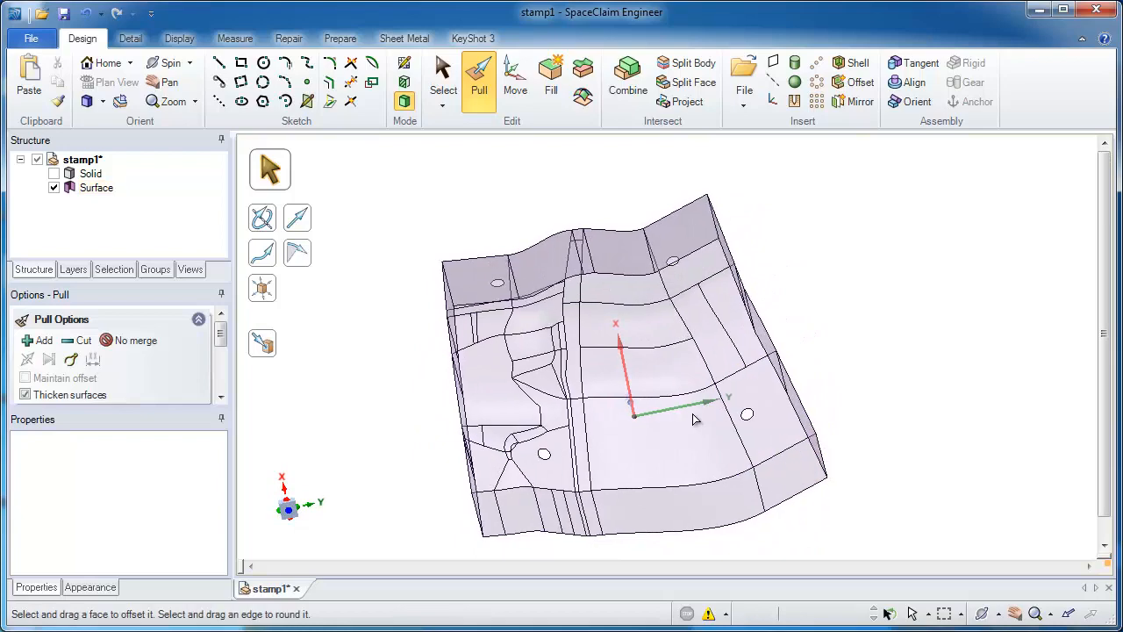
# Step: Sketch a rectangle in the plane of the origin's X and Y axes that encloses the whole surface body with a margin
pyautogui.press('s')
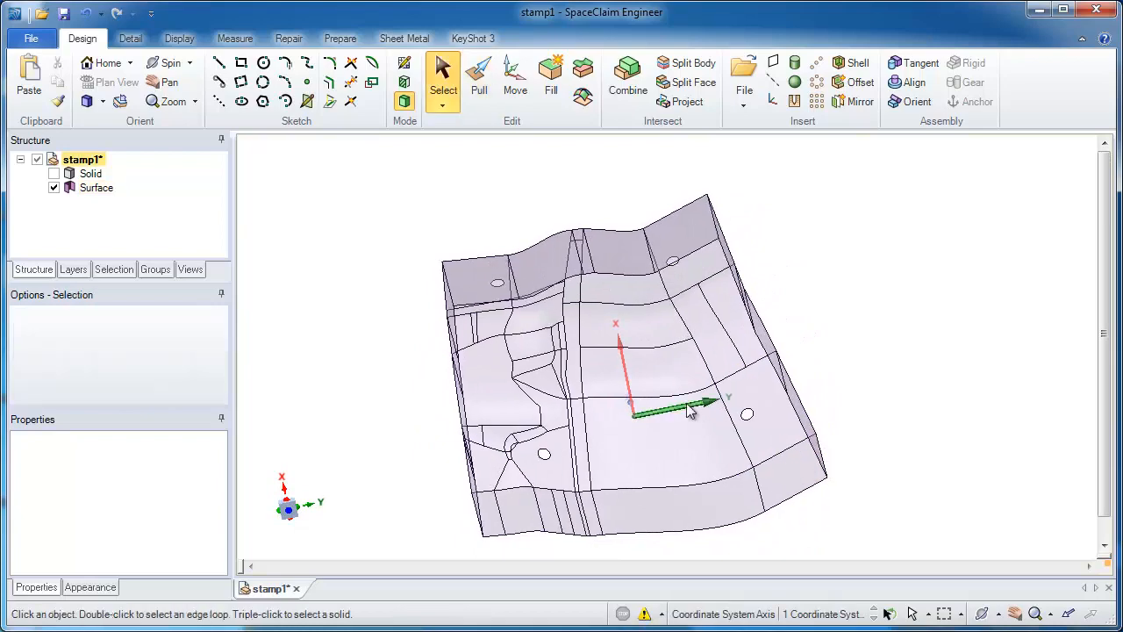
pyautogui.moveTo(689, 410)
pyautogui.mouseDown(button='middle')
pyautogui.moveTo(628, 411)
pyautogui.moveTo(601, 394)
pyautogui.mouseUp(button='middle')
pyautogui.click(603, 399)
pyautogui.click(604, 393)
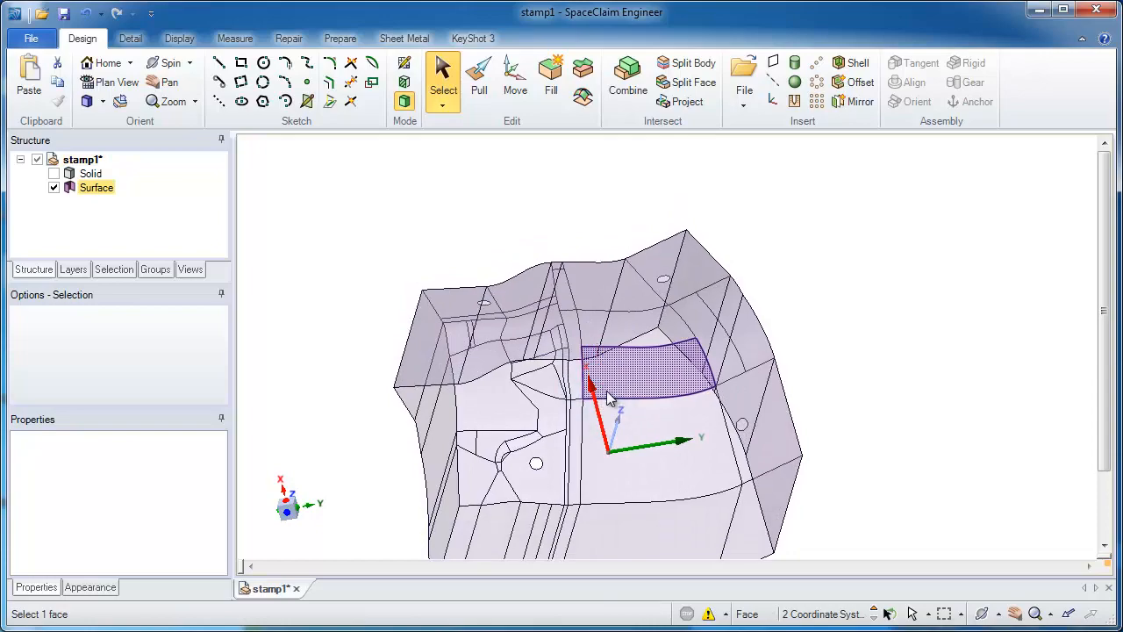
pyautogui.press('r')
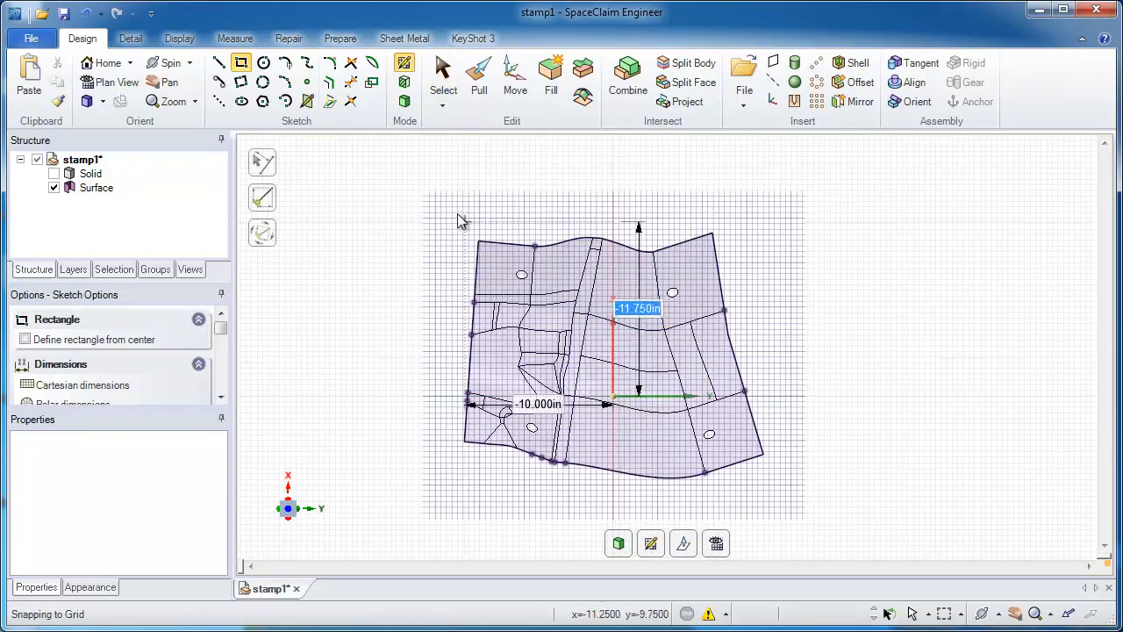
pyautogui.click(400, 191)
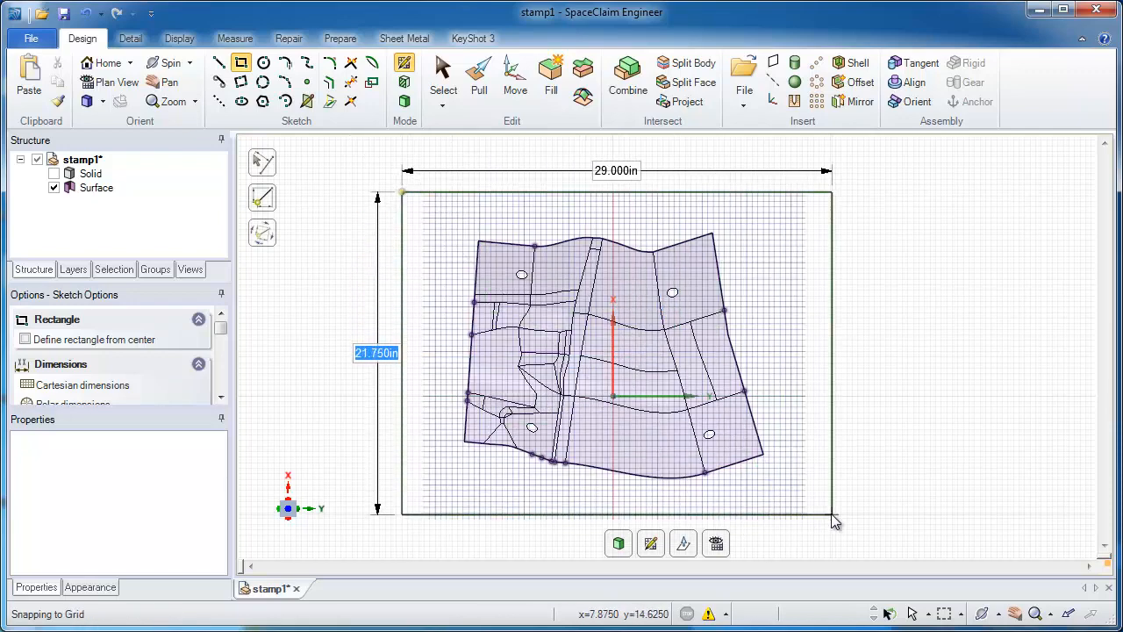
pyautogui.click(831, 513)
# Step: Pull the rectangle downward into a solid base block beneath the surface body
pyautogui.click(478, 77)
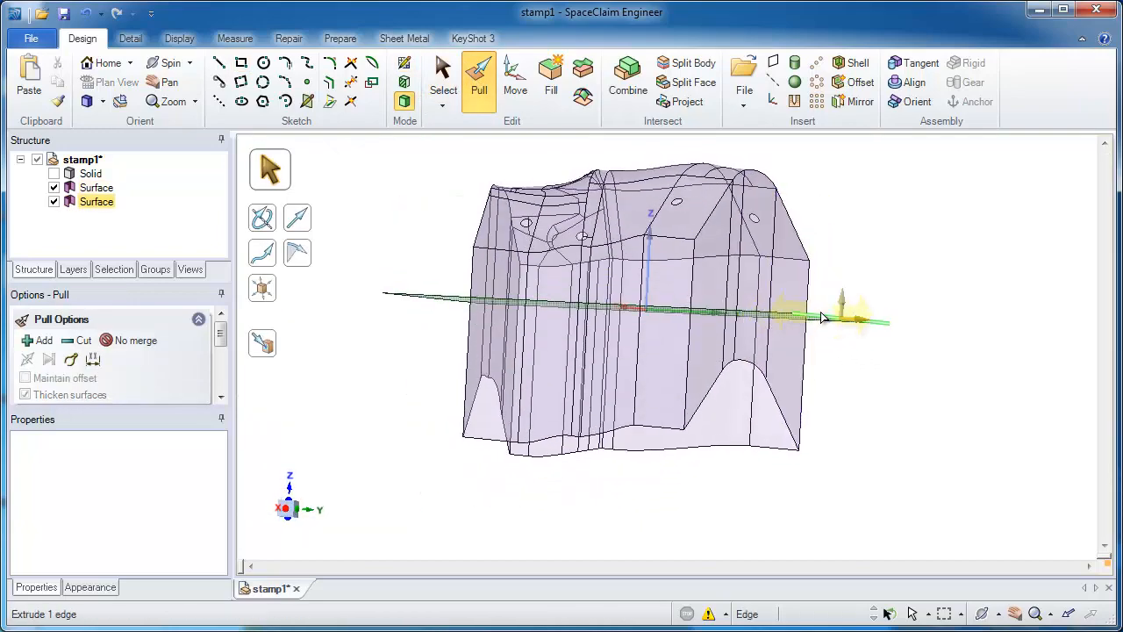
pyautogui.click(822, 305)
pyautogui.moveTo(932, 295); pyautogui.dragTo(925, 342)
pyautogui.press('s')
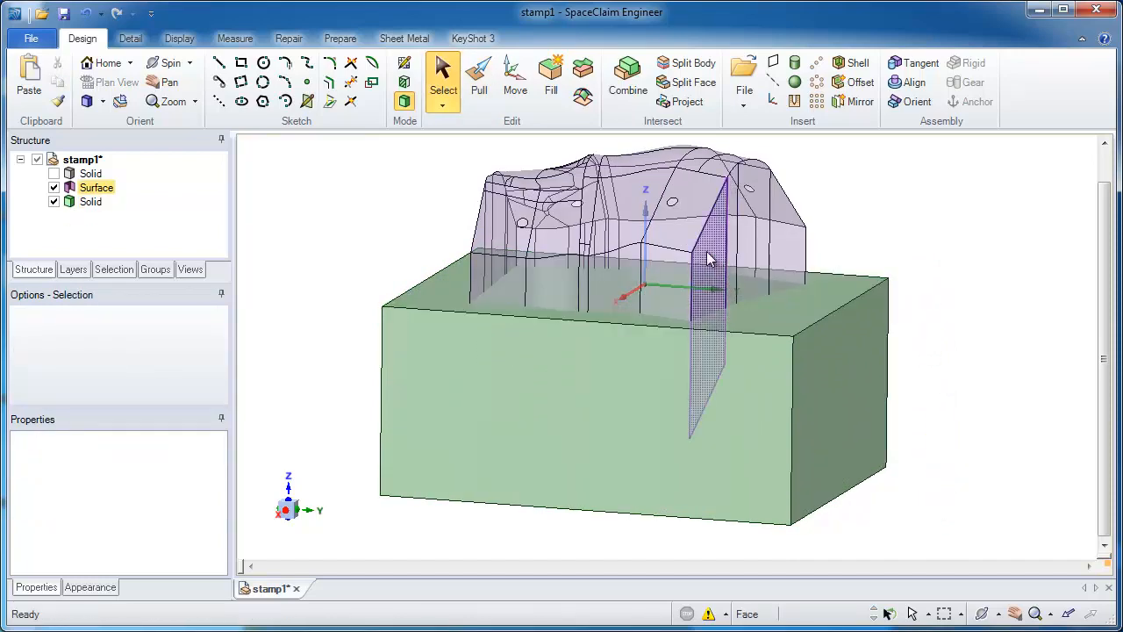
# Step: Fill the two round holes on the surface body's sloped faces at the positive X end
pyautogui.scroll(2, 672, 200)
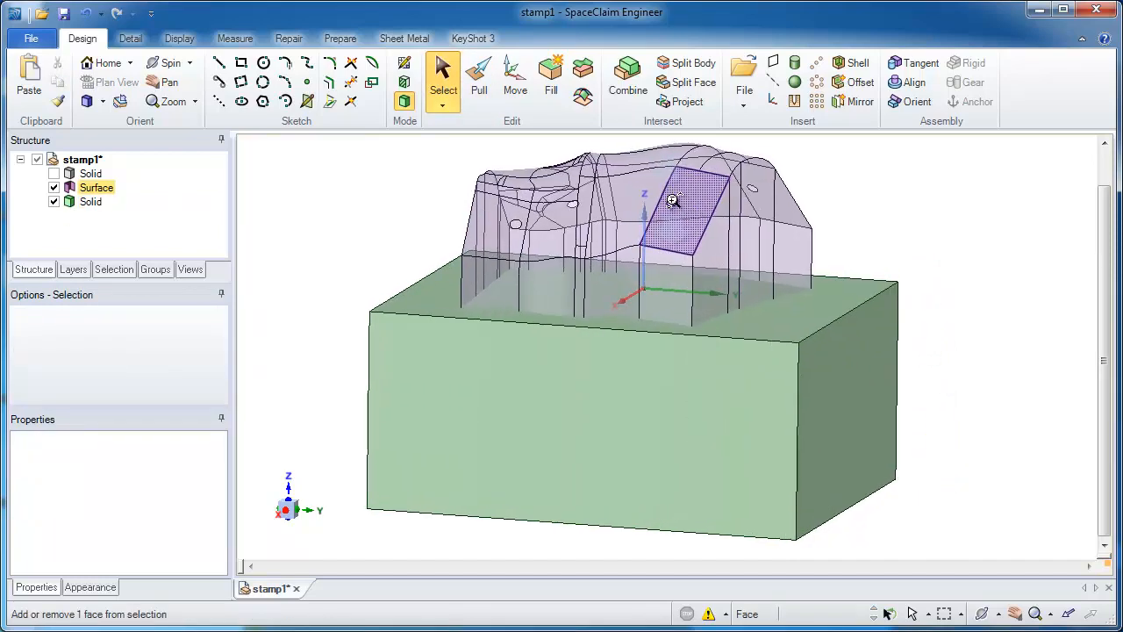
pyautogui.scroll(5, 672, 200)
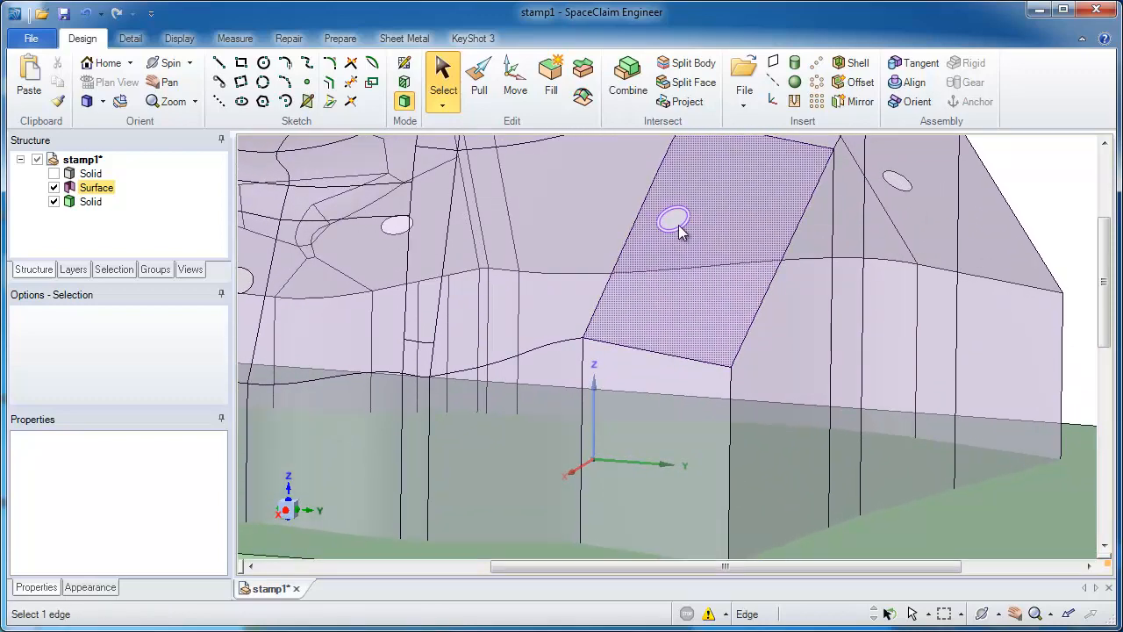
pyautogui.click(679, 227)
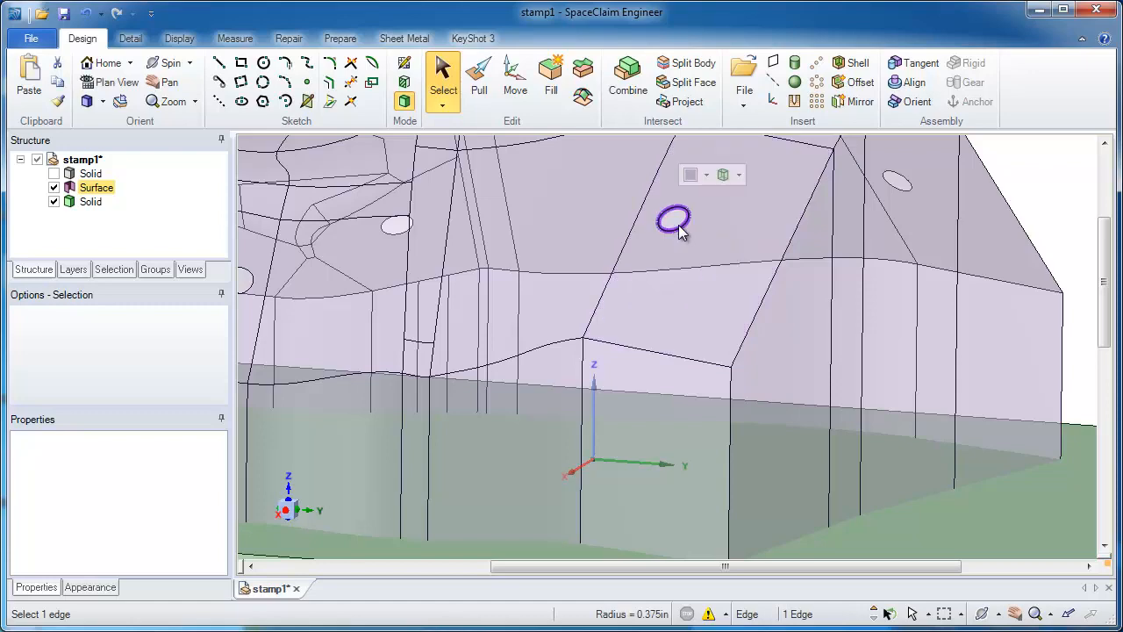
pyautogui.click(551, 89)
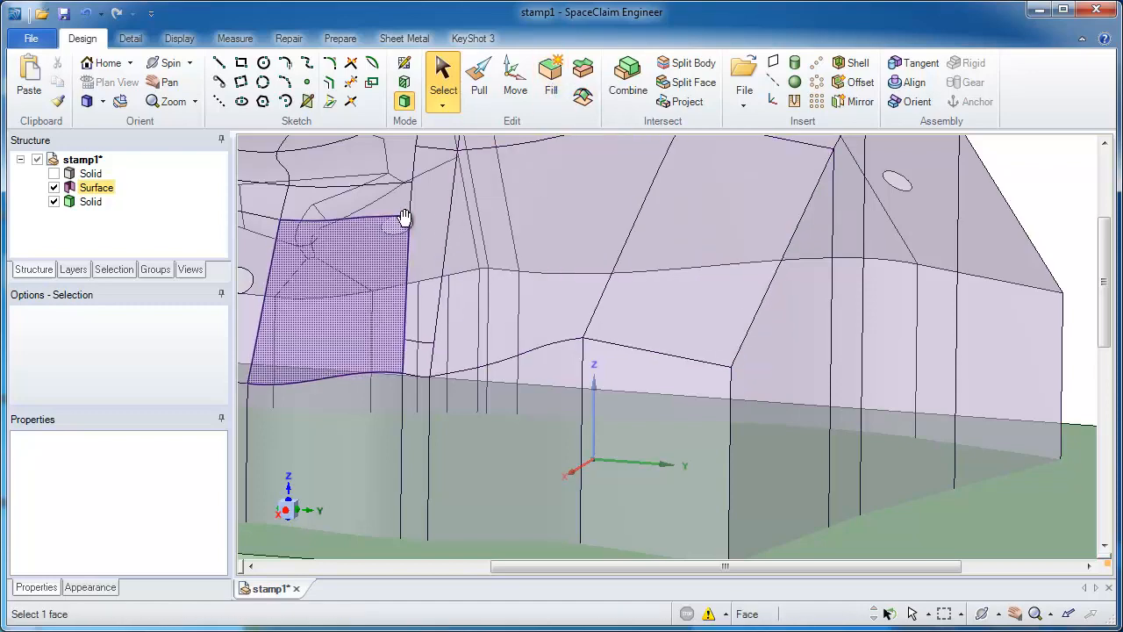
pyautogui.moveTo(406, 218); pyautogui.dragTo(571, 220, button='middle')
pyautogui.click(501, 244)
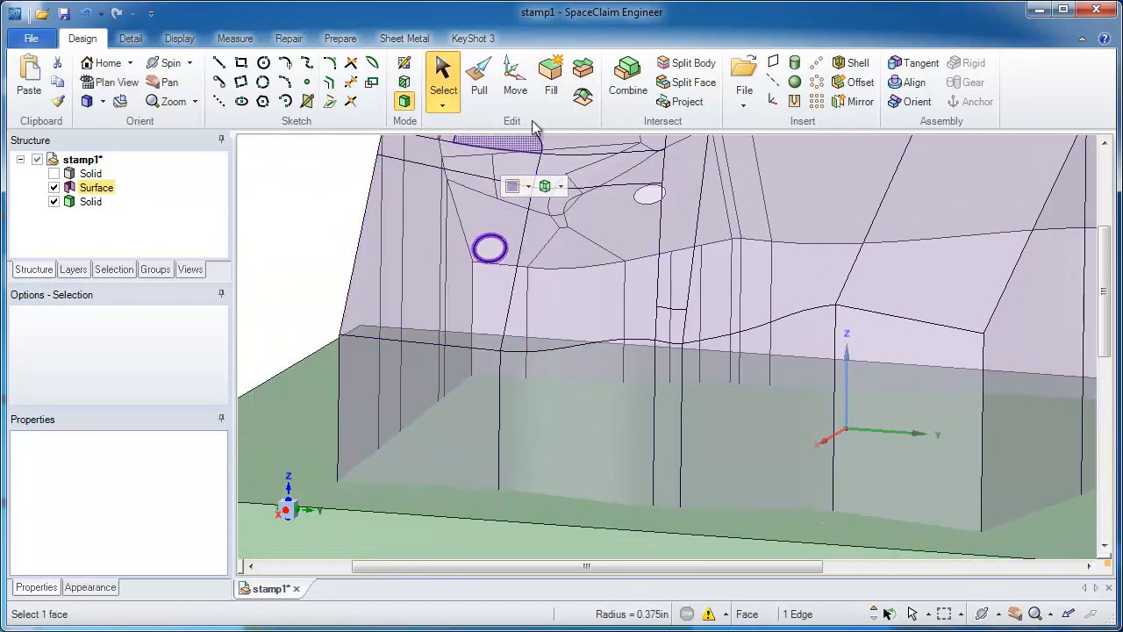
pyautogui.click(547, 110)
# Step: Fill the remaining two round holes at the opposite, negative X end of the surface body
pyautogui.moveTo(687, 158); pyautogui.dragTo(600, 322, button='middle')
pyautogui.click(599, 316)
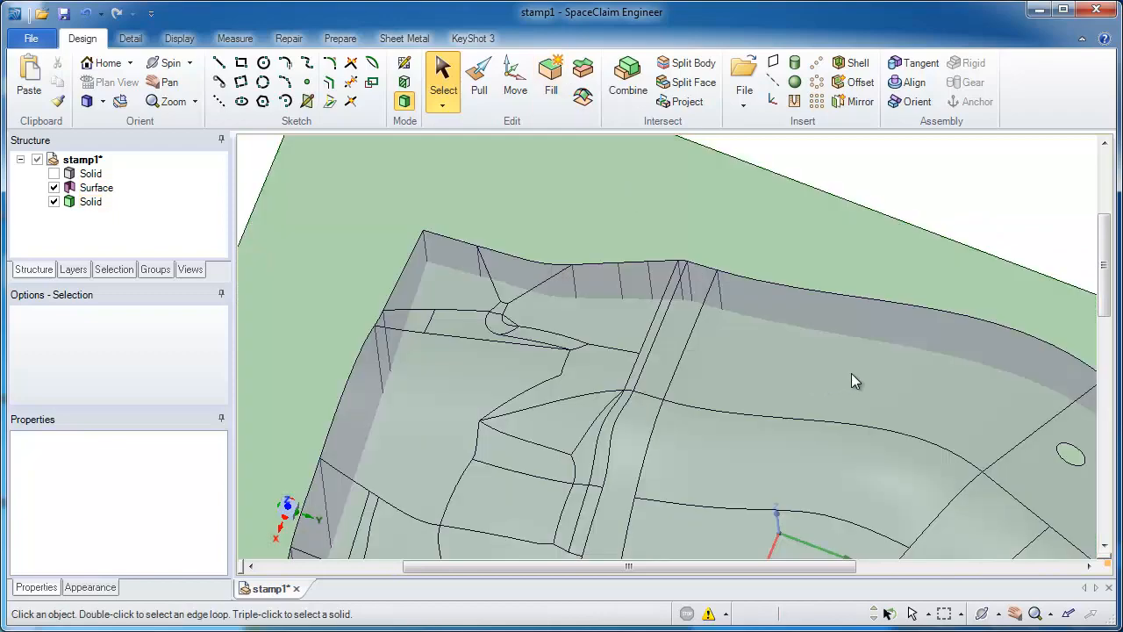
pyautogui.moveTo(850, 372); pyautogui.dragTo(557, 234, button='middle')
pyautogui.click(737, 324)
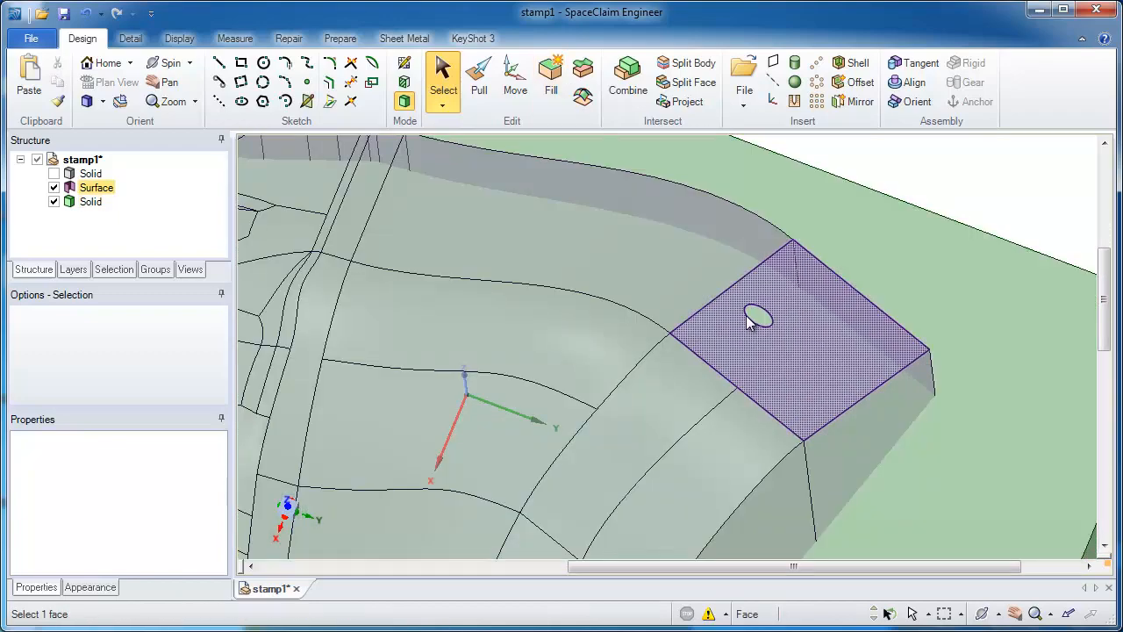
pyautogui.click(751, 318)
pyautogui.click(552, 103)
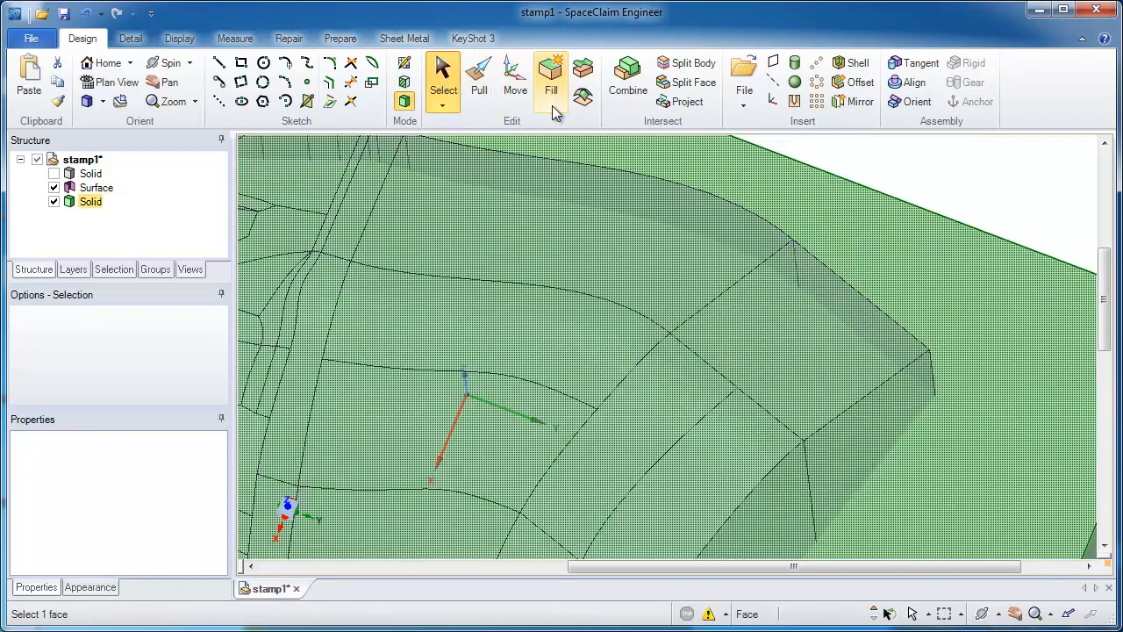
# Step: Merge the walled surface body with the base block into one solid using Combine
pyautogui.scroll(-5, 679, 166)
pyautogui.moveTo(672, 328); pyautogui.dragTo(712, 107, button='middle')
pyautogui.click(647, 102)
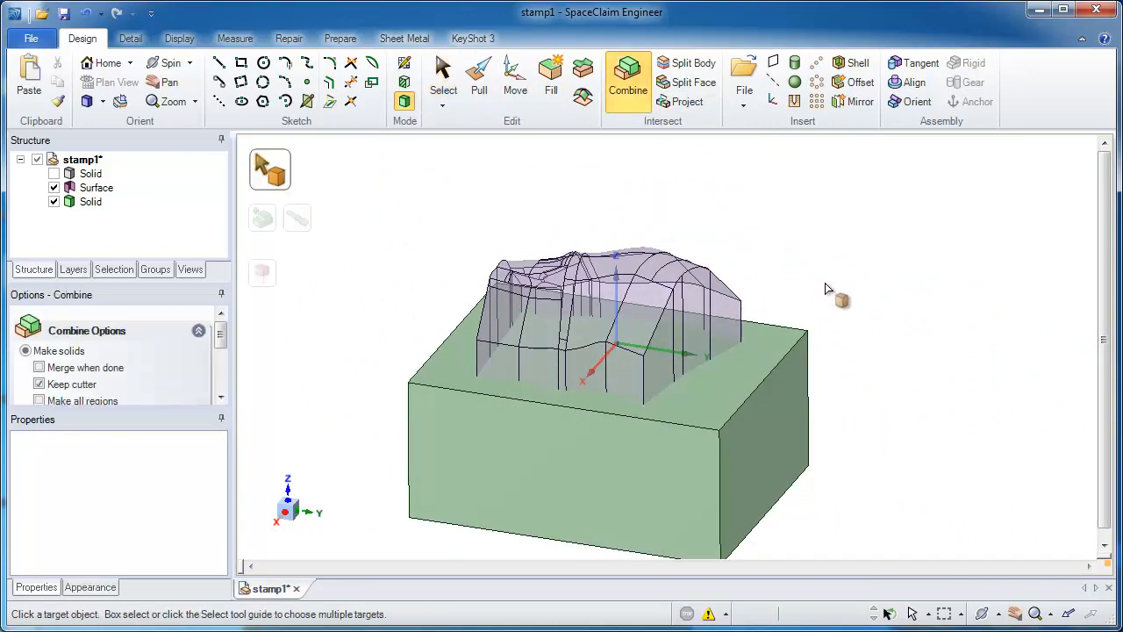
pyautogui.click(658, 382)
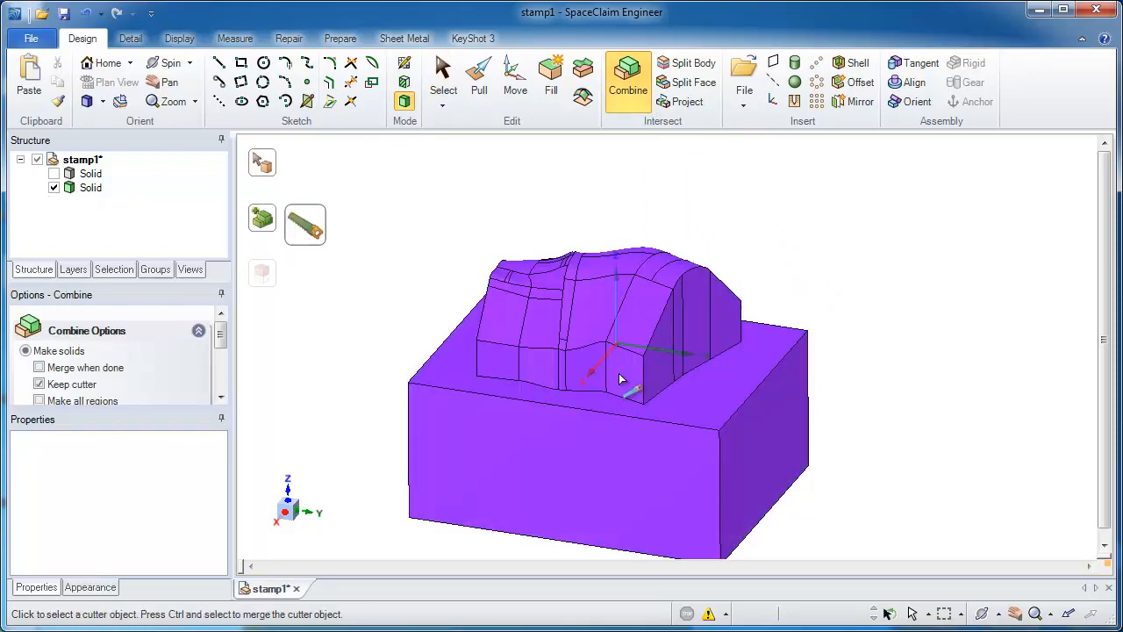
pyautogui.press('Escape')
# Step: Pull the base block's underside up about 7.76 in to make the base thinner
pyautogui.press('p')
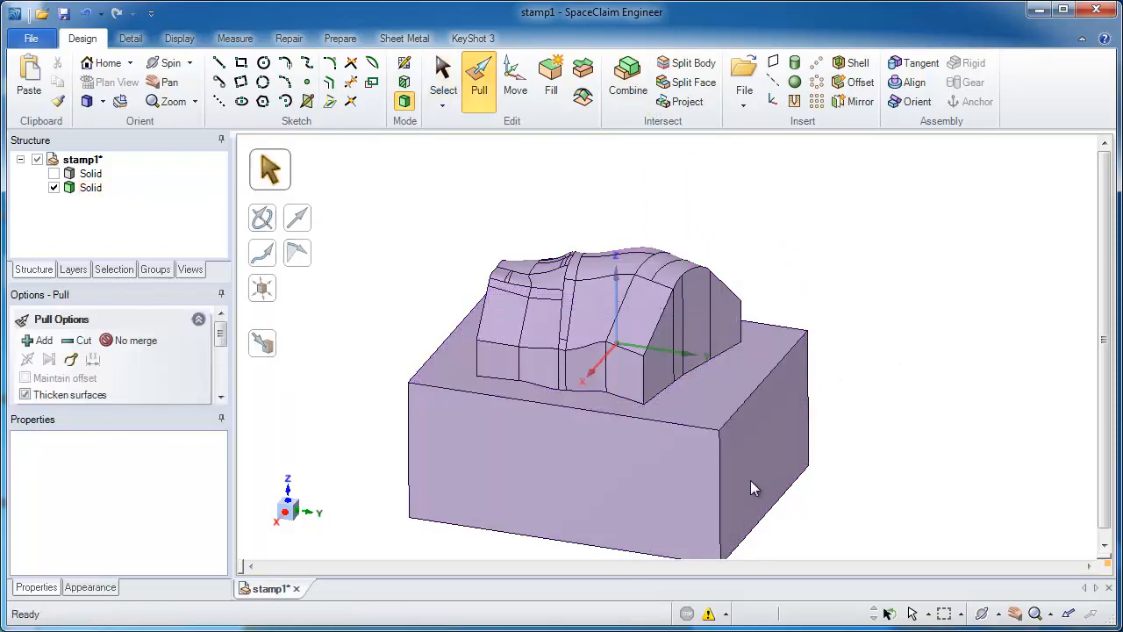
pyautogui.scroll(-1, 750, 486)
pyautogui.click(750, 486)
pyautogui.moveTo(871, 484); pyautogui.dragTo(879, 404)
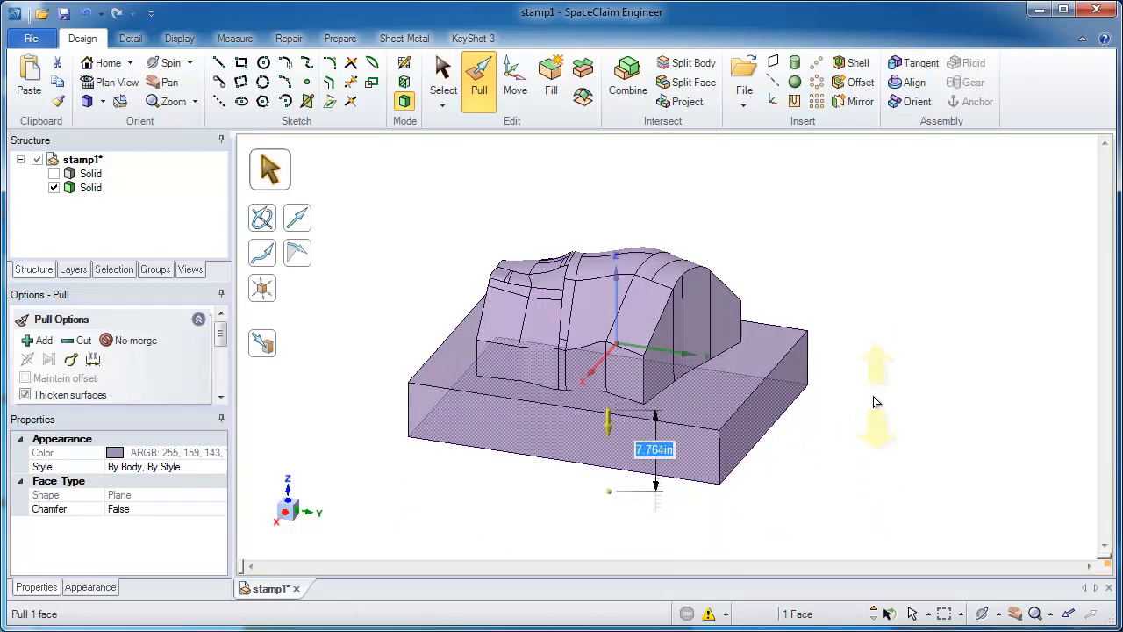
pyautogui.click(872, 398)
pyautogui.moveTo(869, 386); pyautogui.dragTo(860, 279, button='right')
# Step: Show the hidden stamped part solid and color the die body Orange
pyautogui.click(53, 174)
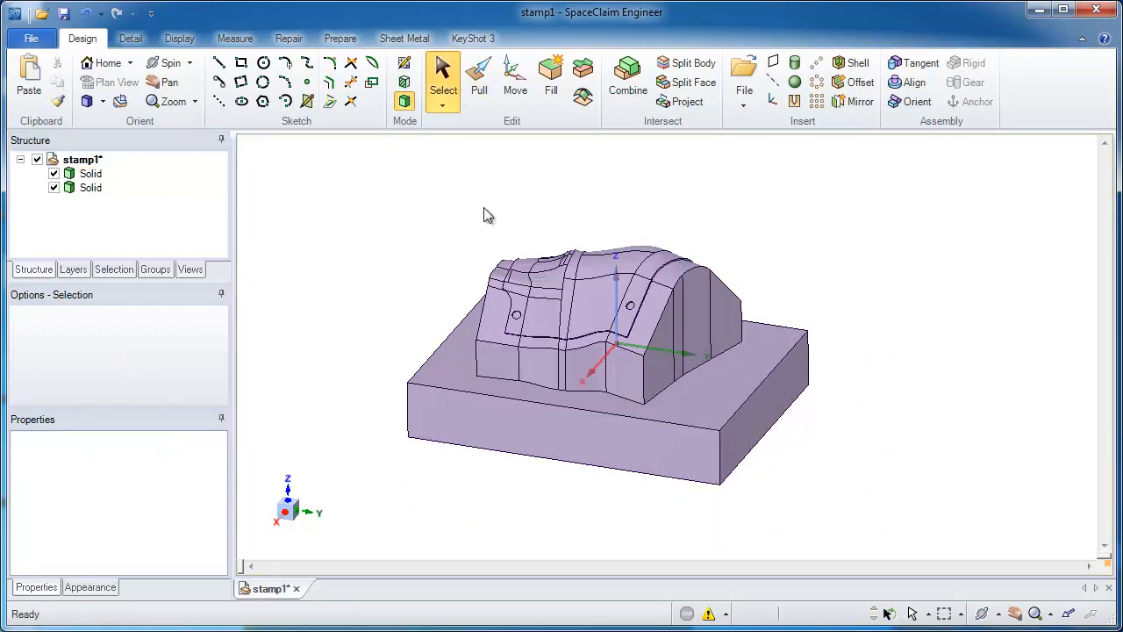
pyautogui.click(451, 358)
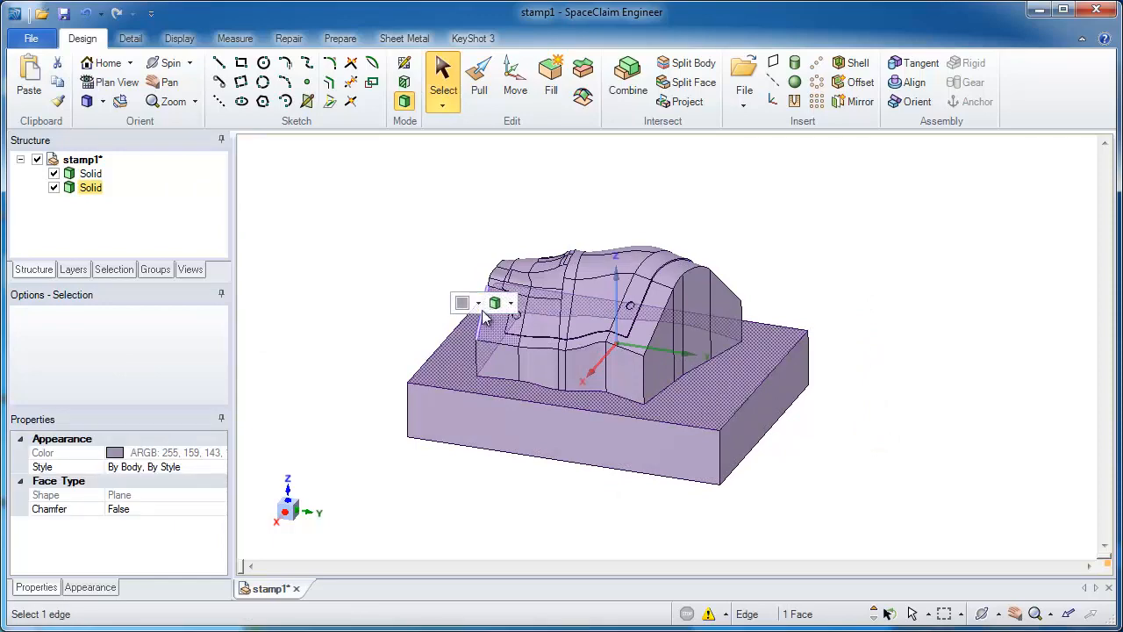
pyautogui.click(478, 304)
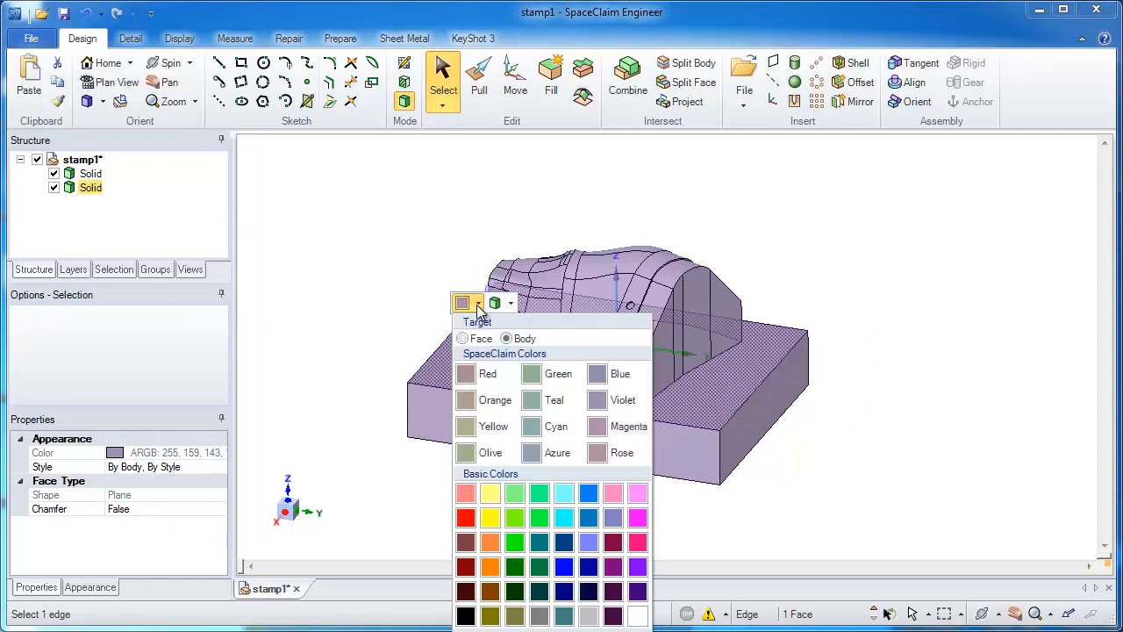
pyautogui.click(488, 401)
pyautogui.click(409, 339)
pyautogui.moveTo(774, 272); pyautogui.dragTo(829, 257, button='middle')
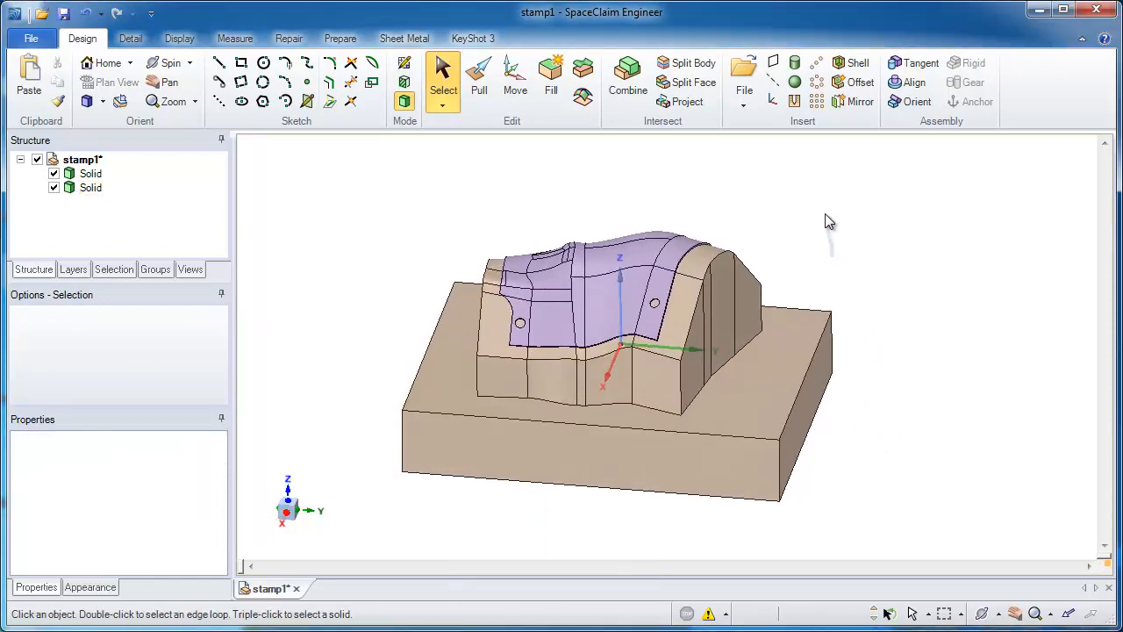
pyautogui.press('h')
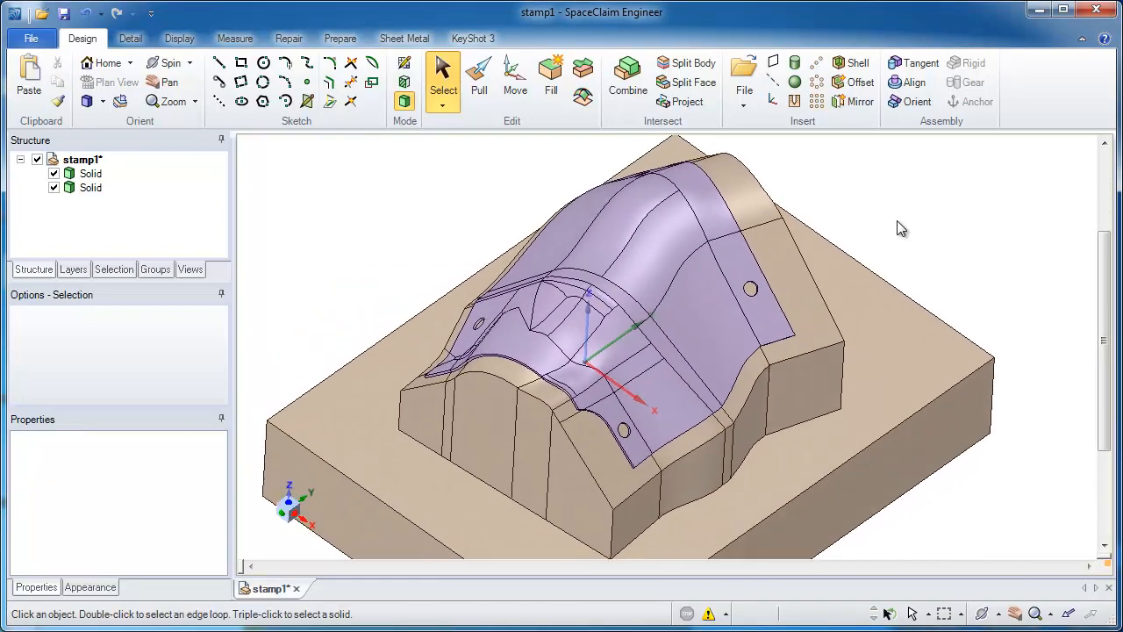
pyautogui.press('v')
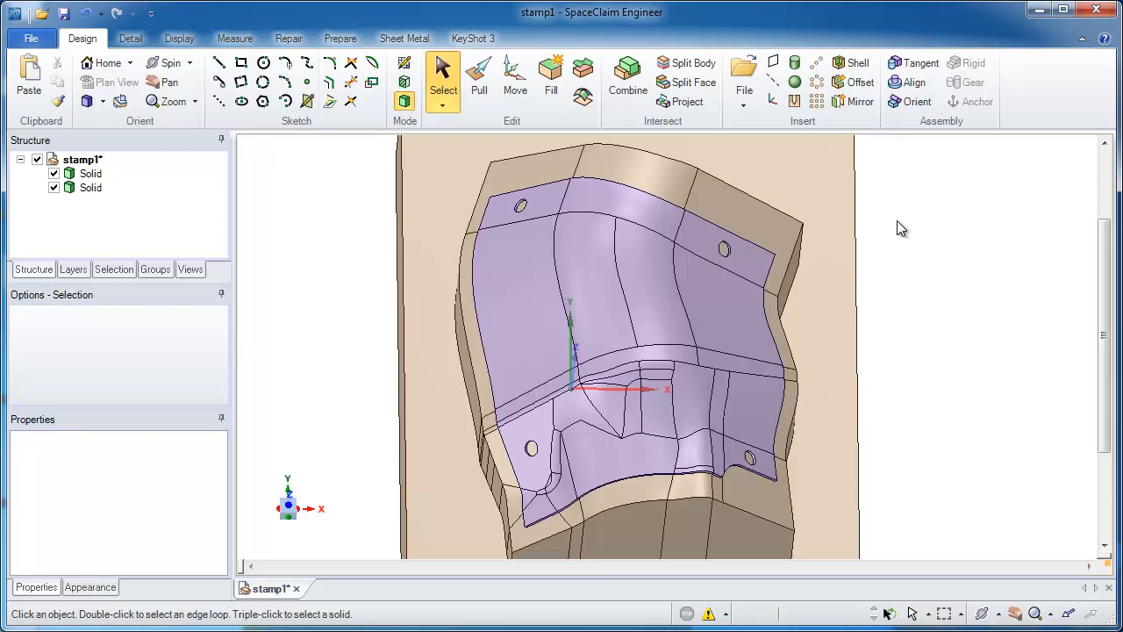
pyautogui.click(829, 298)
pyautogui.press('h')
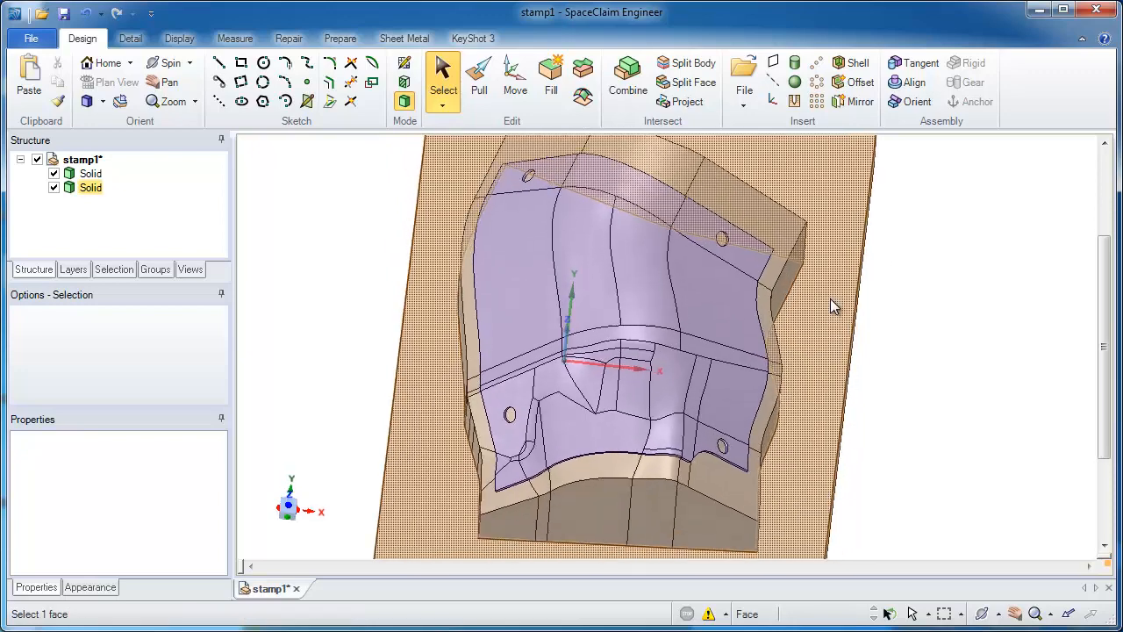
pyautogui.click(970, 366)
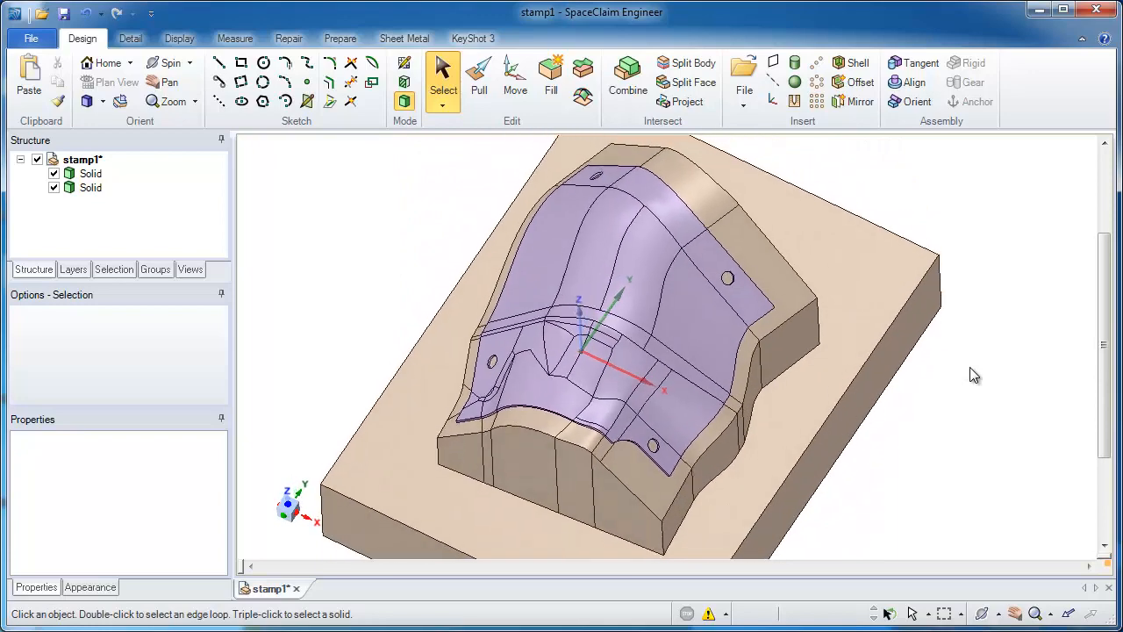